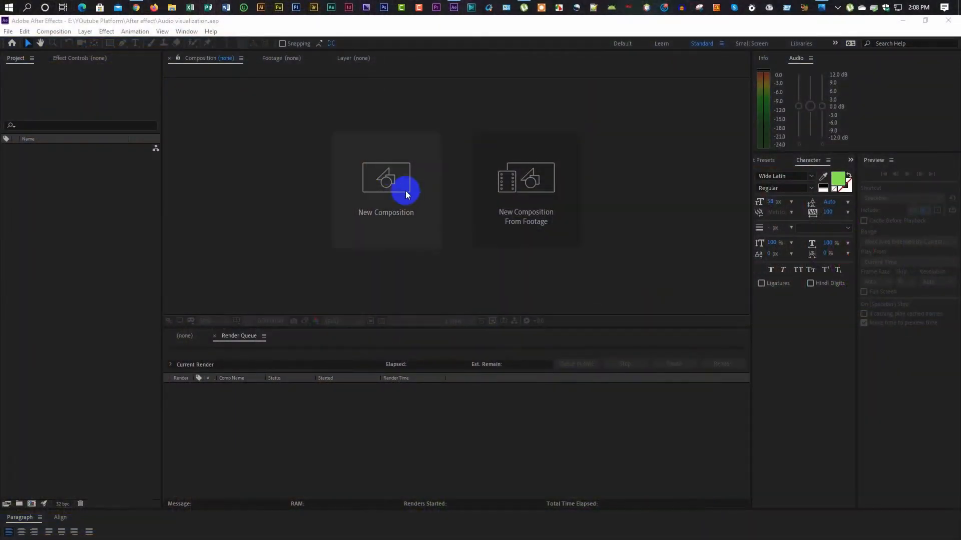
# - Create a new 1920 × 1080 composition named Asdio_Visualizer at 30 fps with a duration of 0:00:60:00
pyautogui.click(379, 211)
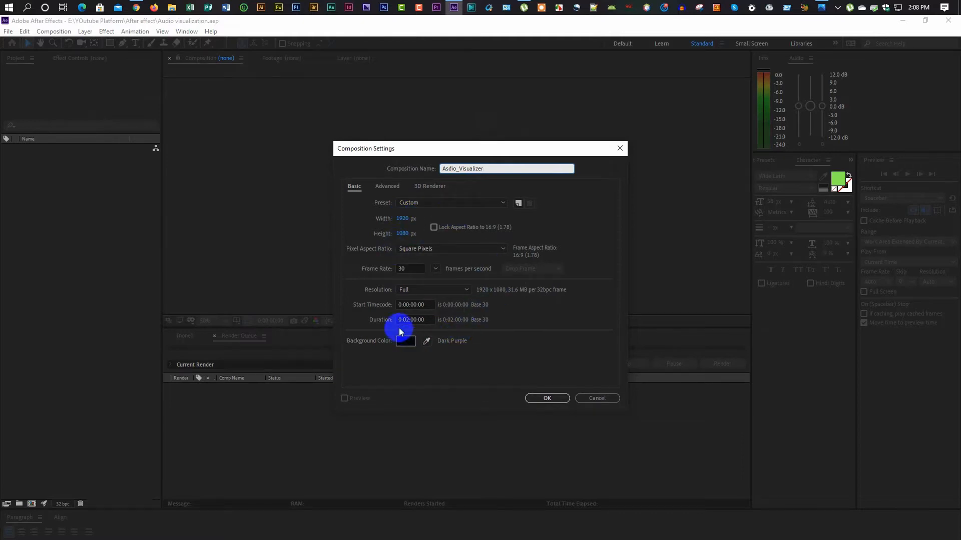
pyautogui.press('Tab')
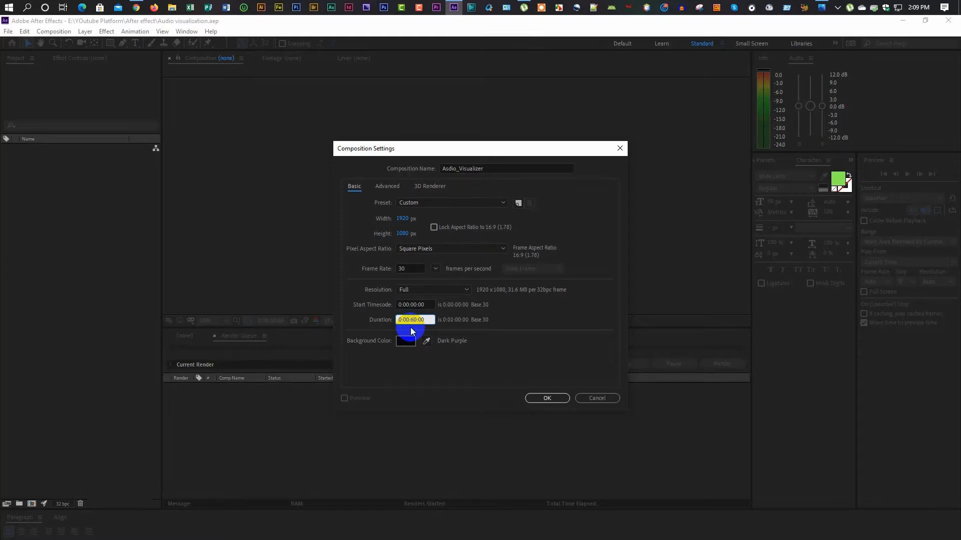
pyautogui.click(548, 398)
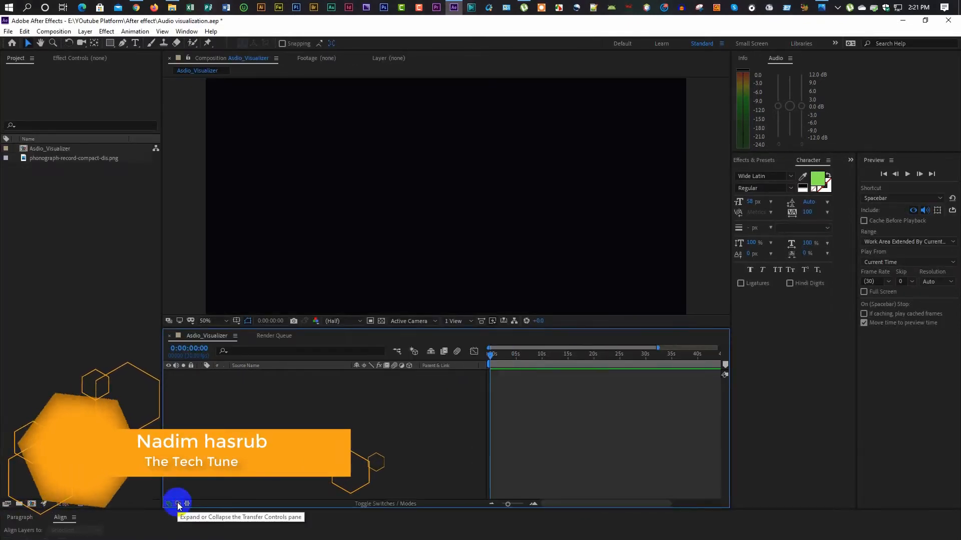
# - Hide the timeline's layer switches columns, and show and hide the in, out, duration and stretch columns
pyautogui.click(168, 505)
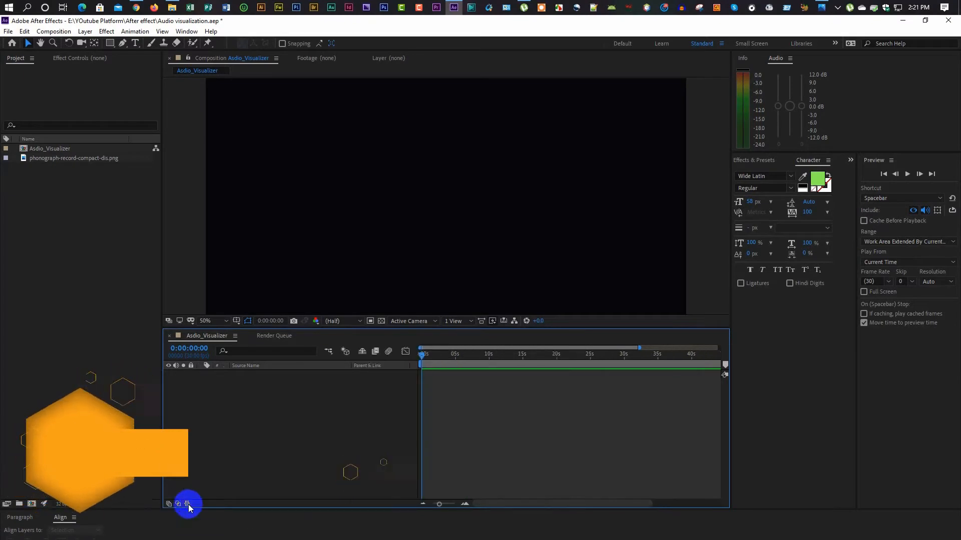
pyautogui.click(188, 504)
pyautogui.click(188, 505)
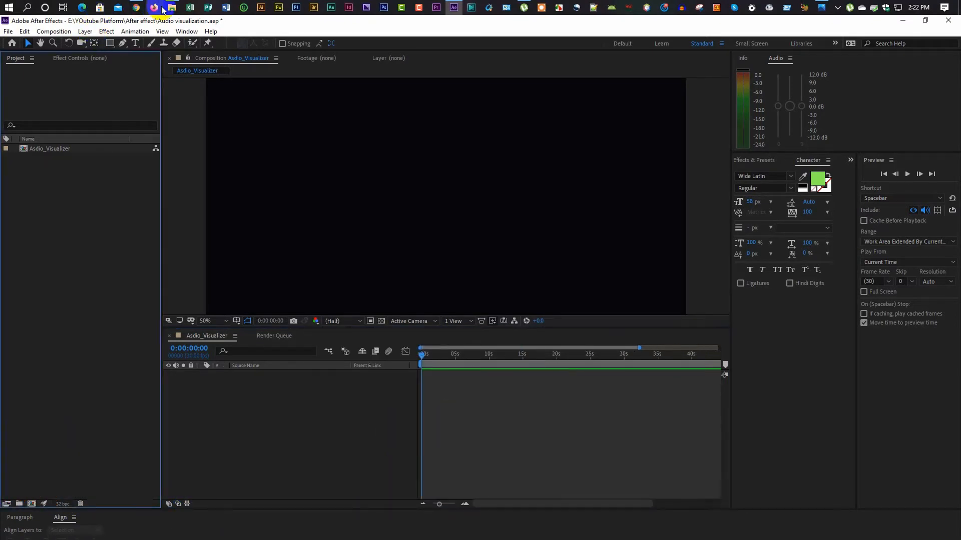
# - Import the image 4-LakePark-residencies-2.jpg into the Asdio_Visualizer composition as a layer and enlarge it to fill the frame
pyautogui.click(170, 8)
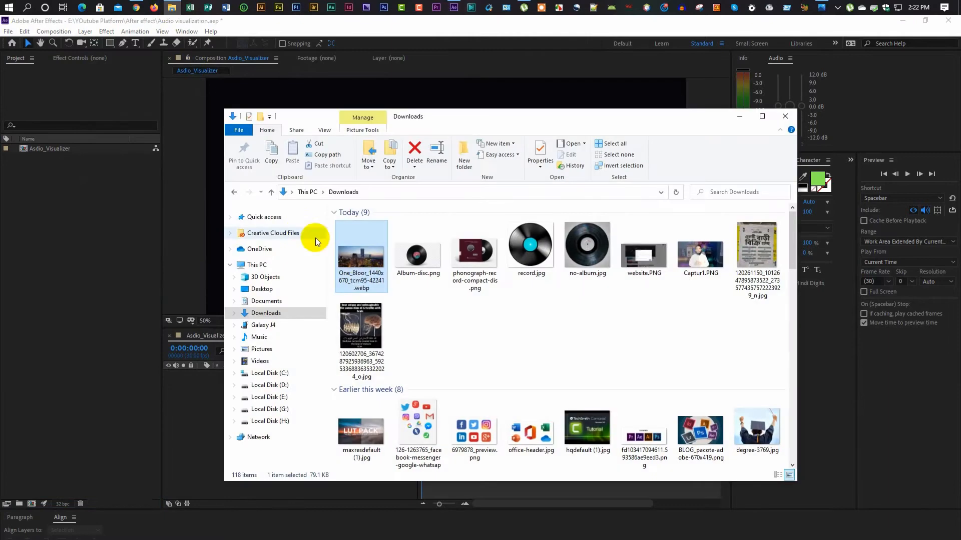
pyautogui.moveTo(362, 268); pyautogui.dragTo(125, 230)
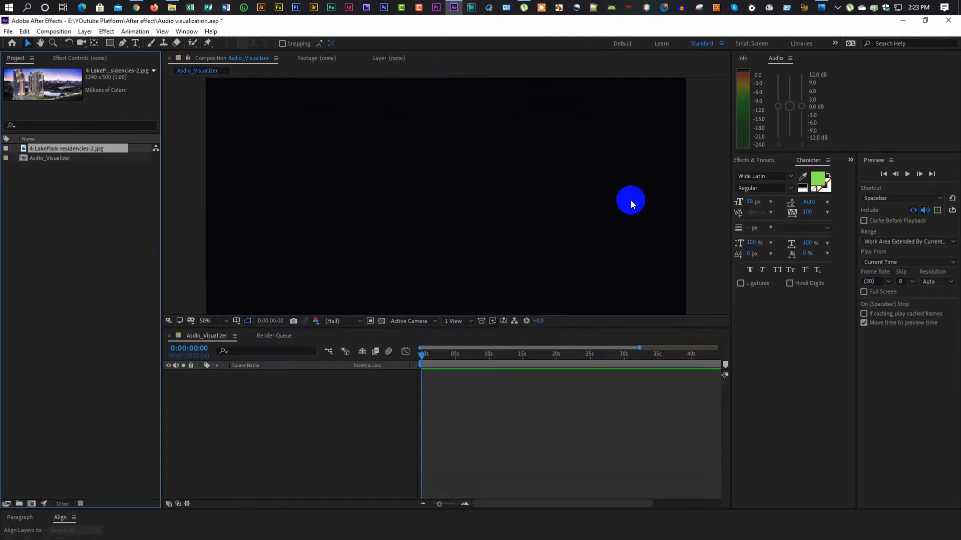
pyautogui.moveTo(59, 149); pyautogui.dragTo(356, 321)
pyautogui.moveTo(440, 374); pyautogui.dragTo(451, 390)
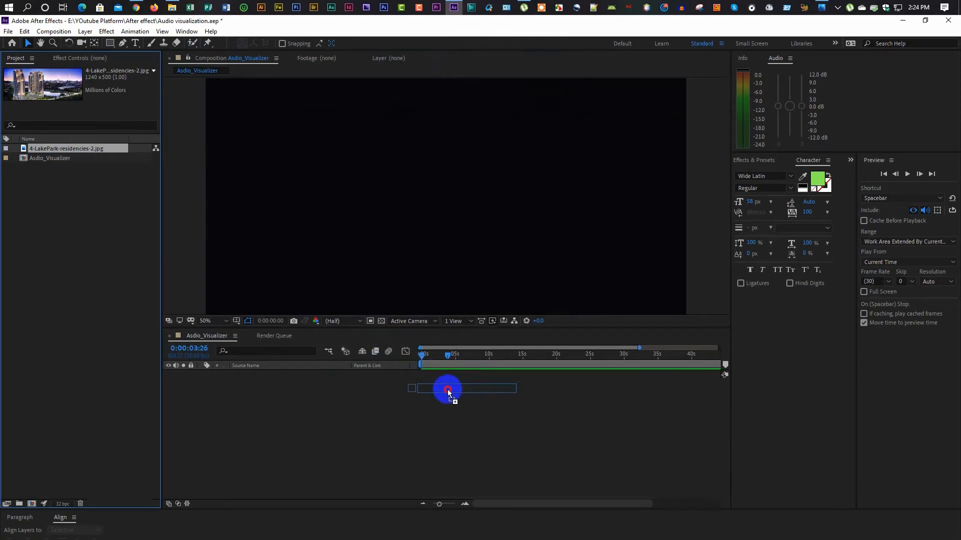
pyautogui.moveTo(269, 377); pyautogui.dragTo(259, 379)
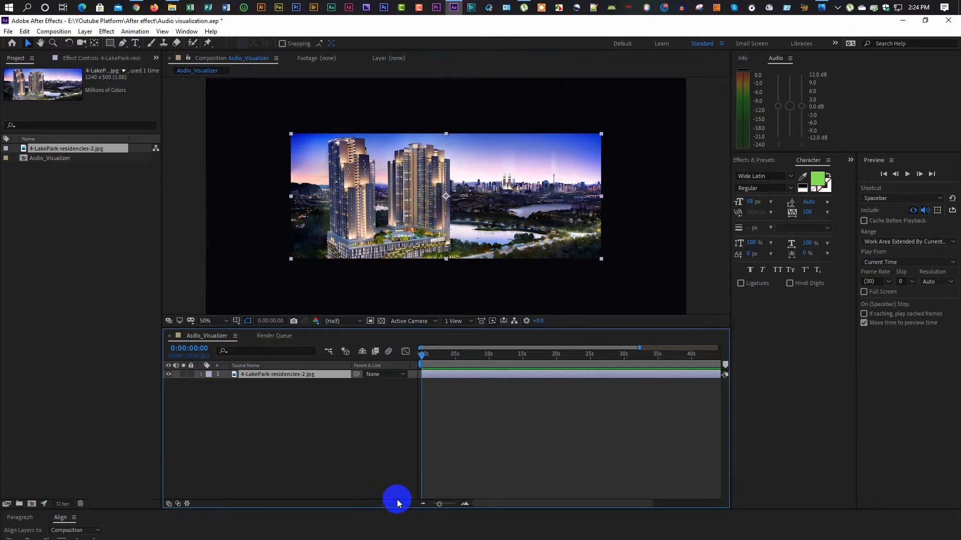
pyautogui.moveTo(291, 133); pyautogui.dragTo(203, 78)
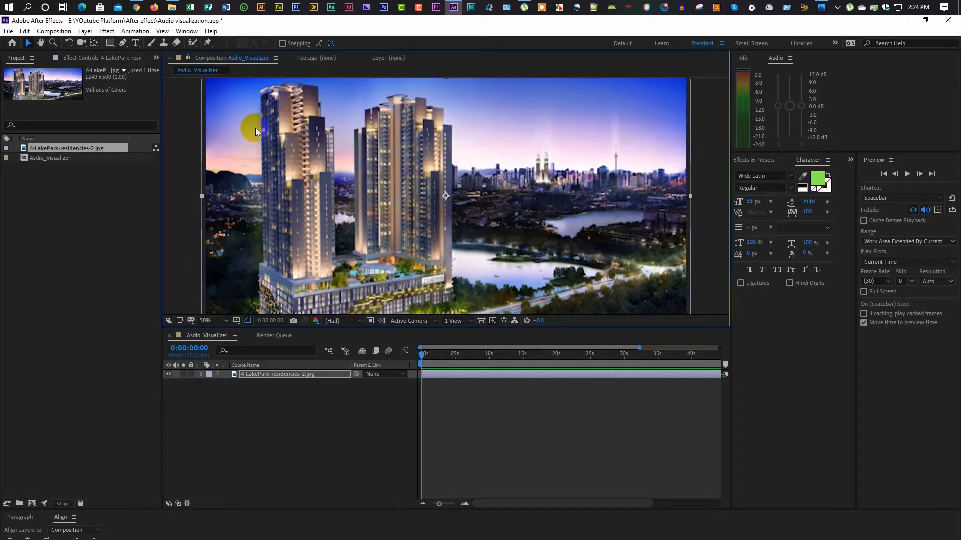
# - Import the audio file 0)Urban_Lullaby.mp3 from the Music folder in File Explorer into the After Effects project
pyautogui.moveTo(172, 8)
pyautogui.click(181, 85)
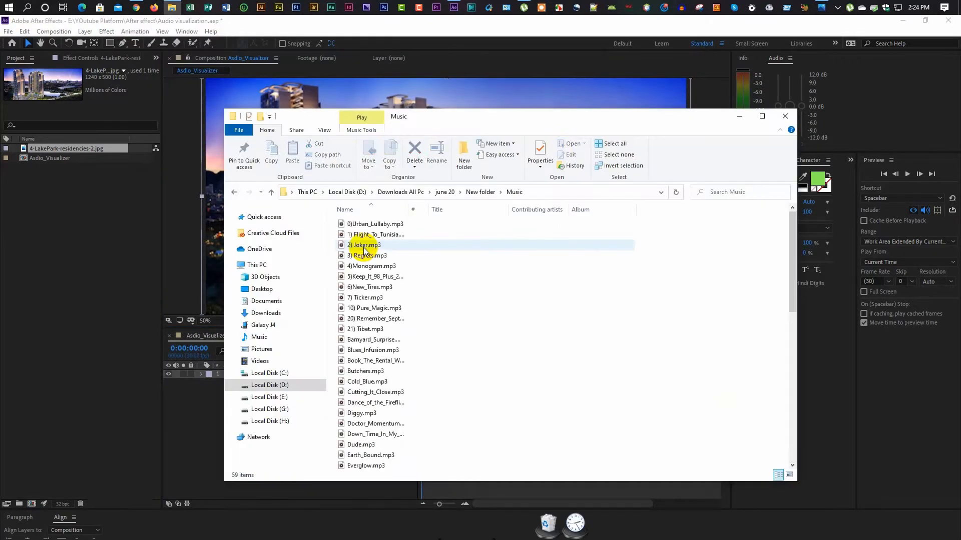
pyautogui.moveTo(366, 222); pyautogui.dragTo(89, 215)
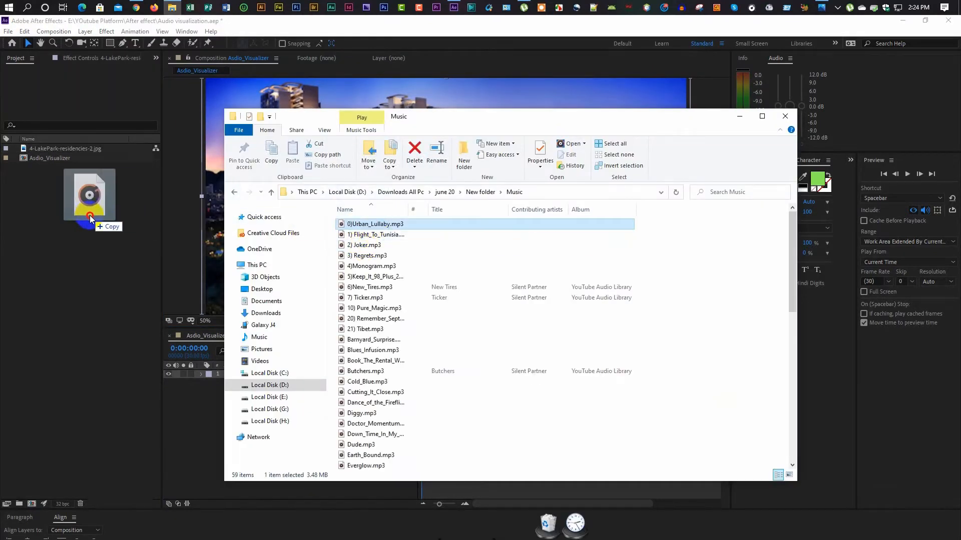
pyautogui.click(733, 121)
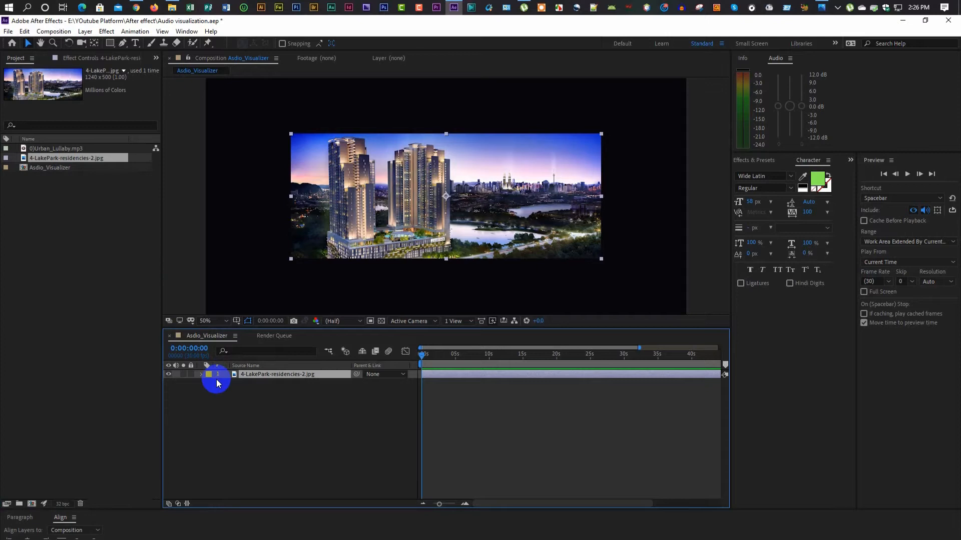
# - Show the timeline's layer switches columns and scale the city image layer up to about 192% so it covers the frame
pyautogui.press('s')
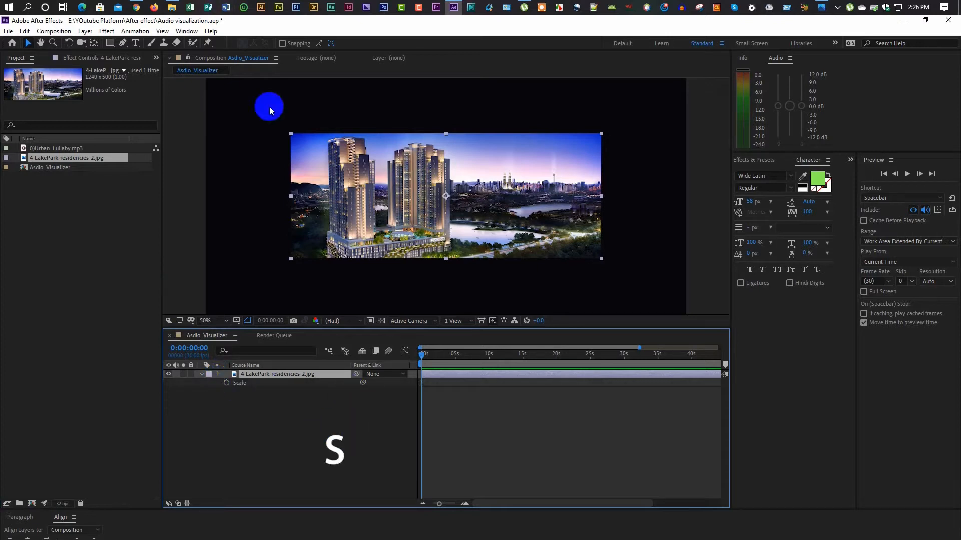
pyautogui.click(169, 504)
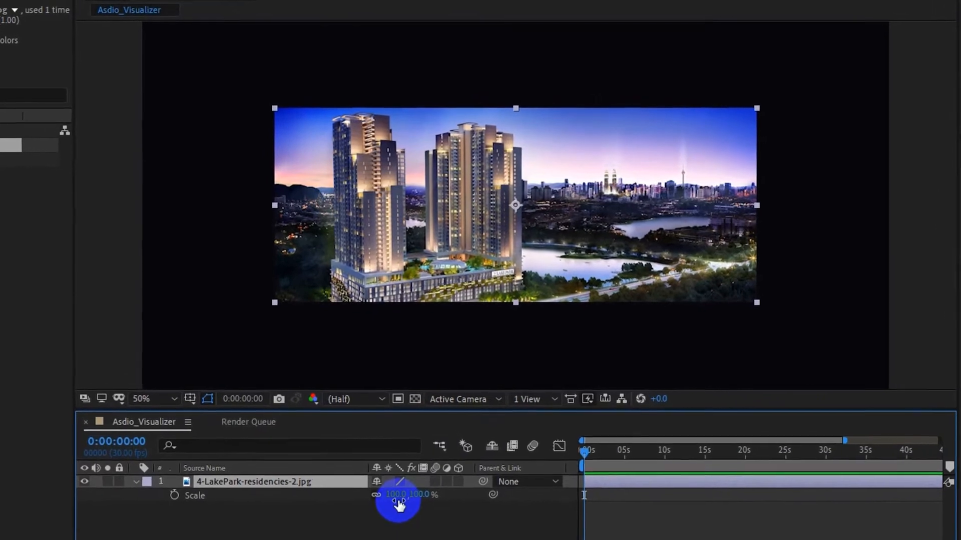
pyautogui.moveTo(420, 497); pyautogui.dragTo(405, 402)
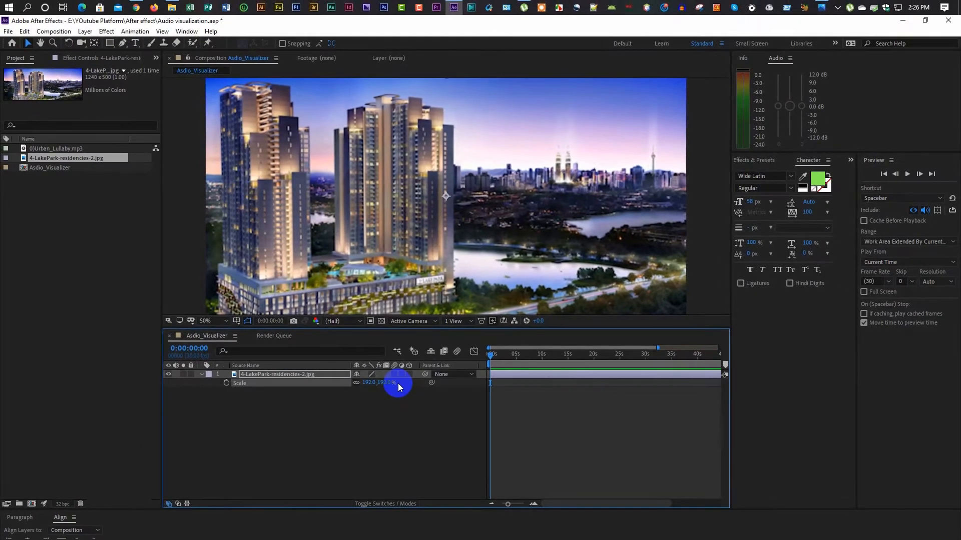
pyautogui.click(201, 376)
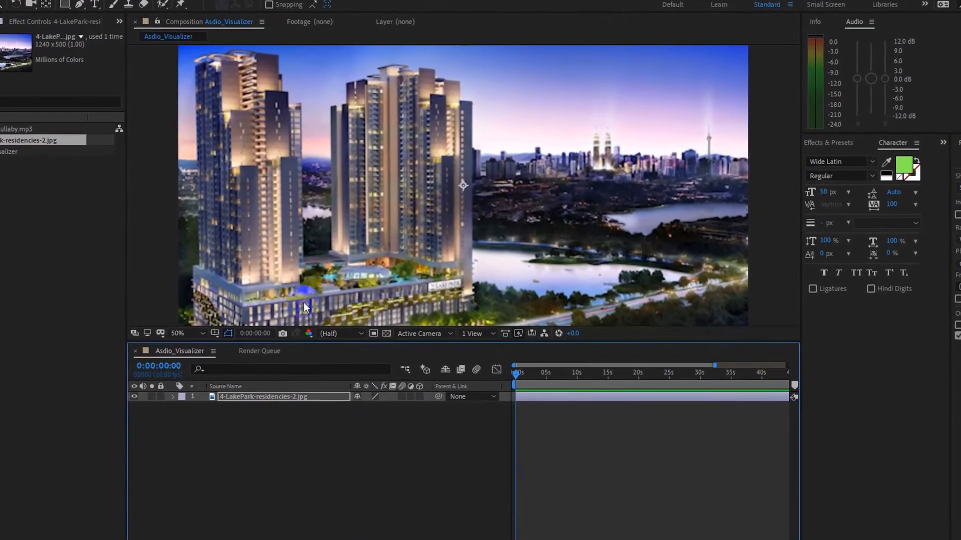
# - Pre-compose the city image layer as Background, leaving all attributes in the main composition
pyautogui.rightClick(269, 375)
pyautogui.click(276, 356)
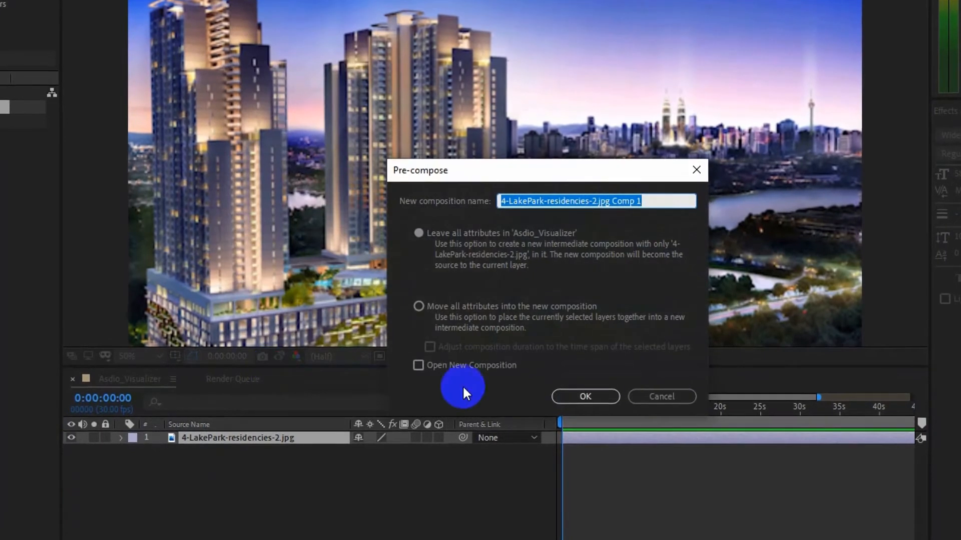
pyautogui.write('Background')
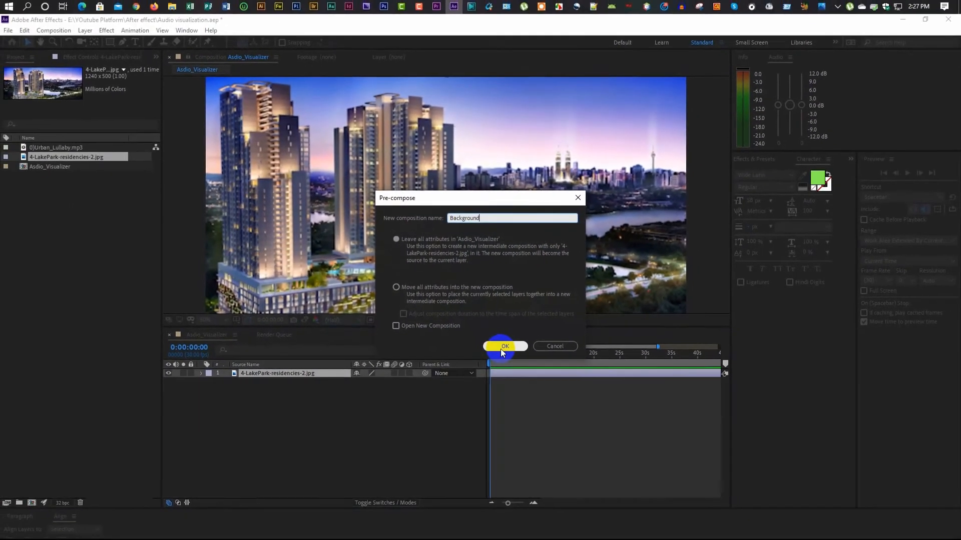
pyautogui.click(548, 373)
# - Search the effects for "fast b" and apply Fast Box Blur to the city image layer
pyautogui.click(747, 155)
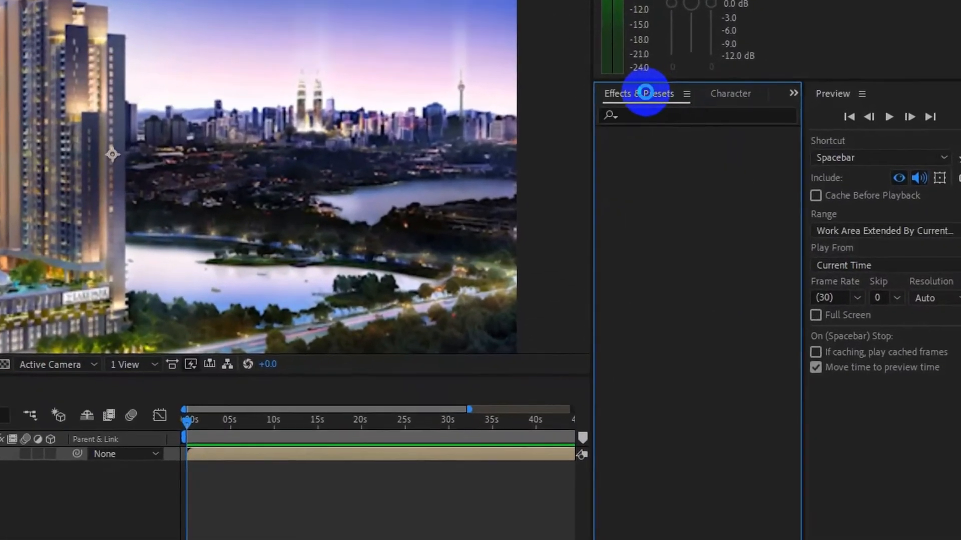
pyautogui.click(761, 169)
pyautogui.write('fast b')
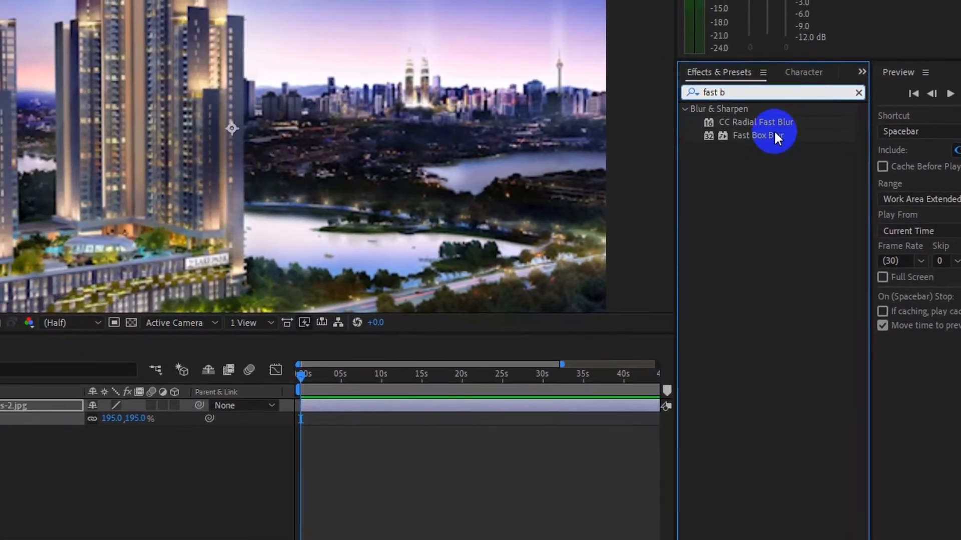
pyautogui.moveTo(646, 143); pyautogui.dragTo(160, 369)
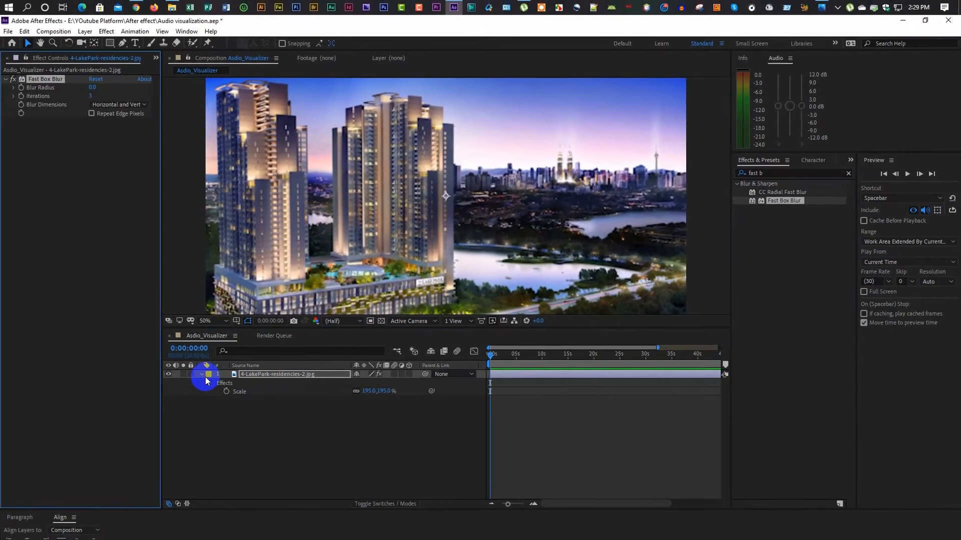
pyautogui.click(174, 373)
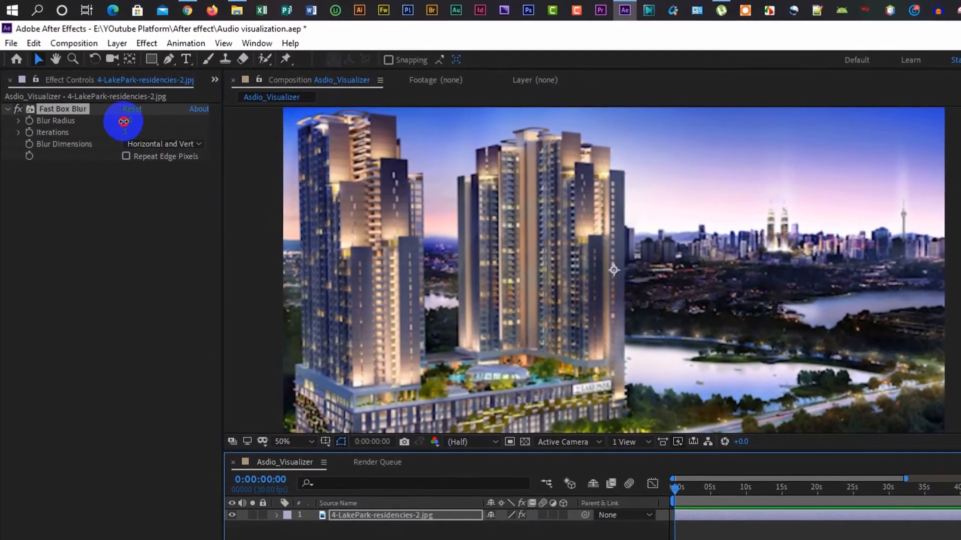
# - Set the Fast Box Blur's blur radius to 1 and iterations to 1, and enable Repeat Edge Pixels
pyautogui.moveTo(125, 120); pyautogui.dragTo(127, 120)
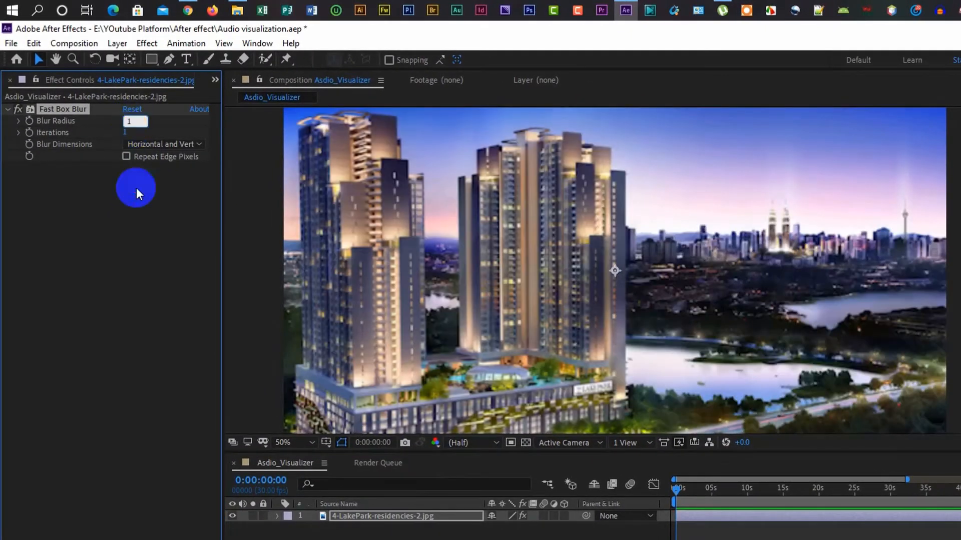
pyautogui.click(143, 215)
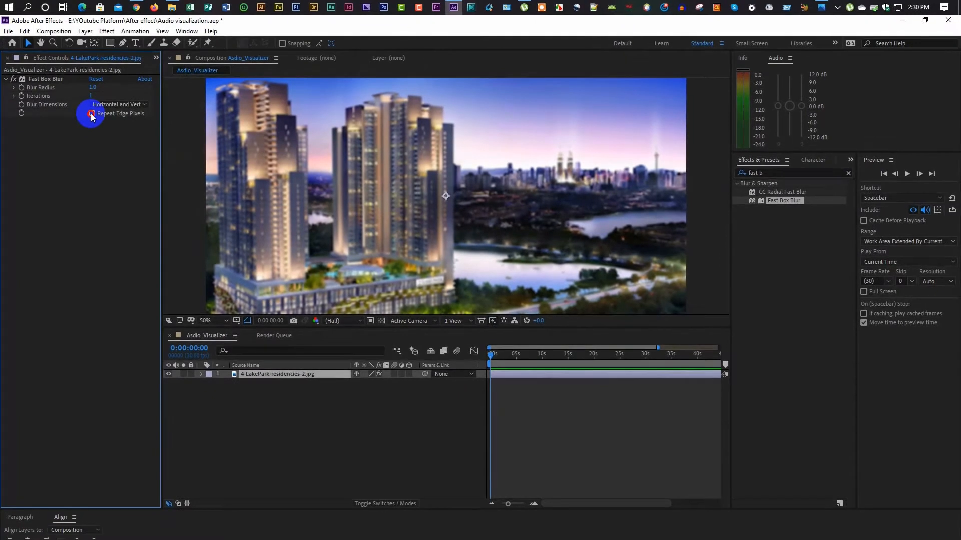
pyautogui.click(100, 124)
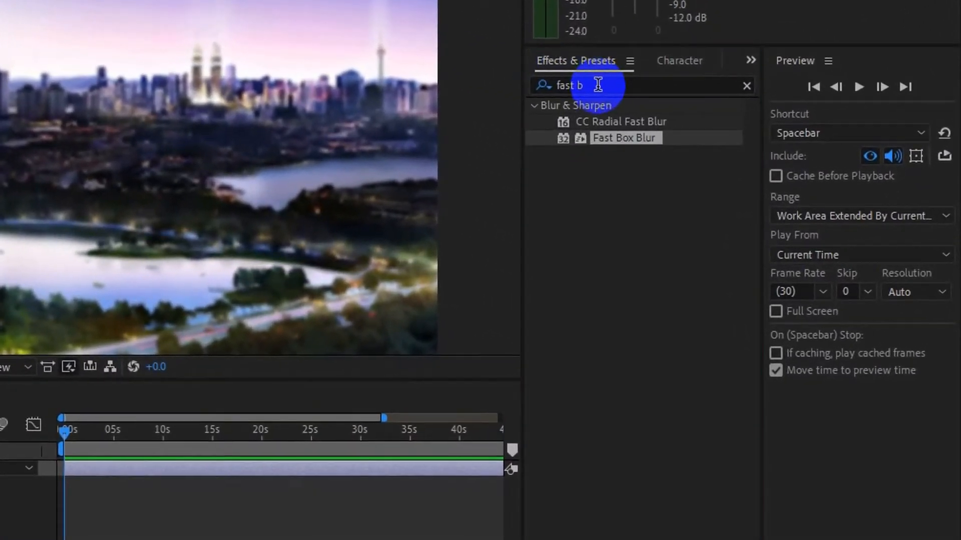
# - Search the effects for "sharp" and apply Sharpen to the city image layer
pyautogui.click(598, 85)
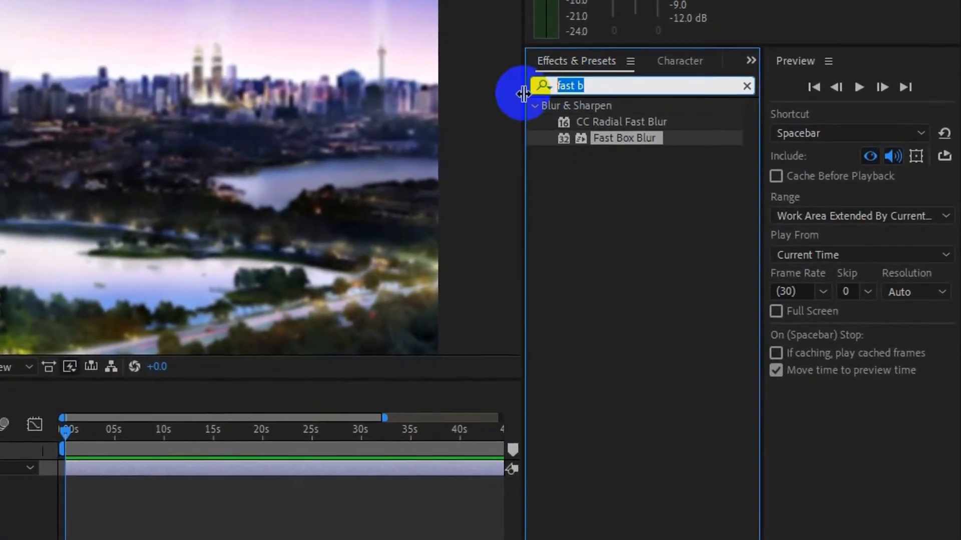
pyautogui.write('sharp')
pyautogui.moveTo(610, 120); pyautogui.dragTo(551, 142)
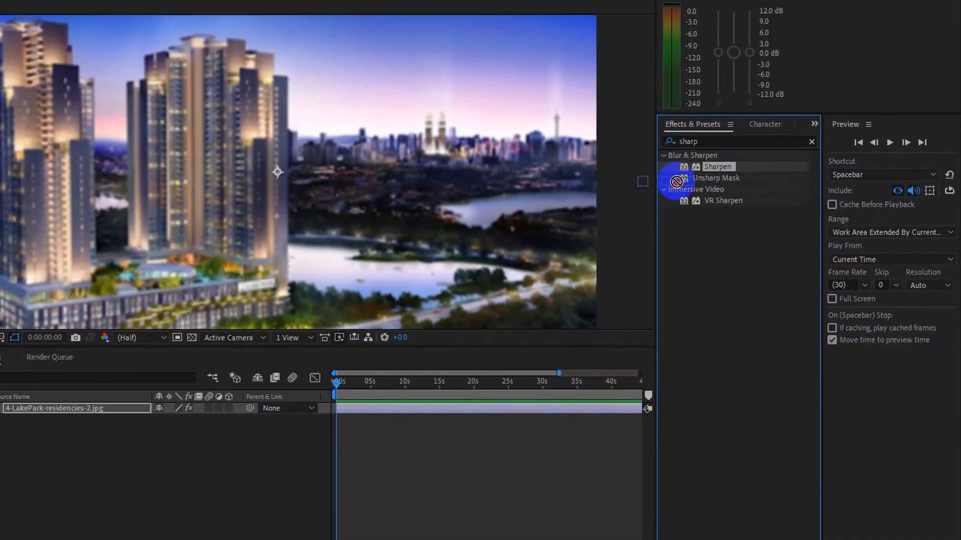
pyautogui.moveTo(676, 181); pyautogui.dragTo(75, 413)
pyautogui.moveTo(166, 398); pyautogui.dragTo(167, 398)
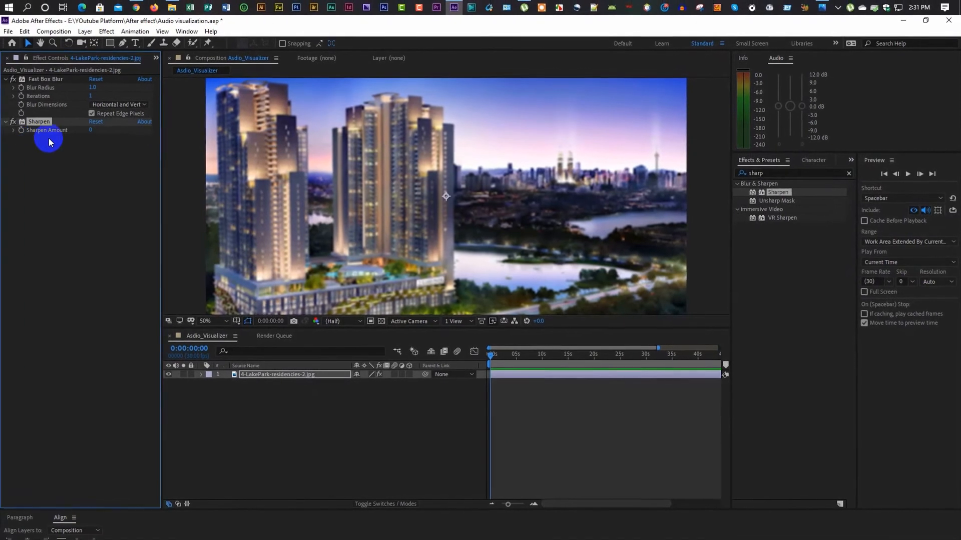
# - Set the Sharpen effect's sharpen amount to 20
pyautogui.click(82, 128)
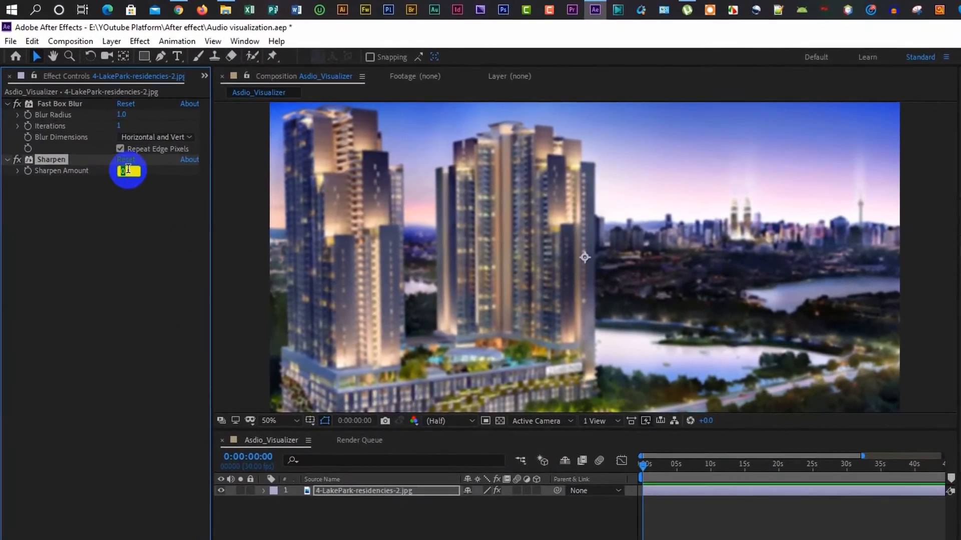
pyautogui.write('20')
pyautogui.click(112, 250)
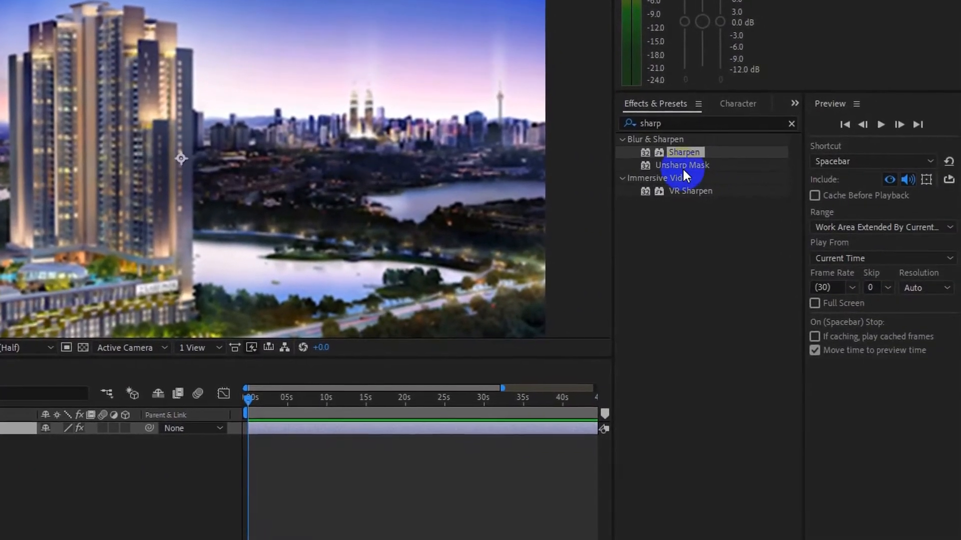
# - Find and apply Motion Tile to the city image layer, and set its output width and output height to 150
pyautogui.click(673, 142)
pyautogui.write('motion')
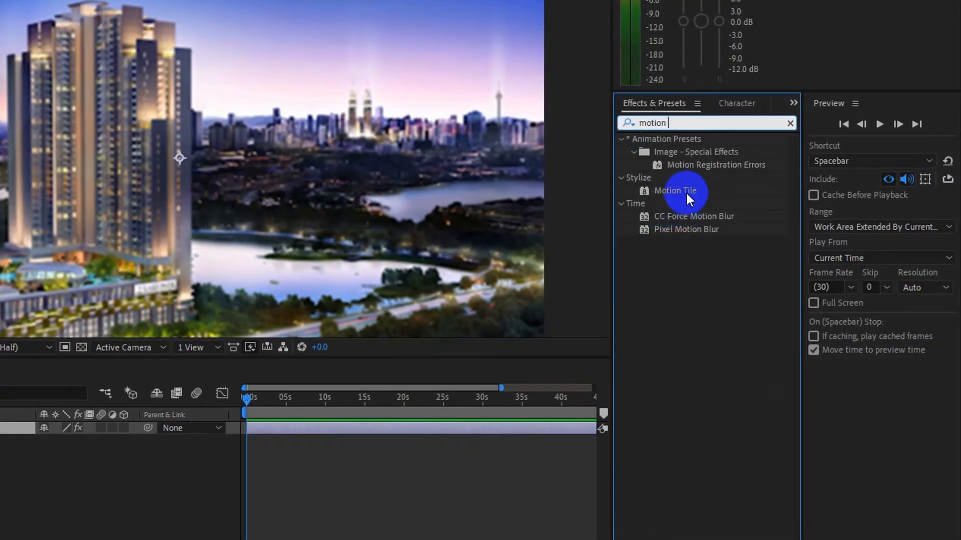
pyautogui.moveTo(685, 191); pyautogui.dragTo(0, 429)
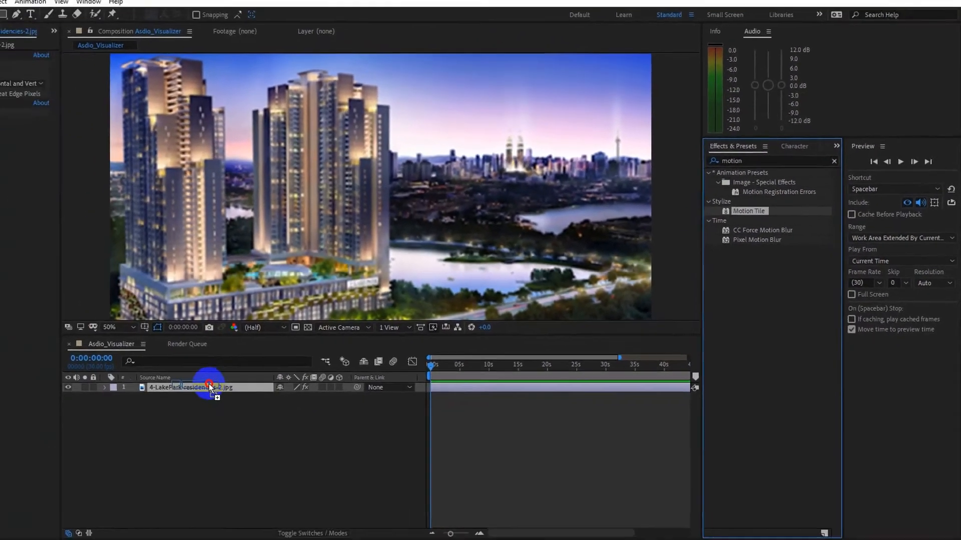
pyautogui.moveTo(209, 386); pyautogui.dragTo(210, 387)
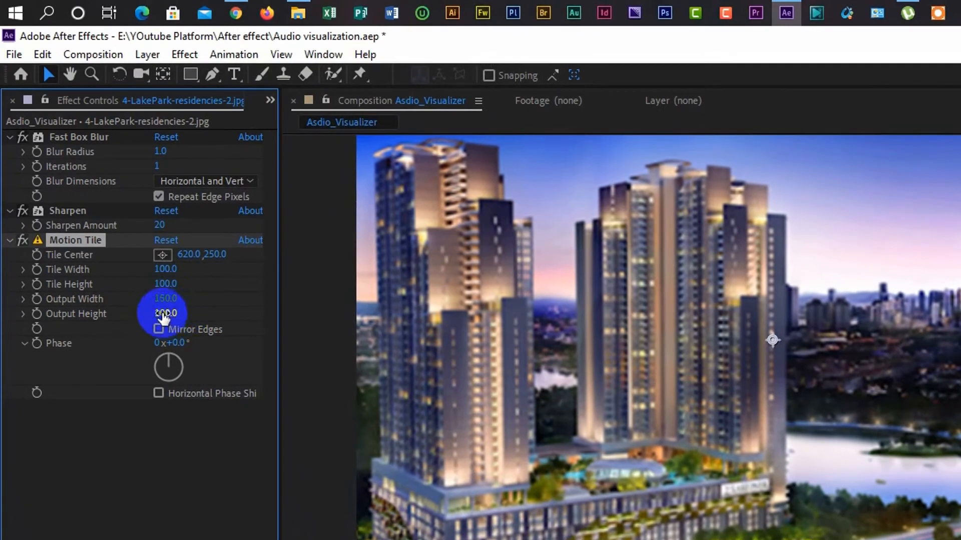
pyautogui.moveTo(169, 313); pyautogui.dragTo(169, 312)
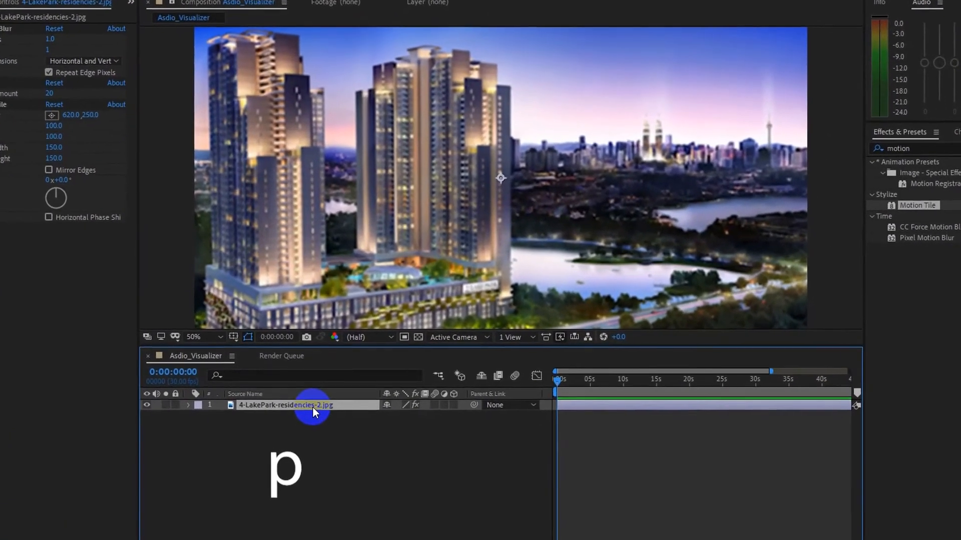
# - Add the expression wiggle(1,2) to the city image layer's Position and preview the motion from the start of the timeline
pyautogui.press('p')
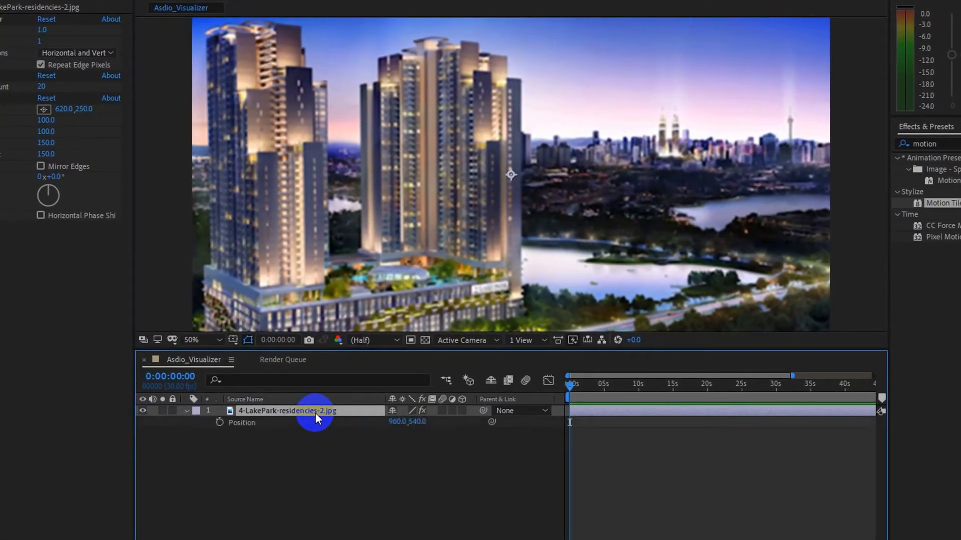
pyautogui.keyDown('alt'); pyautogui.click(221, 424); pyautogui.keyUp('alt')
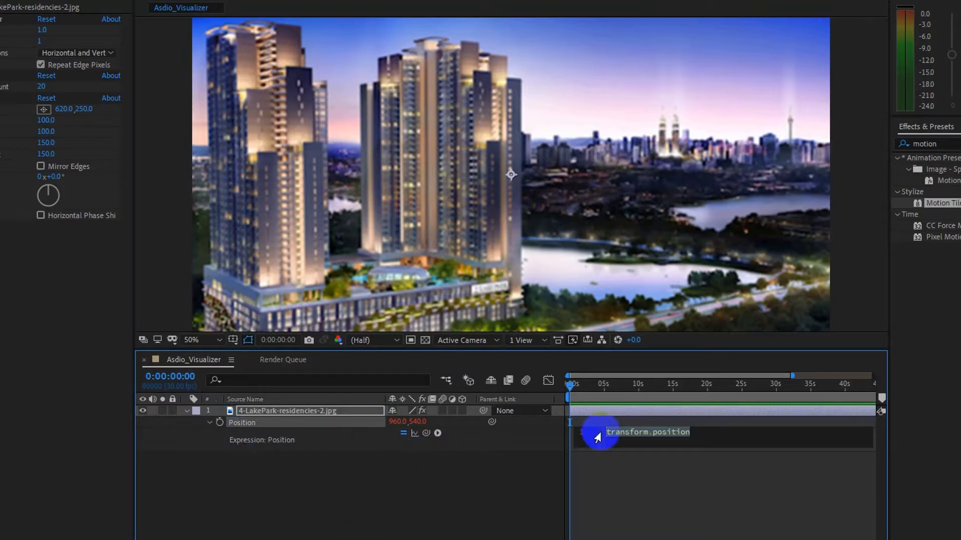
pyautogui.write('wiggl')
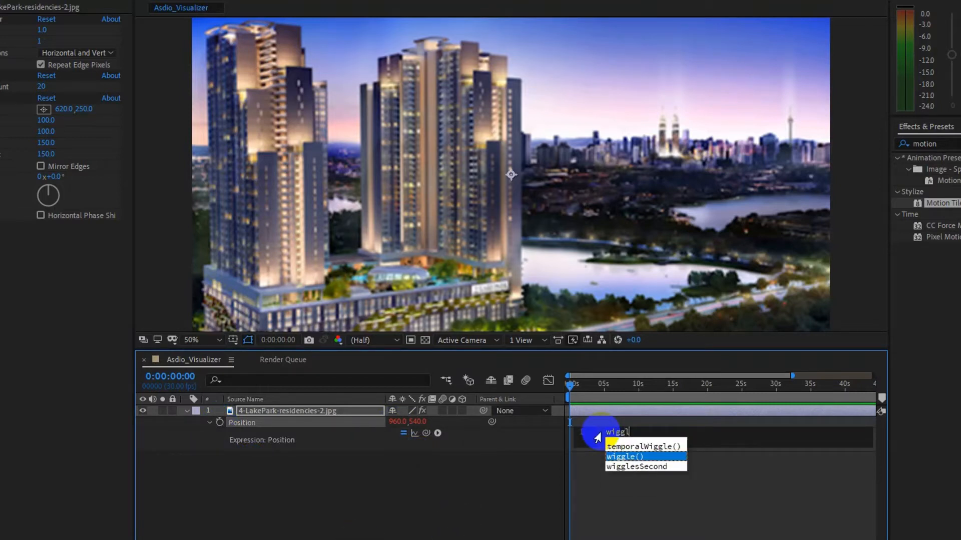
pyautogui.write('e(1,2')
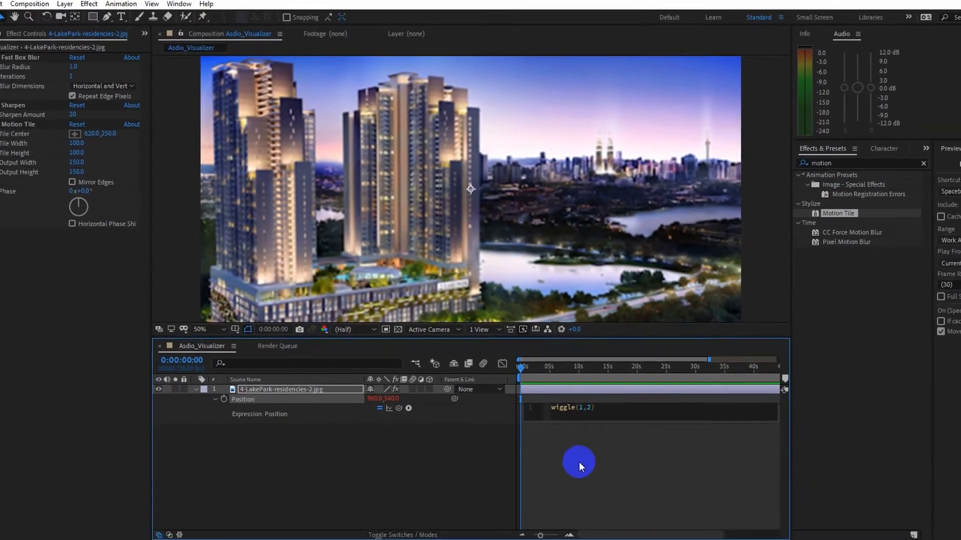
pyautogui.click(579, 464)
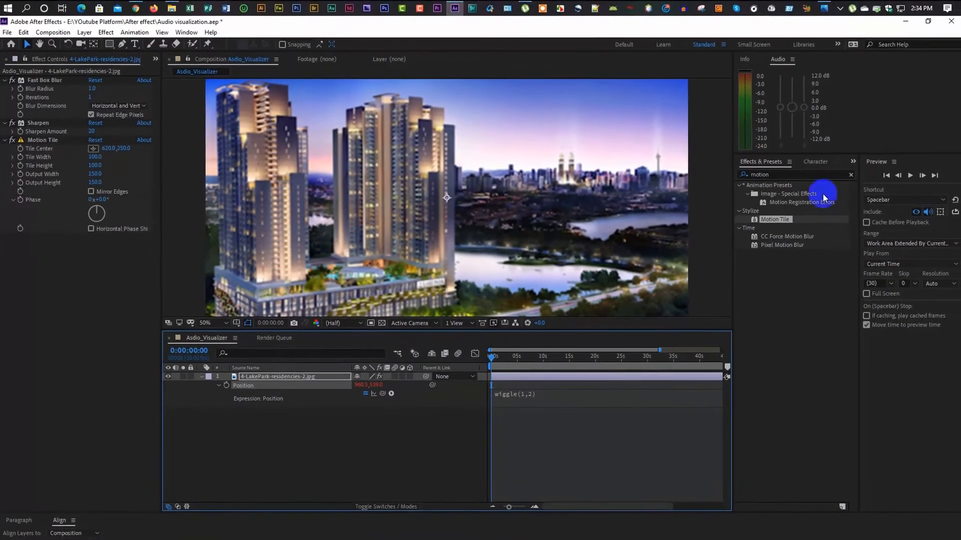
pyautogui.click(908, 177)
pyautogui.moveTo(495, 358); pyautogui.dragTo(468, 360)
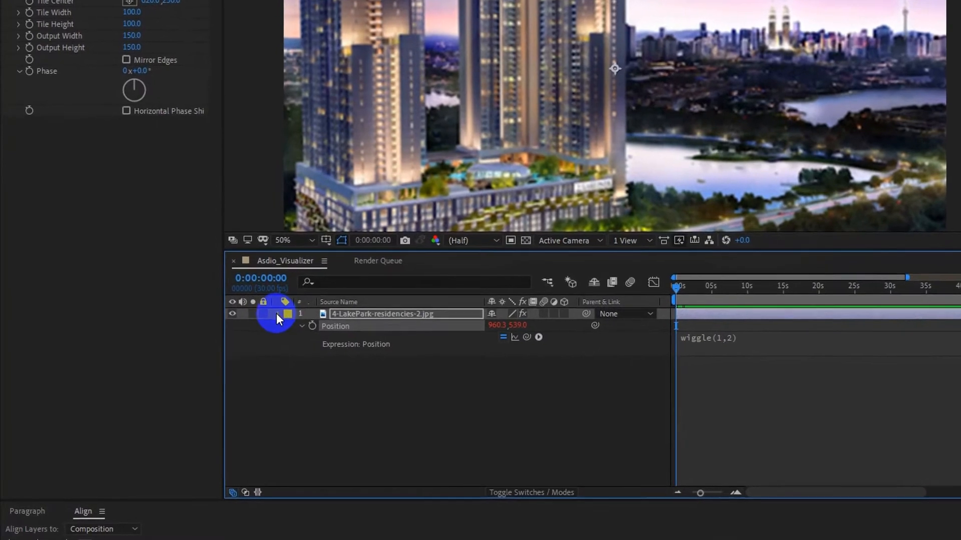
pyautogui.click(227, 356)
# - Create a 1920 x 1080 px solid layer named "color" above the city image
pyautogui.rightClick(307, 388)
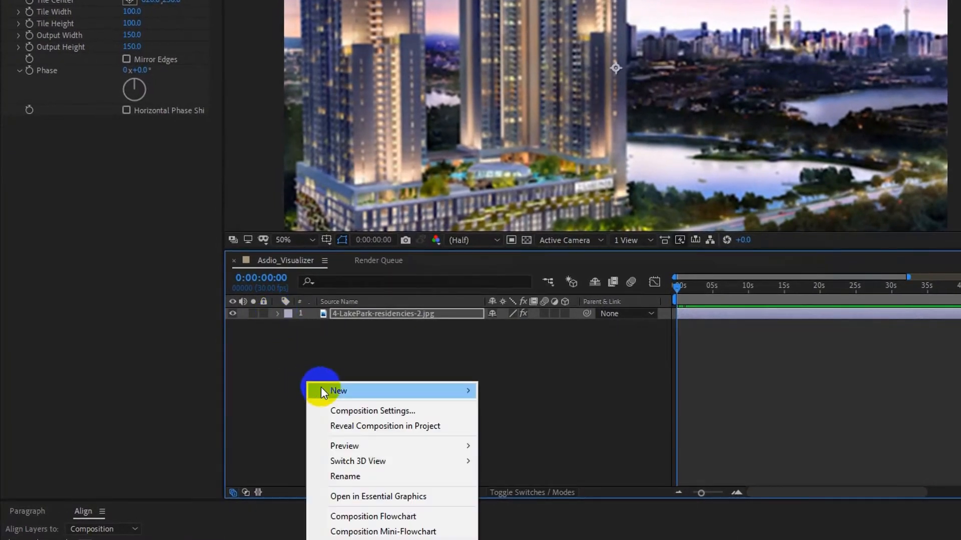
pyautogui.moveTo(331, 390)
pyautogui.click(535, 272)
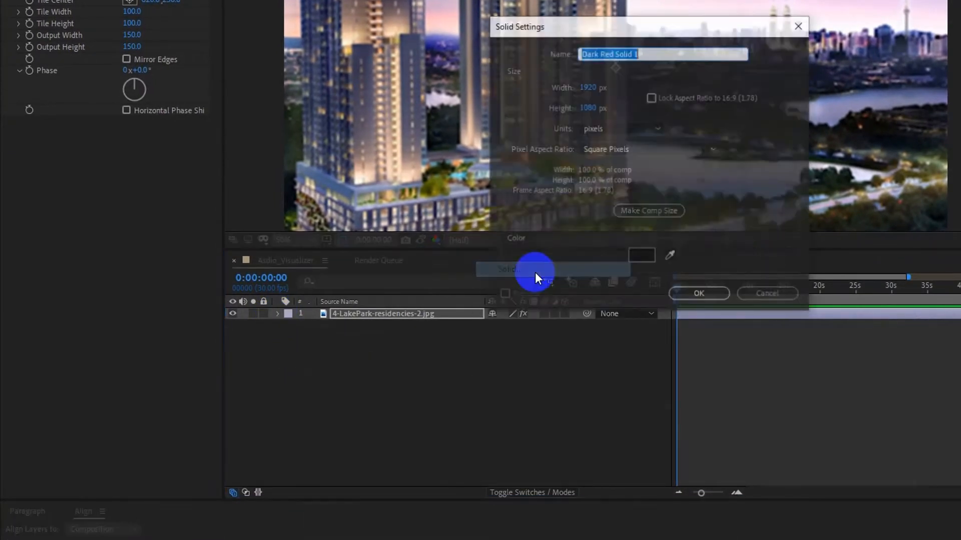
pyautogui.write('color')
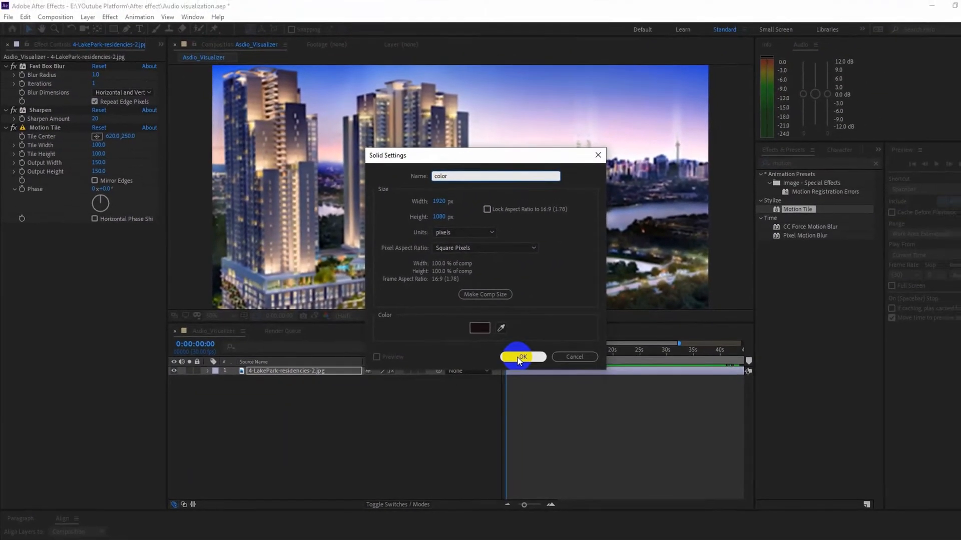
pyautogui.click(559, 344)
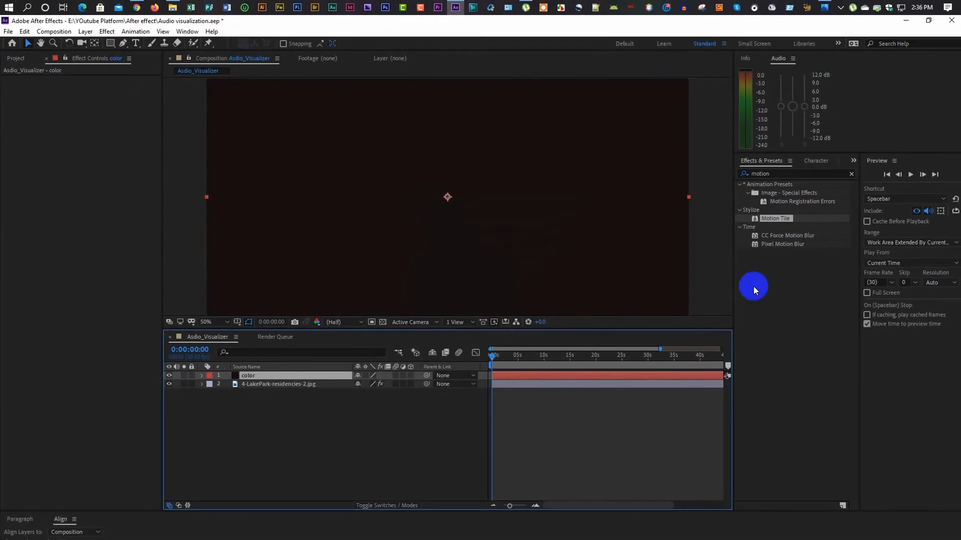
# - Search the effects for "fil" and apply the Generate effect Fill to the color solid
pyautogui.click(851, 174)
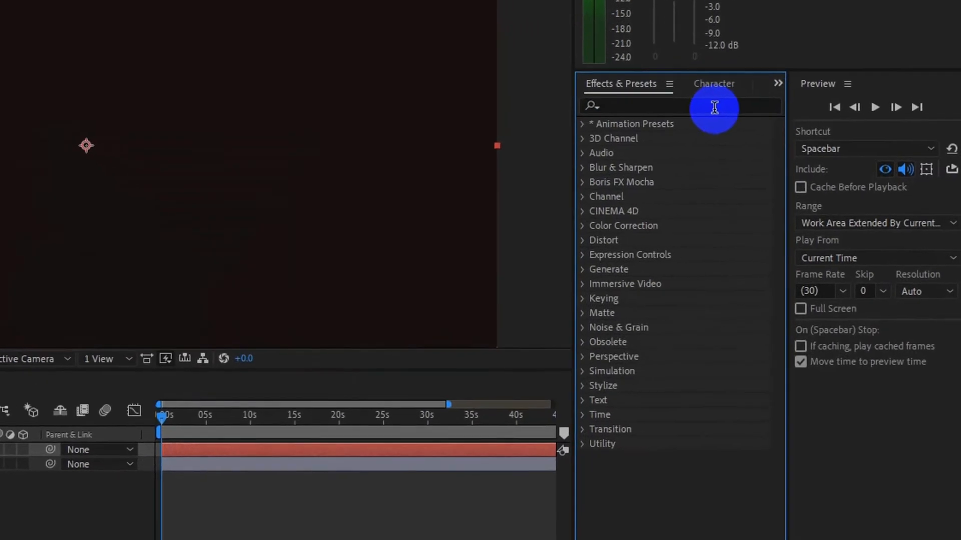
pyautogui.click(798, 175)
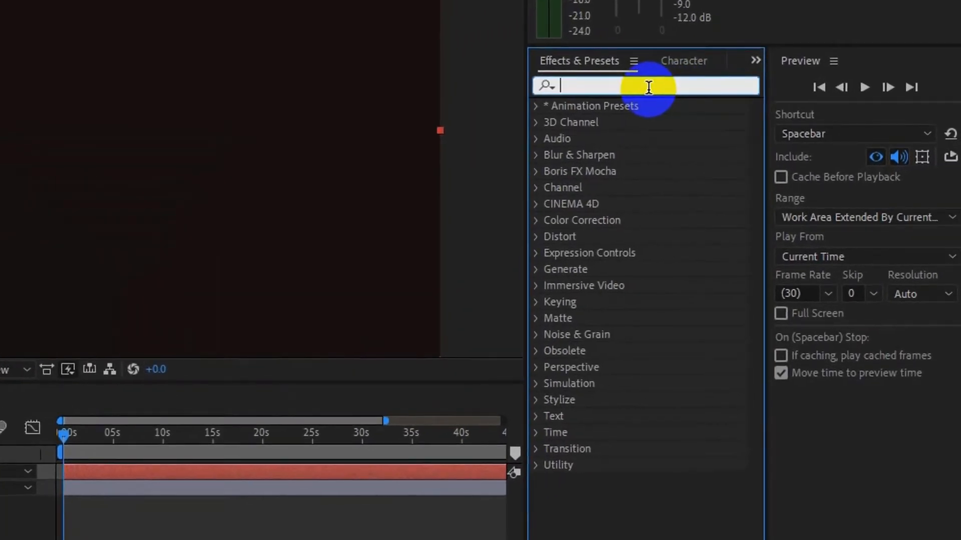
pyautogui.write('fil')
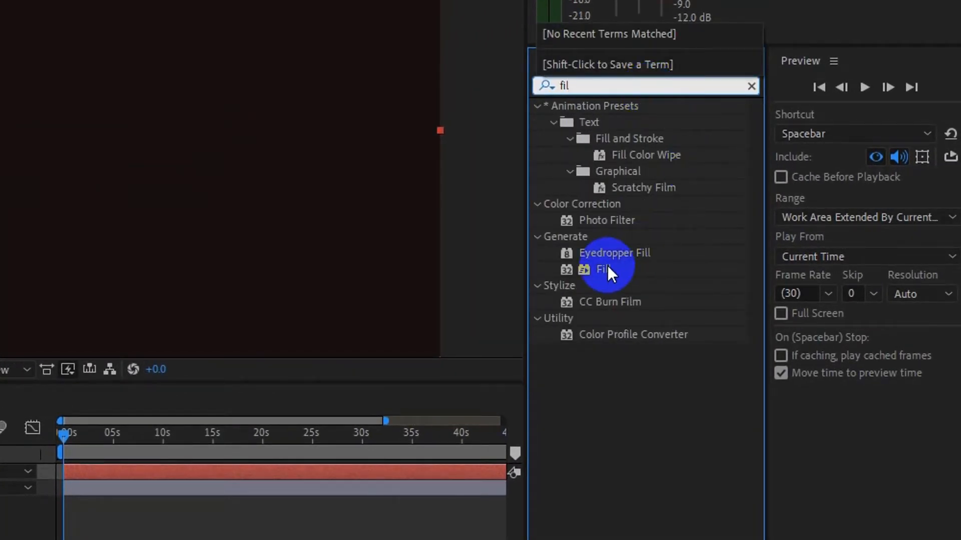
pyautogui.moveTo(608, 266); pyautogui.dragTo(0, 415)
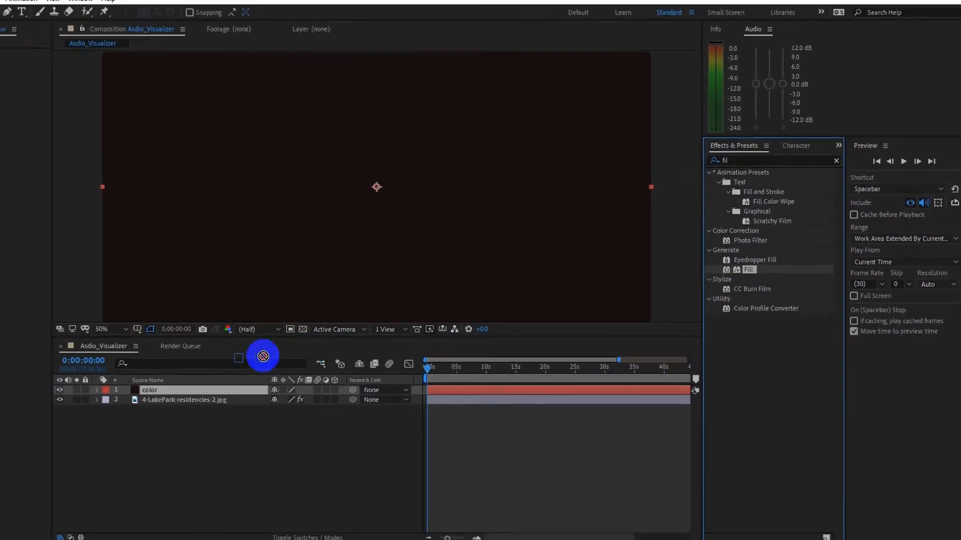
pyautogui.moveTo(263, 356); pyautogui.dragTo(190, 389)
pyautogui.moveTo(283, 373); pyautogui.dragTo(283, 373)
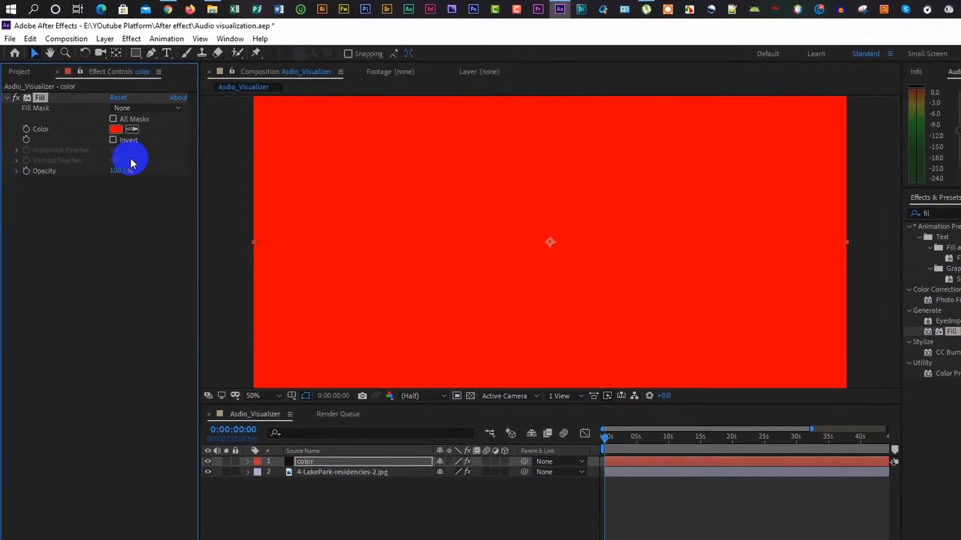
# - Change the Fill effect's color to the dark tone 292323
pyautogui.click(118, 116)
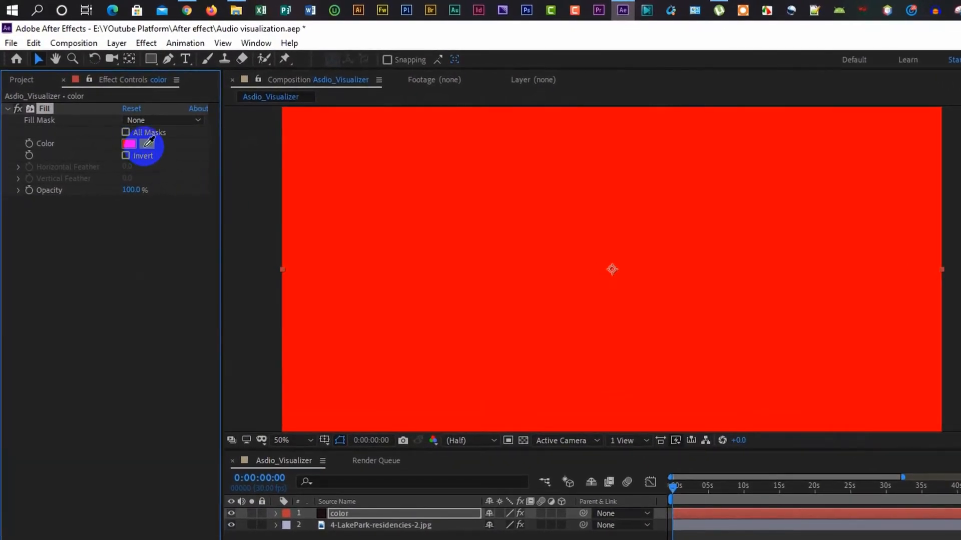
pyautogui.click(128, 144)
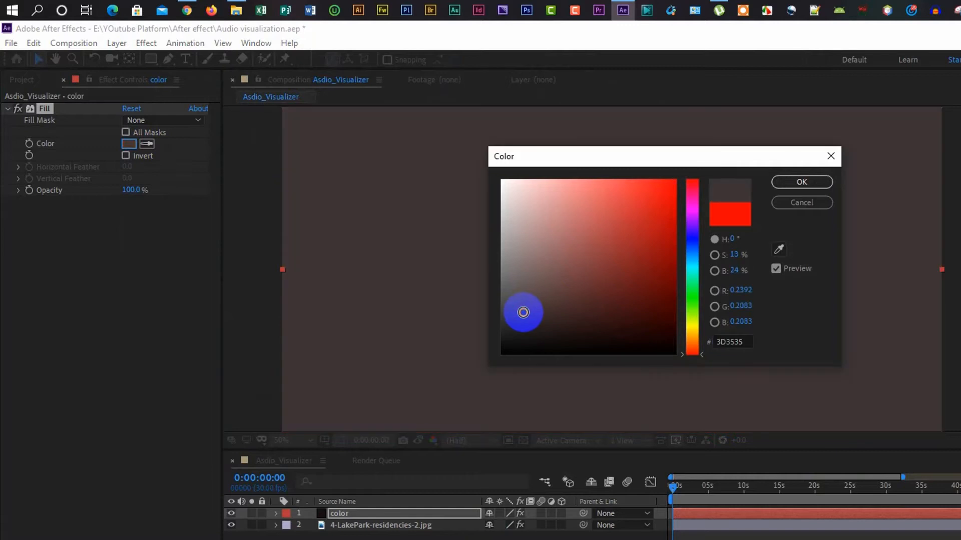
pyautogui.click(530, 319)
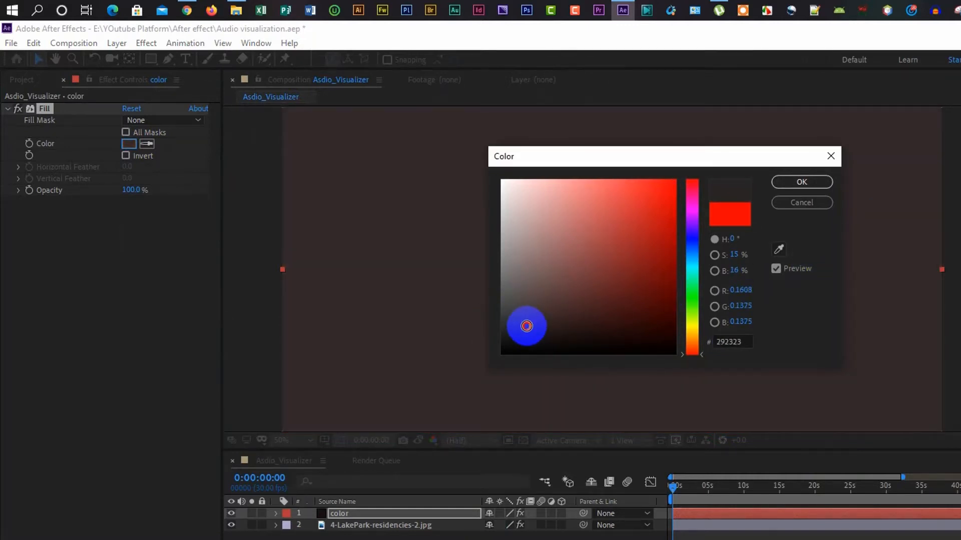
pyautogui.click(801, 182)
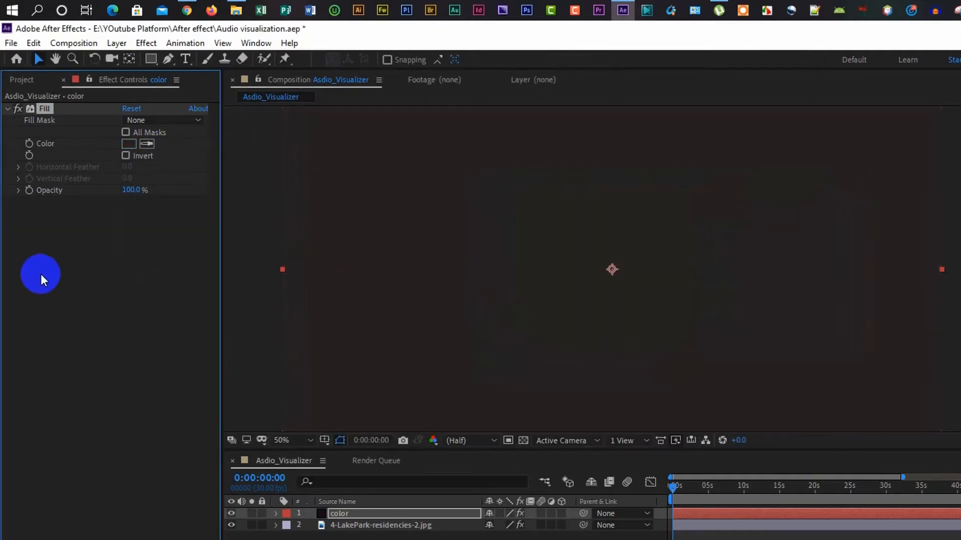
# - Set the Fill effect's opacity to 50% and darken its color to near black
pyautogui.moveTo(128, 190); pyautogui.dragTo(126, 194)
pyautogui.click(131, 145)
pyautogui.moveTo(523, 327); pyautogui.dragTo(526, 339)
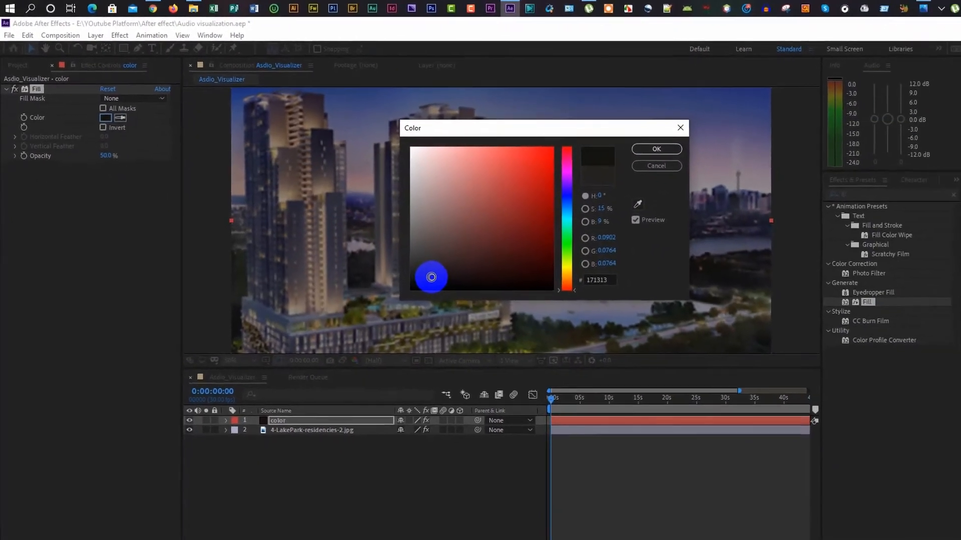
pyautogui.moveTo(431, 277); pyautogui.dragTo(417, 287)
pyautogui.click(584, 132)
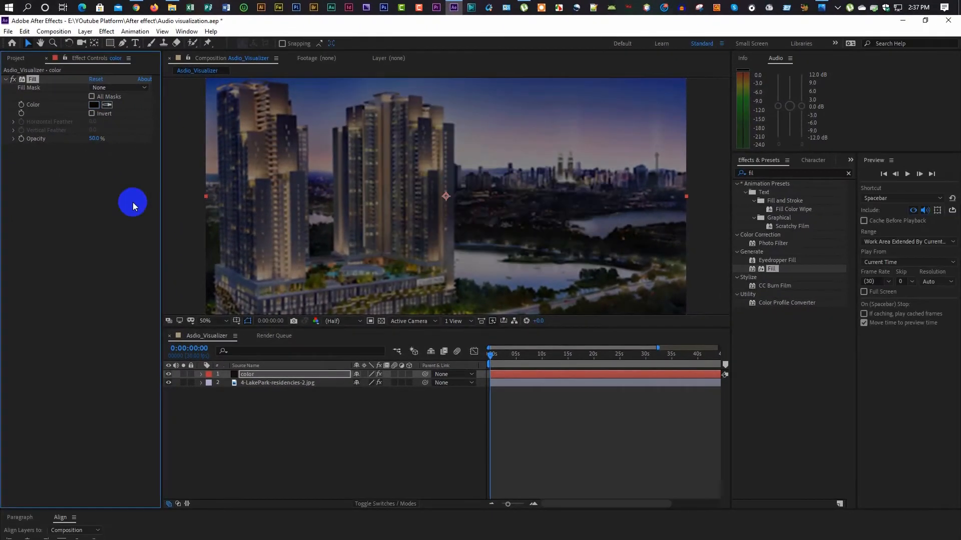
# - Create a new composition named Spectrum at 1920 x 1080 px, 30 fps and one minute long
pyautogui.click(259, 436)
pyautogui.hotkey('ctrl', 'n')
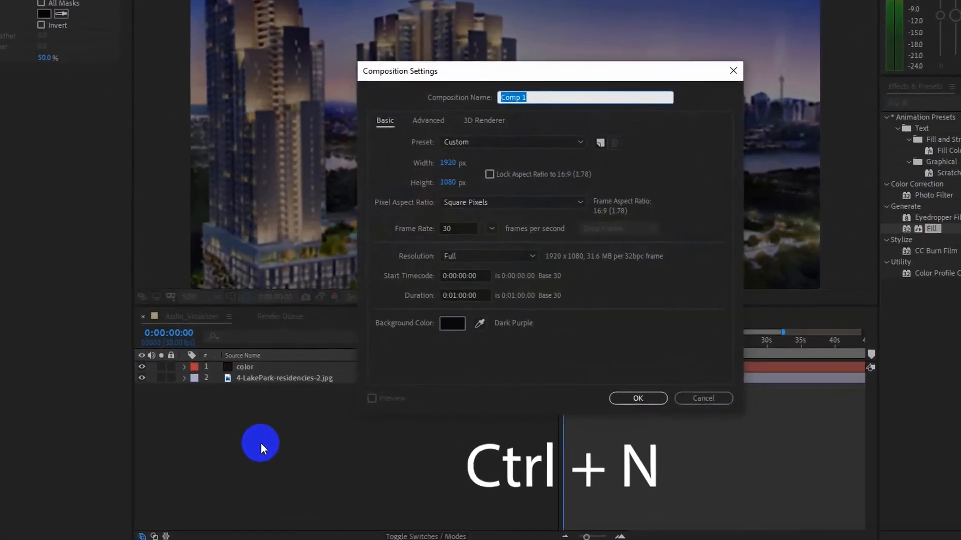
pyautogui.write('Spectrum')
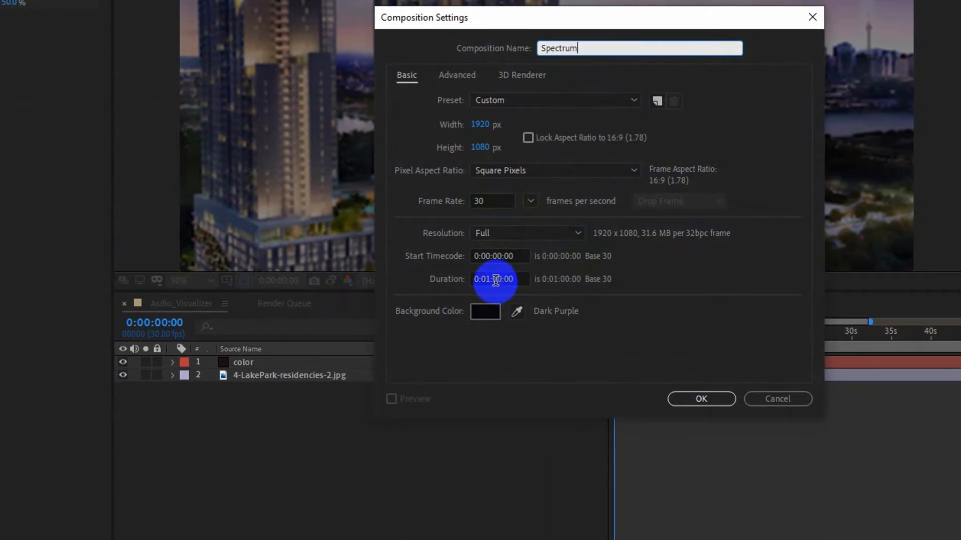
pyautogui.click(685, 400)
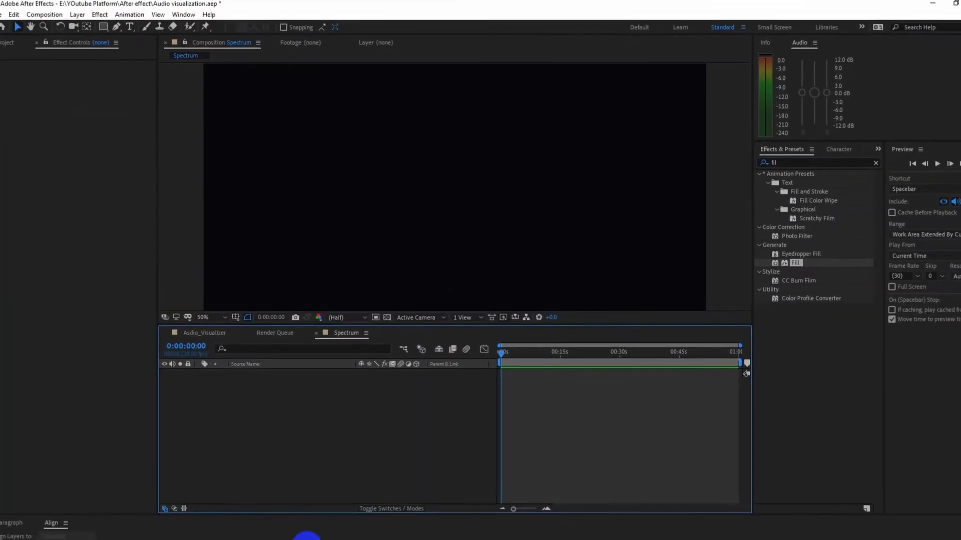
# - Add 0)Urban_Lullaby.mp3 to the Spectrum composition and pre-compose it as Music, leaving all attributes in Spectrum
pyautogui.click(17, 58)
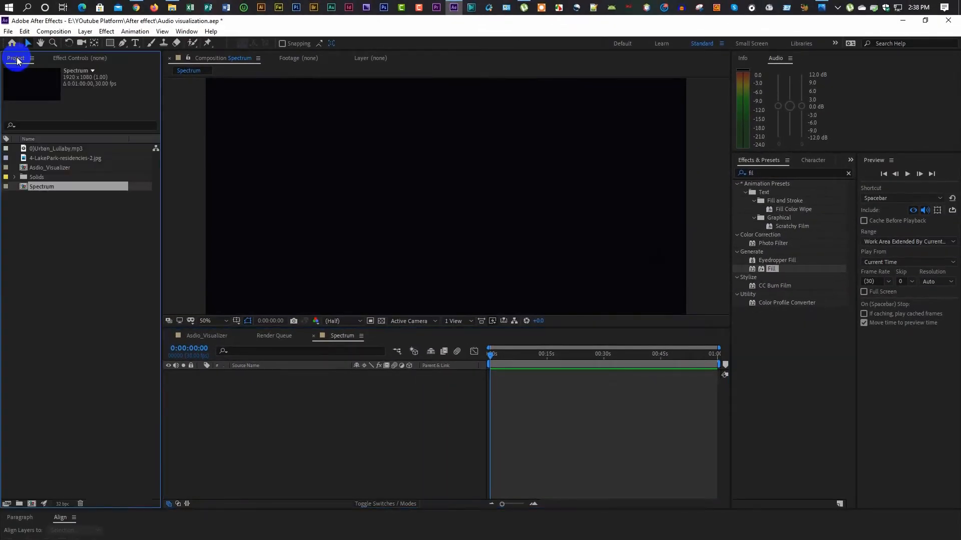
pyautogui.moveTo(68, 152); pyautogui.dragTo(233, 393)
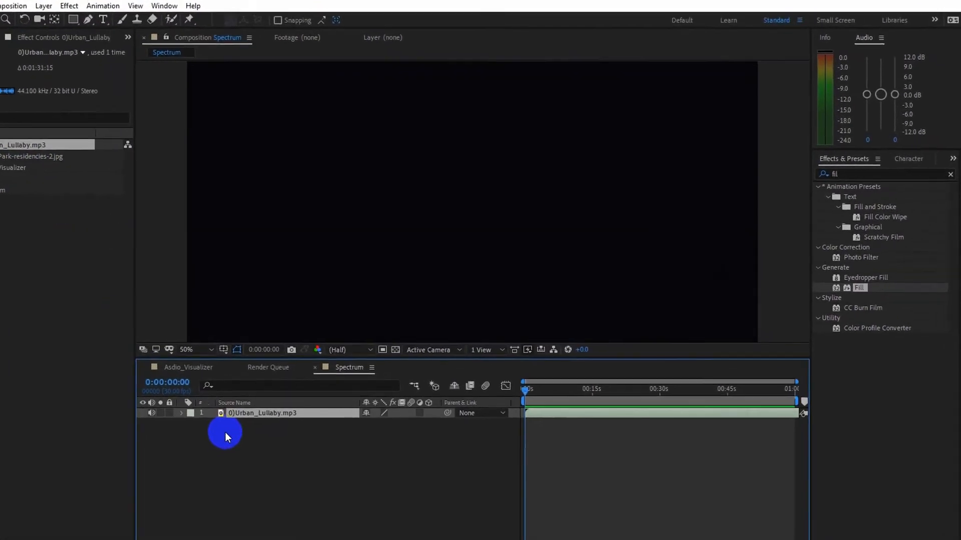
pyautogui.rightClick(280, 413)
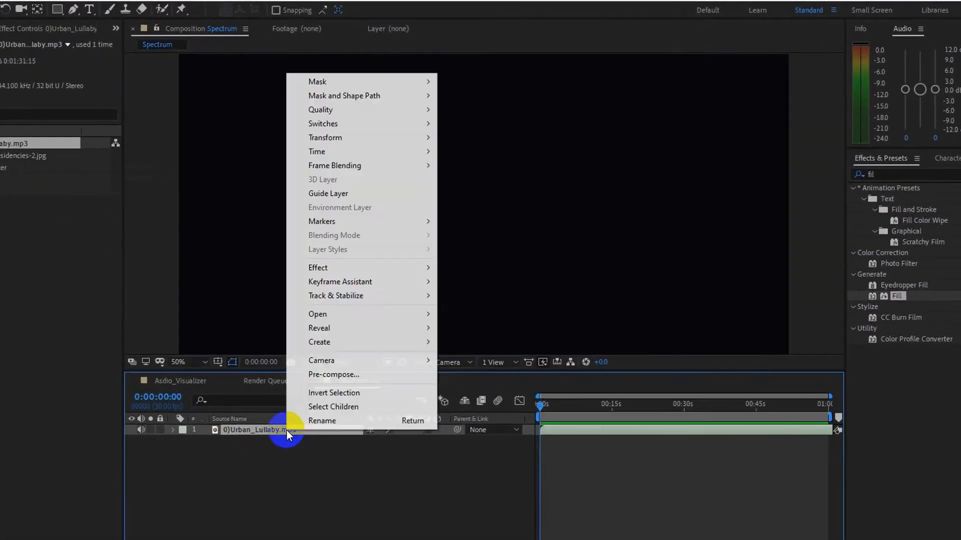
pyautogui.click(313, 359)
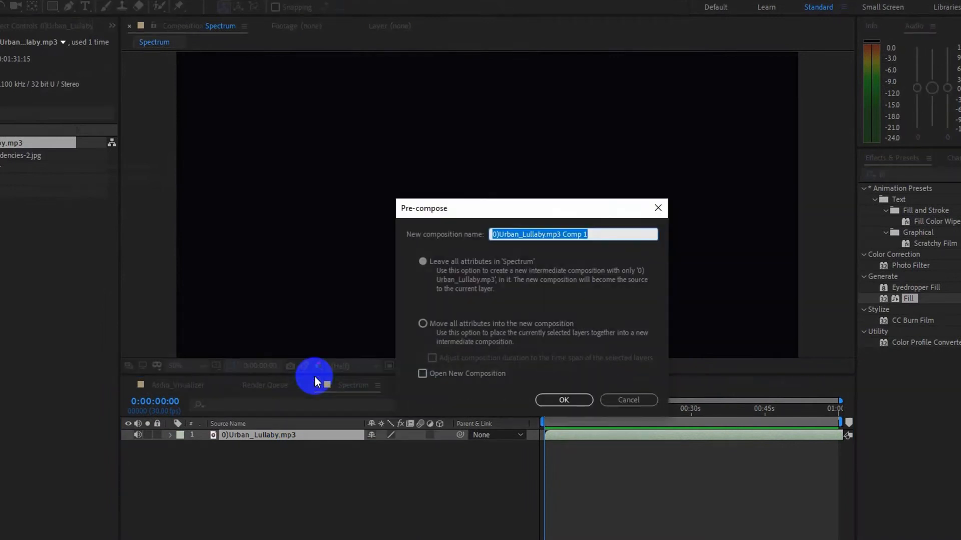
pyautogui.write('Music')
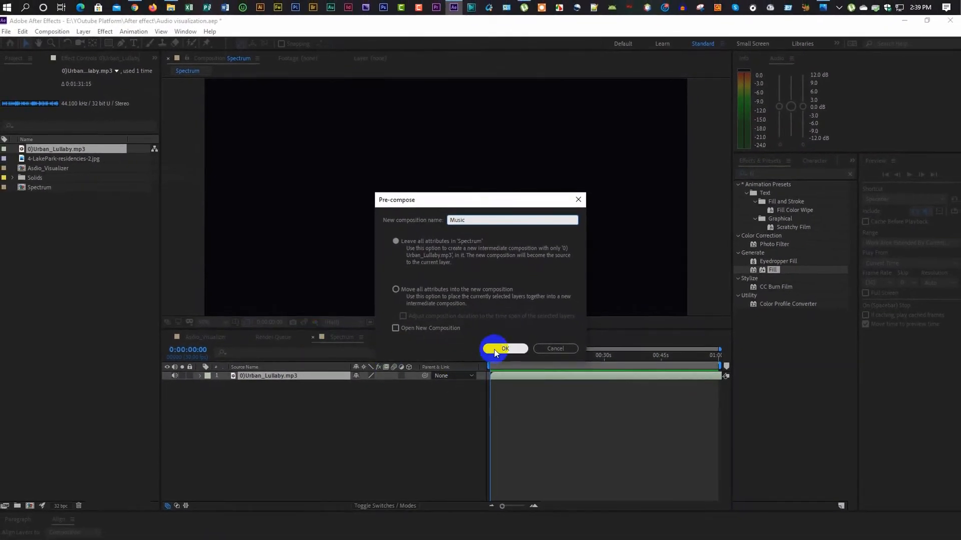
pyautogui.click(494, 350)
# - Create a 1920 x 1080 px solid named Spectrum_1 above the Music layer
pyautogui.rightClick(268, 414)
pyautogui.click(284, 424)
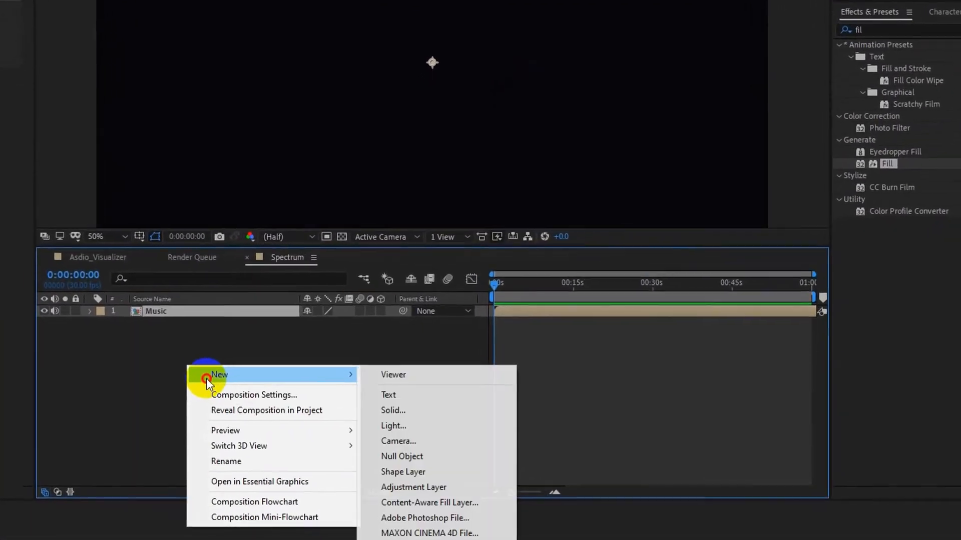
pyautogui.click(403, 410)
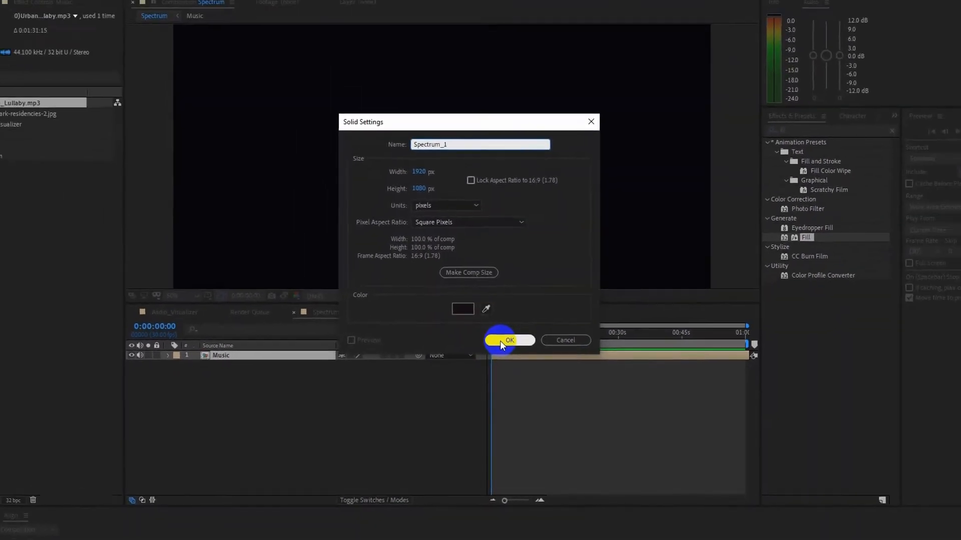
pyautogui.click(502, 340)
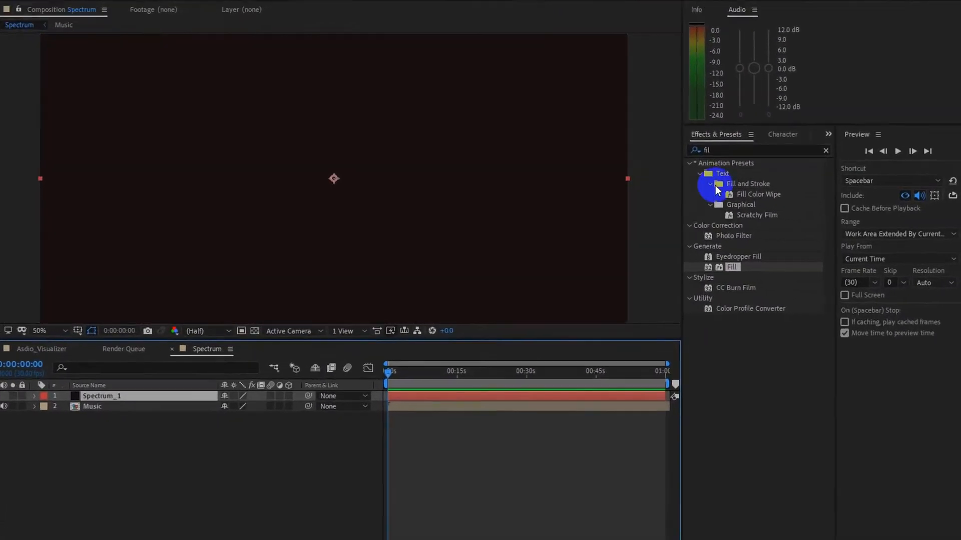
# - Search the effects for "Audi" and apply Audio Spectrum to the Spectrum_1 solid
pyautogui.moveTo(749, 151); pyautogui.dragTo(682, 154)
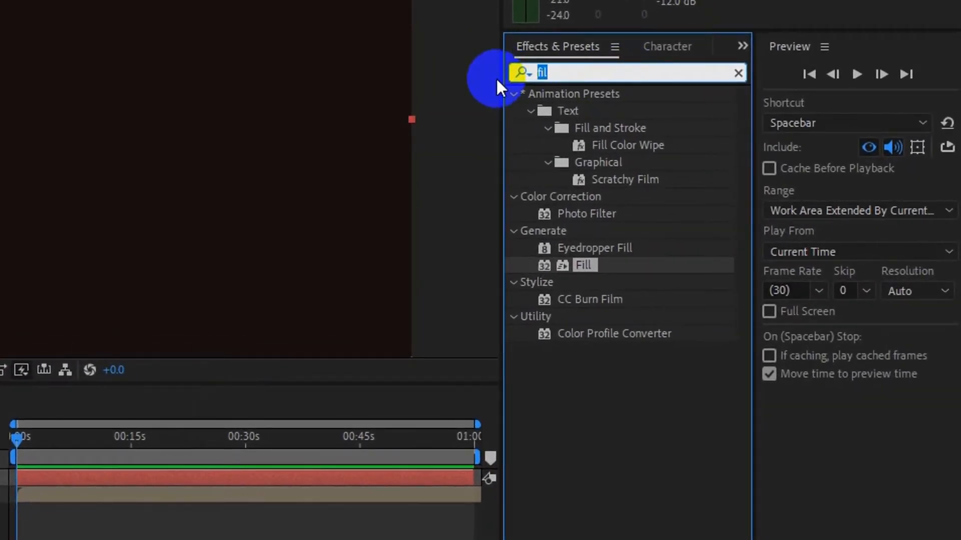
pyautogui.write('Audi')
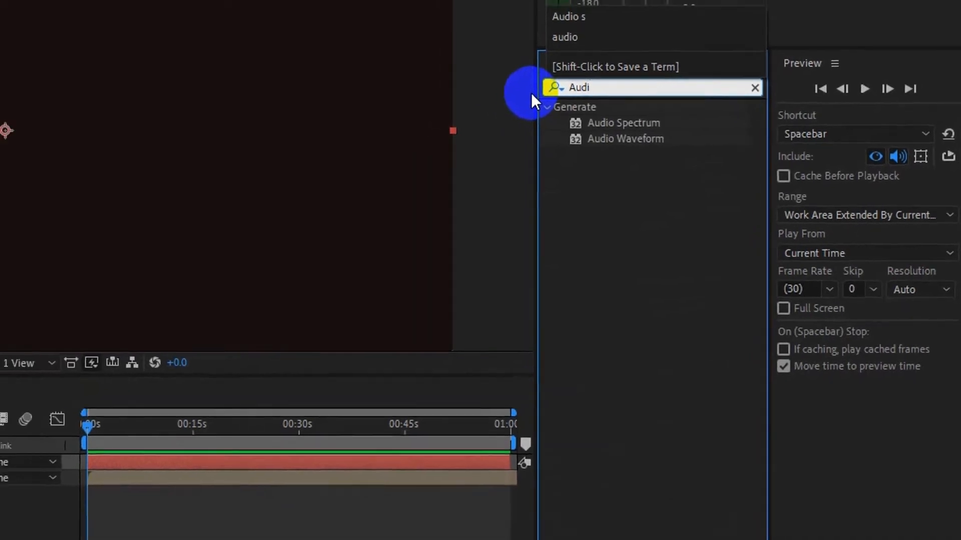
pyautogui.click(635, 124)
pyautogui.moveTo(638, 124); pyautogui.dragTo(292, 371)
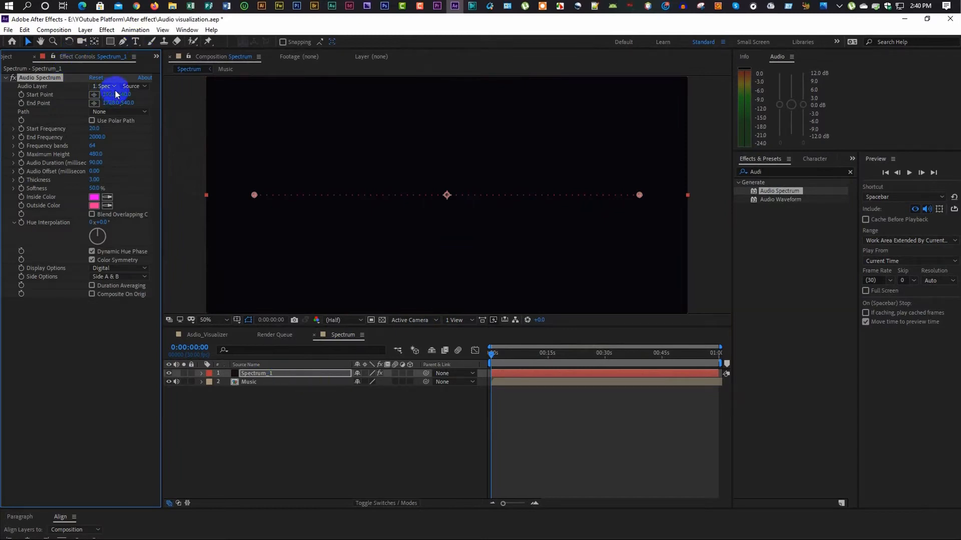
# - Set the Audio Spectrum's audio layer to Music and preview the playback from the start of the composition
pyautogui.click(113, 87)
pyautogui.click(122, 124)
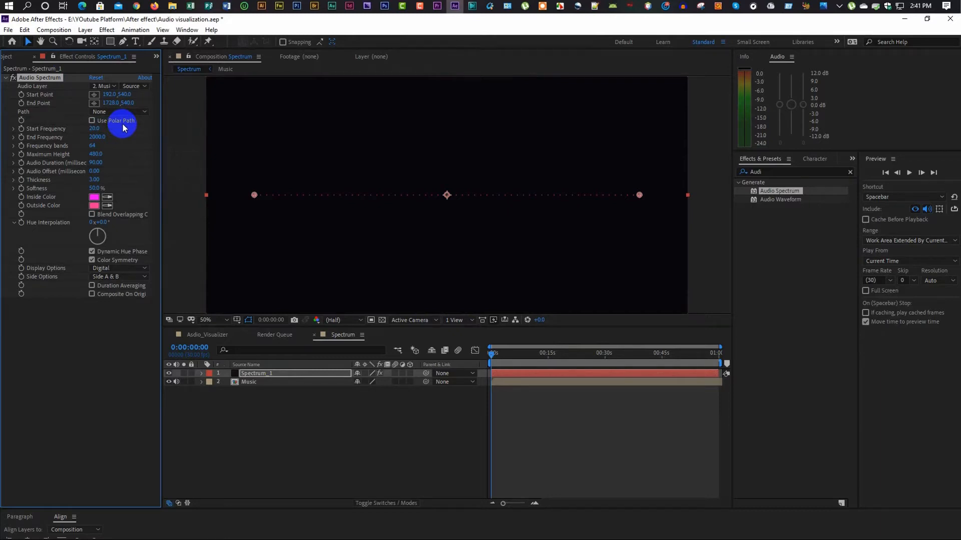
pyautogui.click(909, 173)
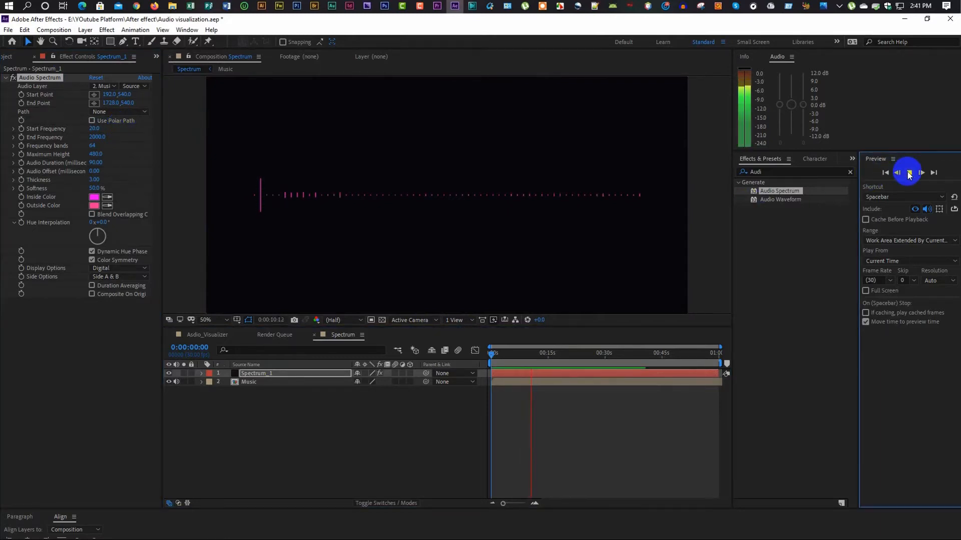
pyautogui.click(909, 173)
pyautogui.moveTo(540, 356); pyautogui.dragTo(378, 458)
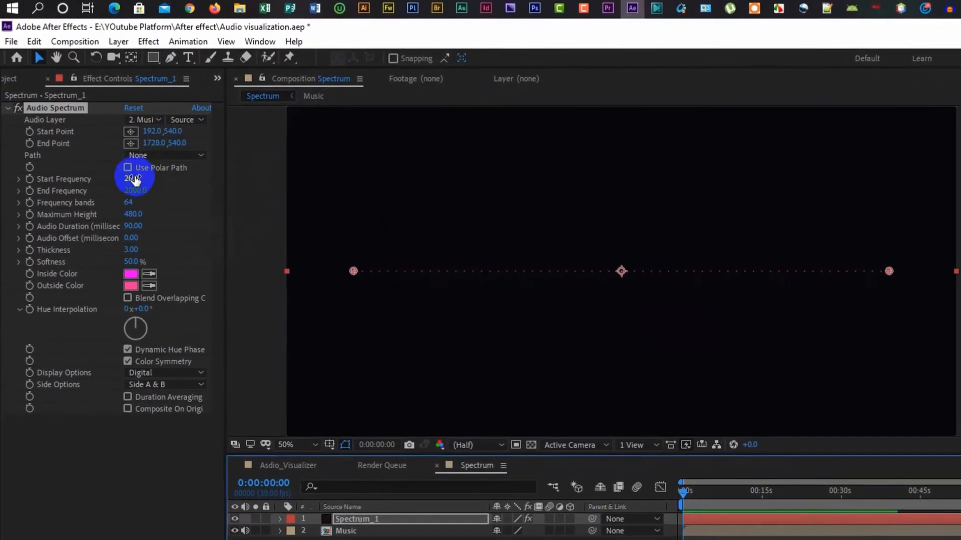
# - Set Audio Spectrum to start frequency 1, end frequency 650, 20 bands, maximum height 750, duration 20, offset 200, softness 0% and Side A
pyautogui.moveTo(131, 181)
pyautogui.mouseDown()
pyautogui.moveTo(189, 181)
pyautogui.moveTo(113, 185)
pyautogui.mouseUp()
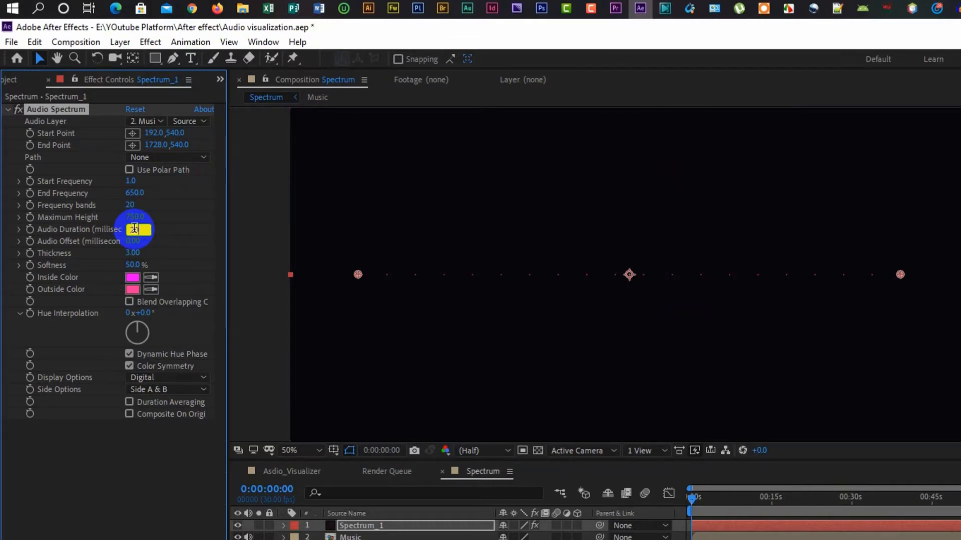
pyautogui.press('Return')
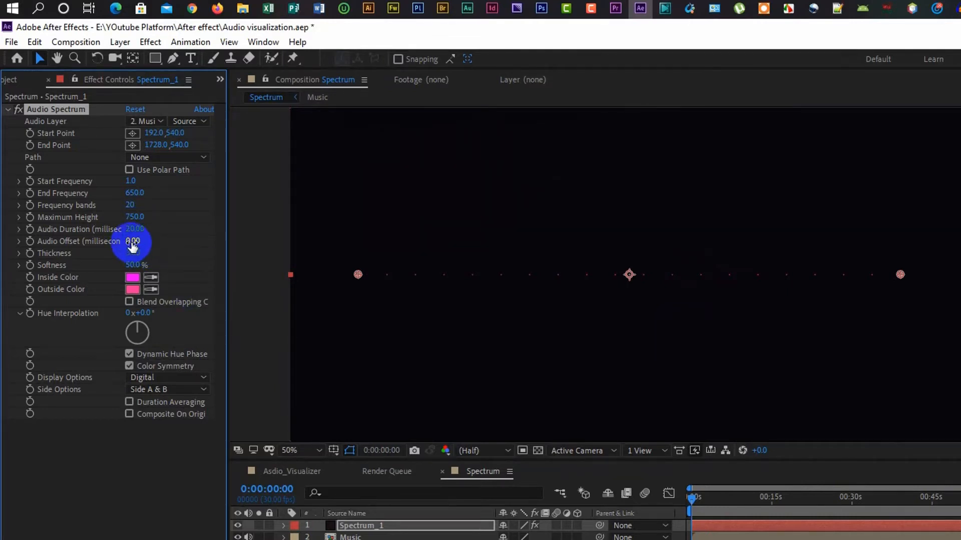
pyautogui.moveTo(131, 243); pyautogui.dragTo(13, 281)
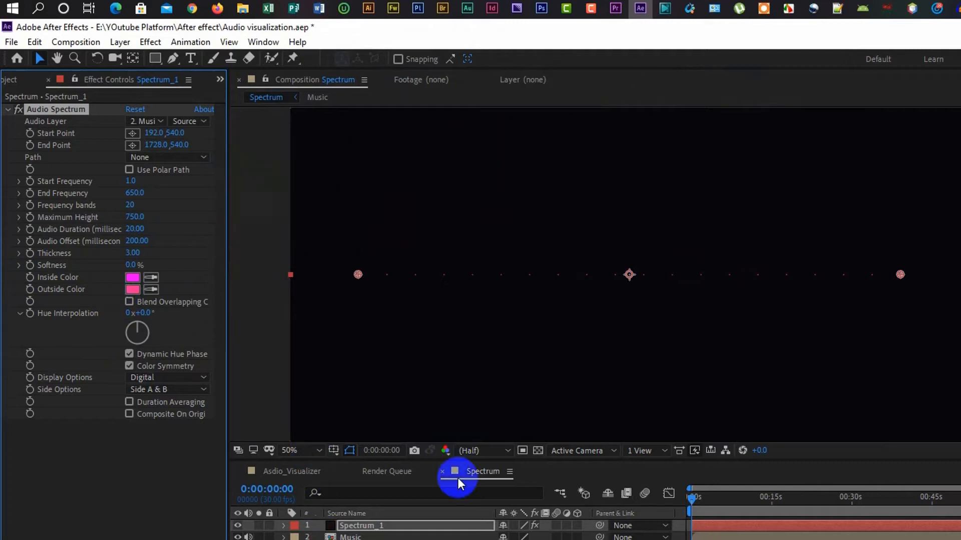
pyautogui.click(166, 388)
pyautogui.click(167, 403)
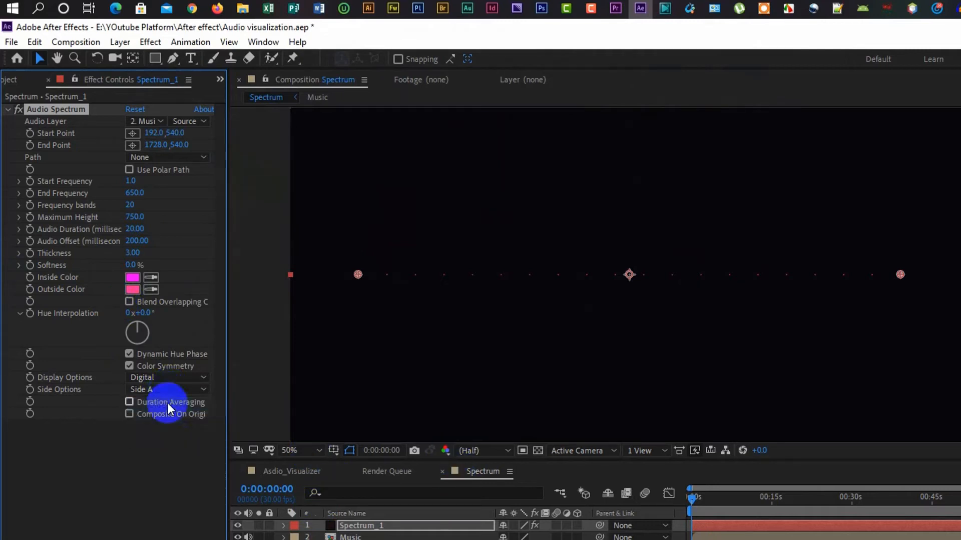
# - Place the spectrum's start point at about 20, 1010 and its end point at about 764, 1010, and move the playhead to 0:00:00:28
pyautogui.click(132, 133)
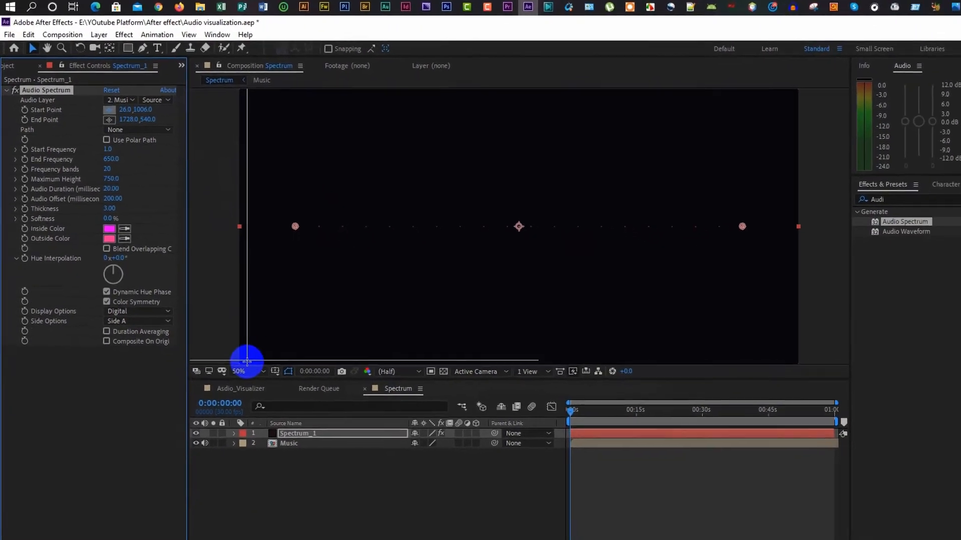
pyautogui.click(224, 331)
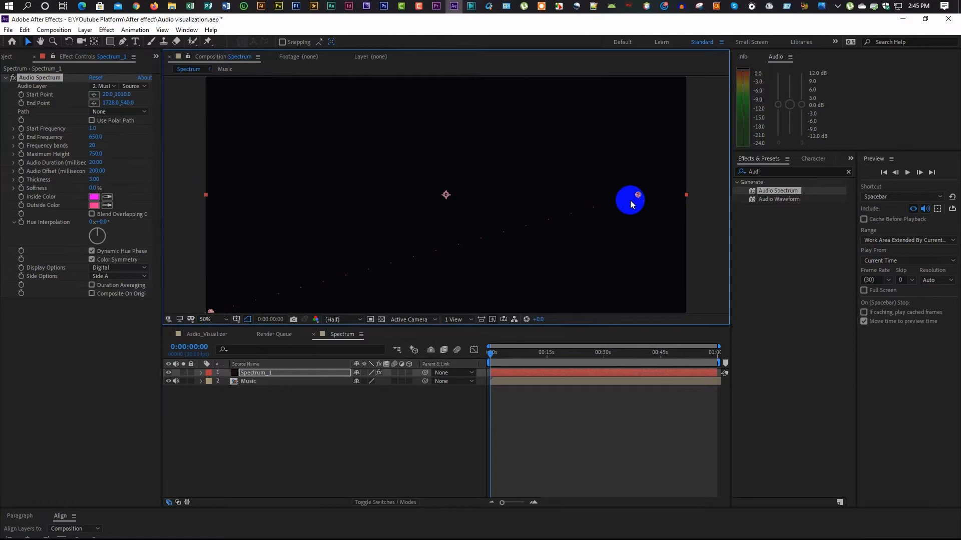
pyautogui.moveTo(638, 197); pyautogui.dragTo(420, 307)
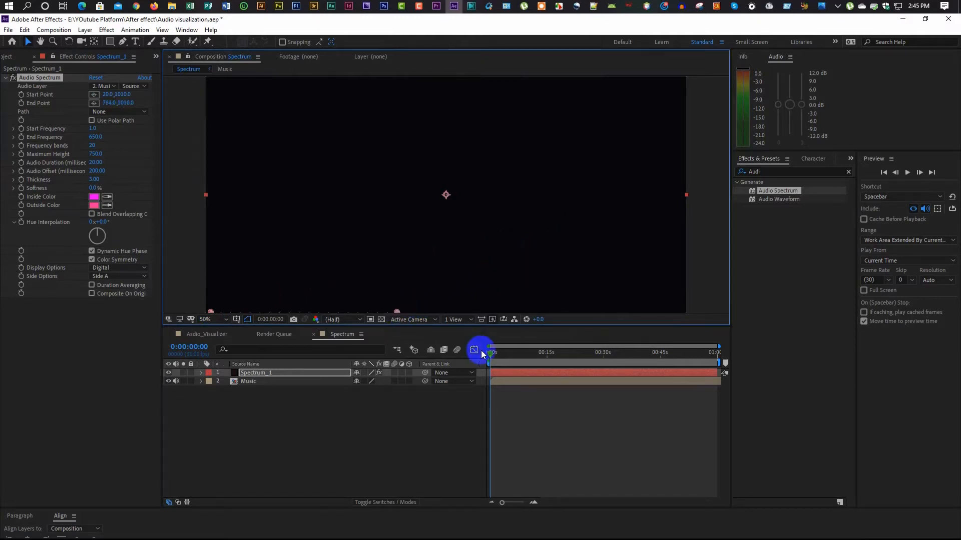
pyautogui.moveTo(489, 353); pyautogui.dragTo(493, 356)
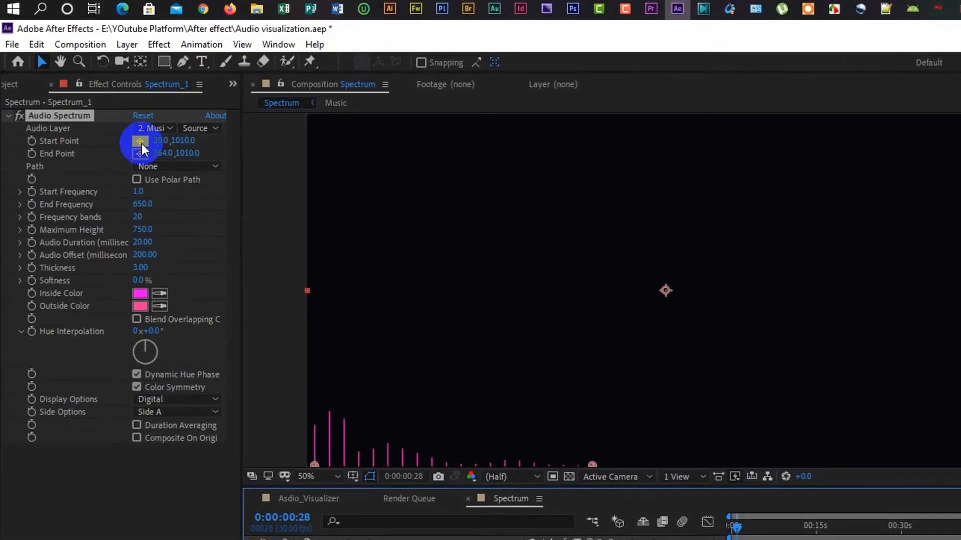
# - Set the Audio Spectrum's start point to 0, 1009 and collapse the effect's settings
pyautogui.click(158, 145)
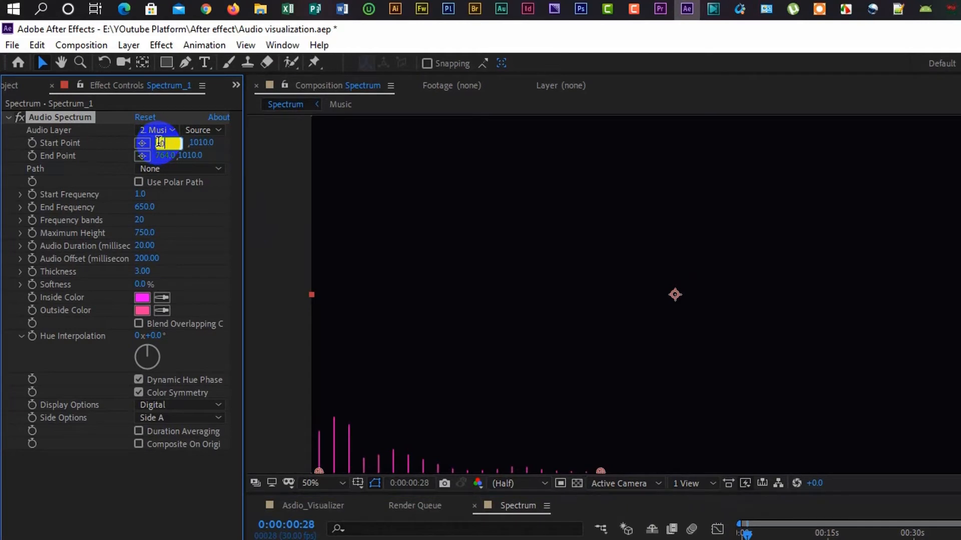
pyautogui.write('0')
pyautogui.click(200, 144)
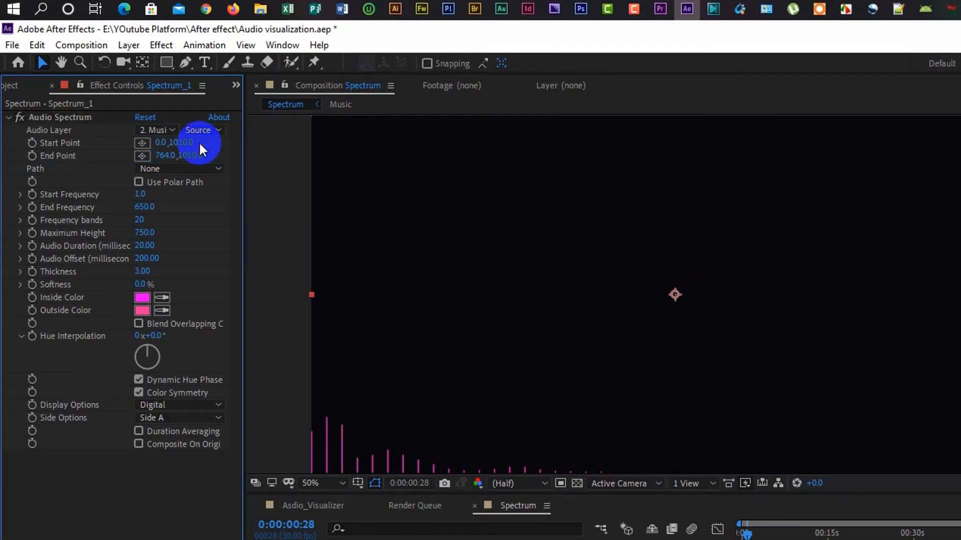
pyautogui.moveTo(183, 144)
pyautogui.mouseDown()
pyautogui.moveTo(191, 144)
pyautogui.moveTo(176, 146)
pyautogui.mouseUp()
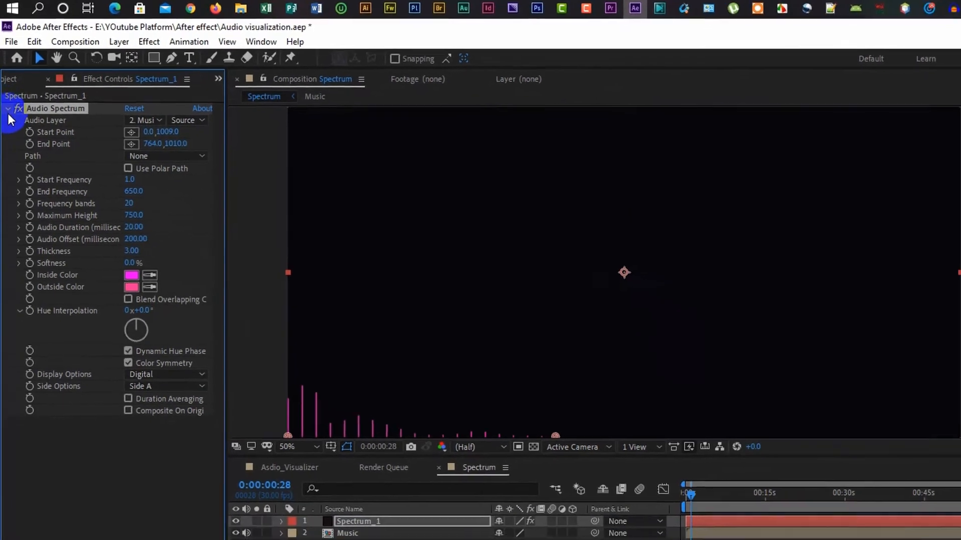
pyautogui.click(8, 108)
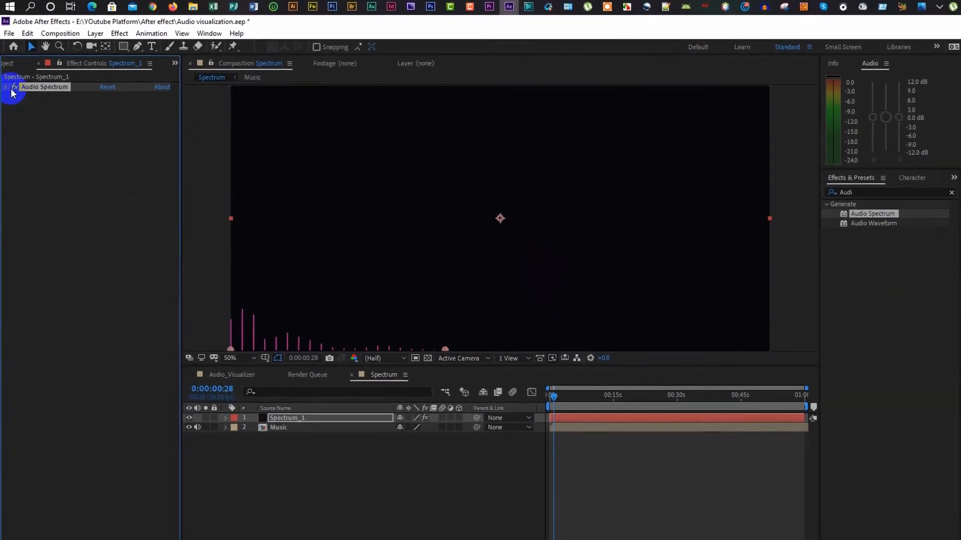
# - Search the effects for "min" and apply Minimax to the Spectrum_1 layer
pyautogui.click(275, 374)
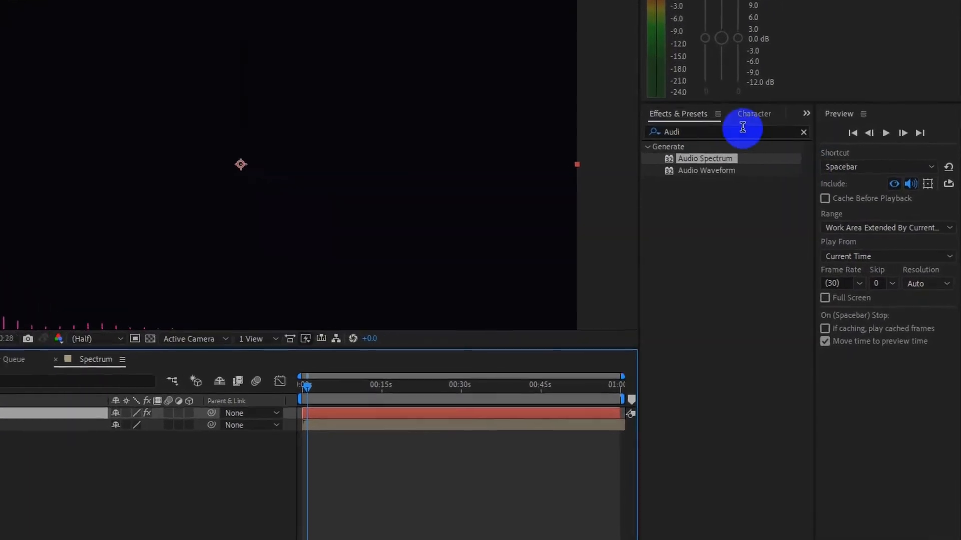
pyautogui.click(688, 131)
pyautogui.press('BackSpace')
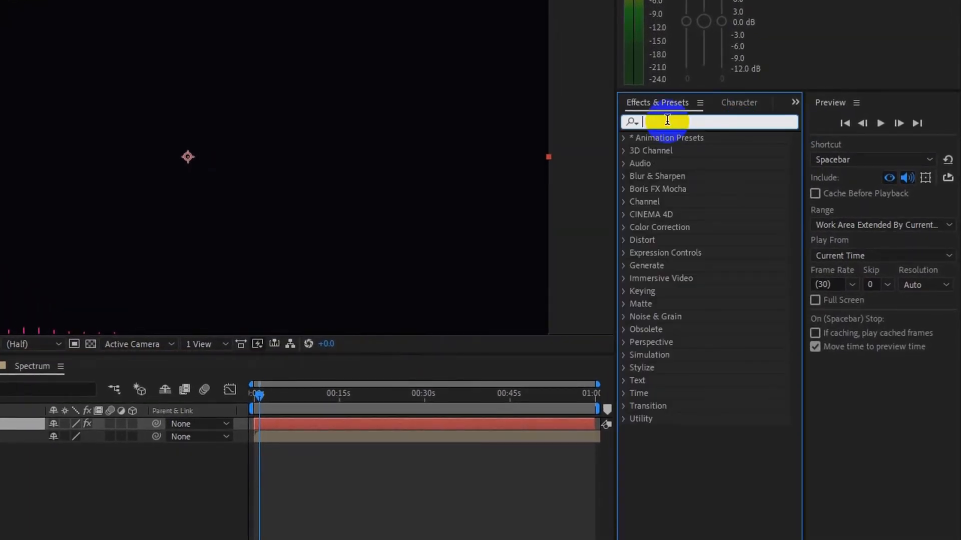
pyautogui.write('min')
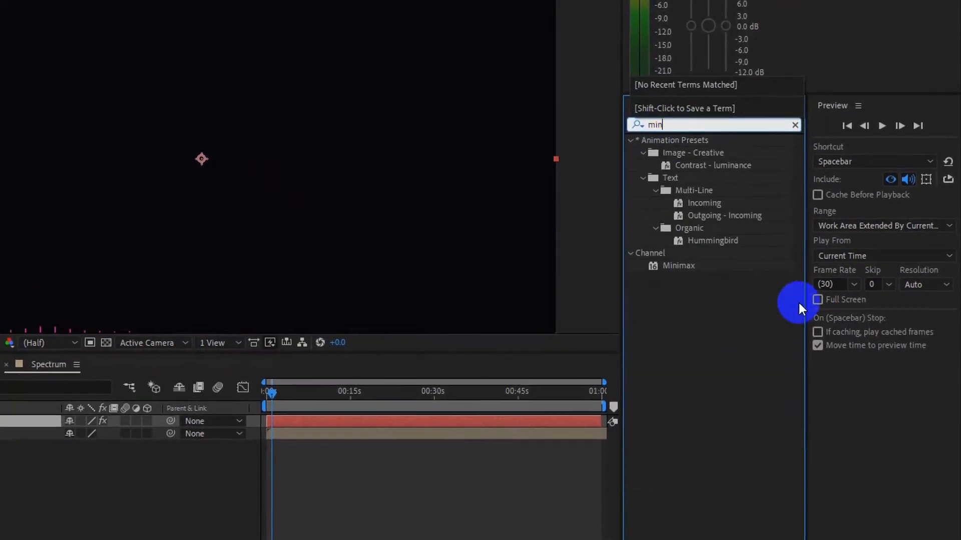
pyautogui.moveTo(683, 268); pyautogui.dragTo(377, 324)
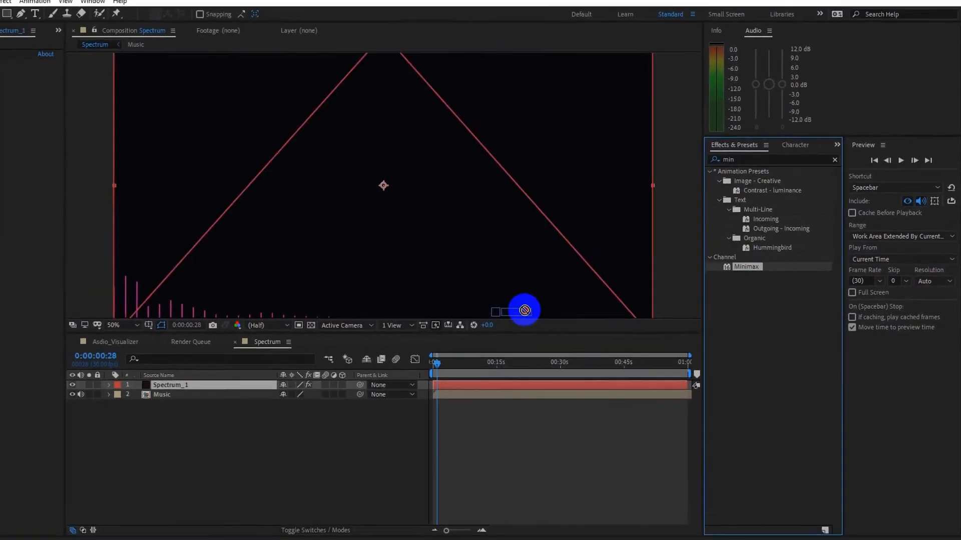
pyautogui.moveTo(525, 310); pyautogui.dragTo(281, 385)
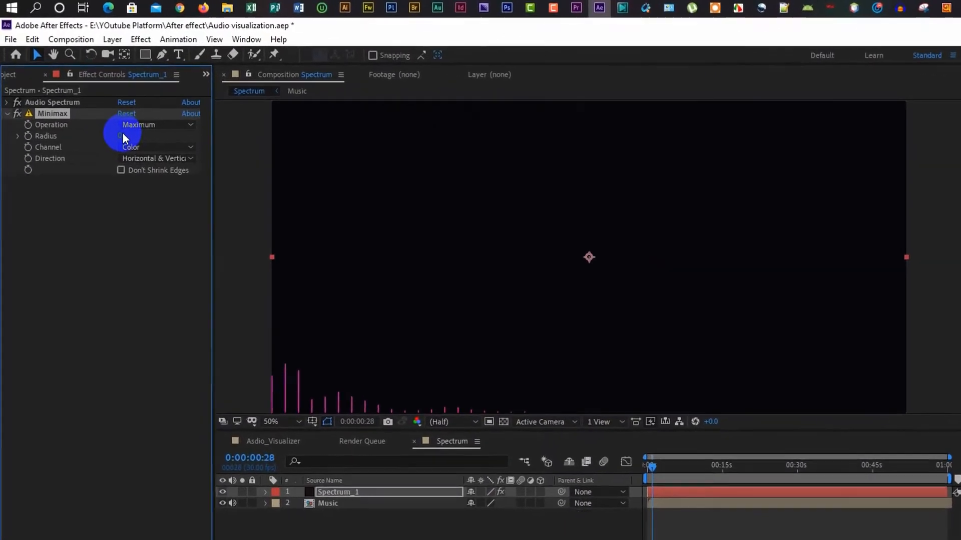
# - Set Minimax to radius 10, channel Alpha and Color, and direction Just Horizontal
pyautogui.click(103, 116)
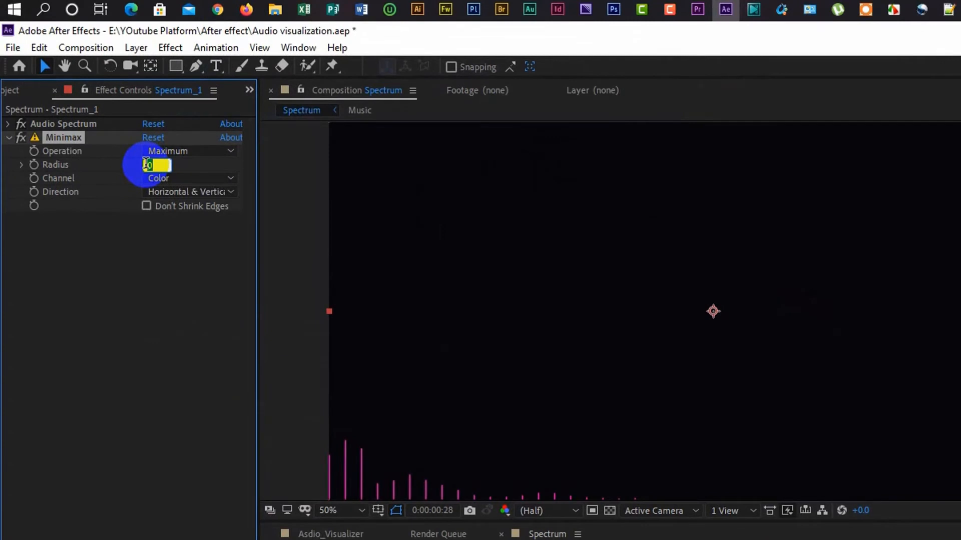
pyautogui.click(195, 179)
pyautogui.click(208, 211)
pyautogui.click(203, 193)
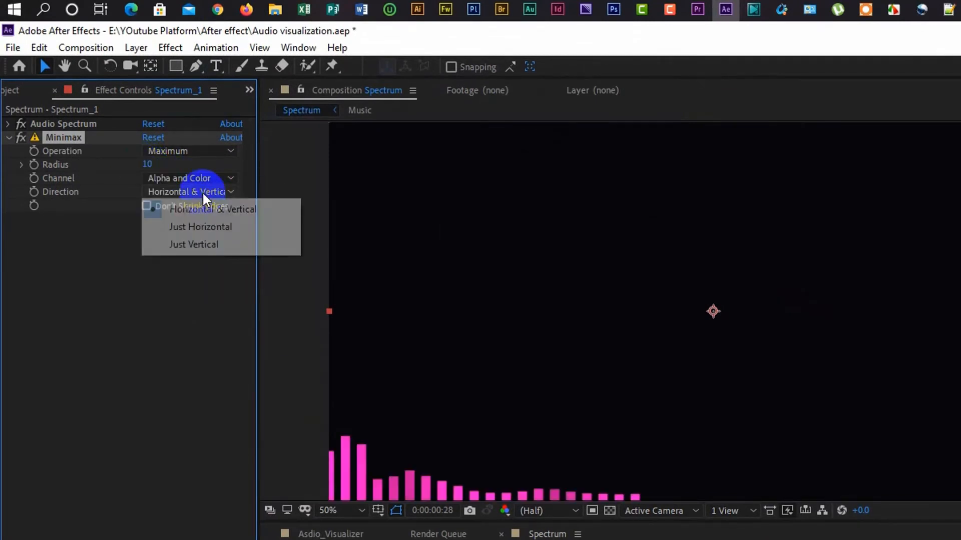
pyautogui.click(214, 225)
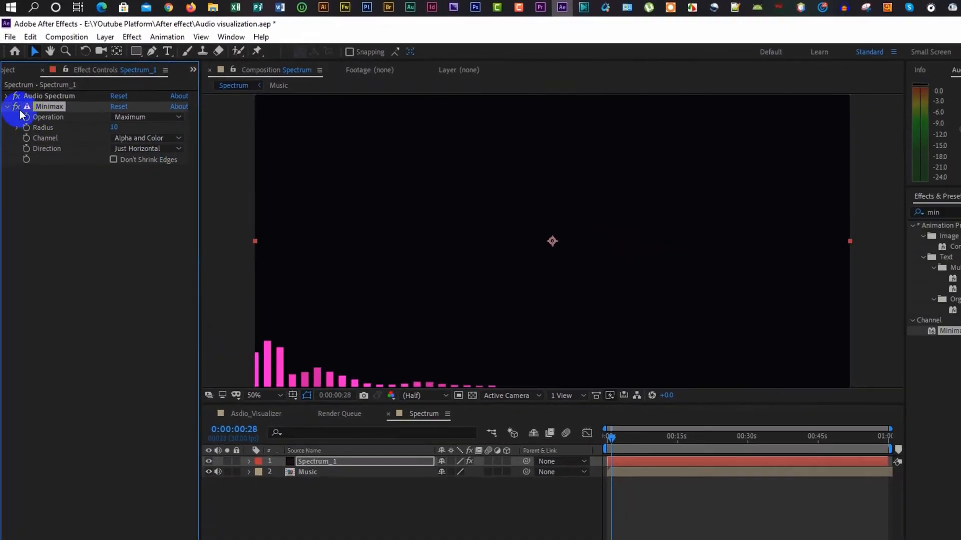
# - Collapse the Minimax settings and enlarge the composition viewing area to show the whole frame down to its lower edge
pyautogui.moveTo(367, 257)
pyautogui.mouseDown()
pyautogui.moveTo(384, 228)
pyautogui.moveTo(364, 231)
pyautogui.moveTo(365, 272)
pyautogui.mouseUp()
pyautogui.moveTo(570, 326); pyautogui.dragTo(570, 364)
pyautogui.moveTo(228, 315); pyautogui.dragTo(226, 315)
pyautogui.moveTo(210, 330)
pyautogui.mouseDown()
pyautogui.moveTo(217, 315)
pyautogui.moveTo(213, 345)
pyautogui.mouseUp()
pyautogui.moveTo(399, 331); pyautogui.dragTo(401, 346)
pyautogui.moveTo(210, 345); pyautogui.dragTo(211, 347)
pyautogui.moveTo(211, 346); pyautogui.dragTo(212, 349)
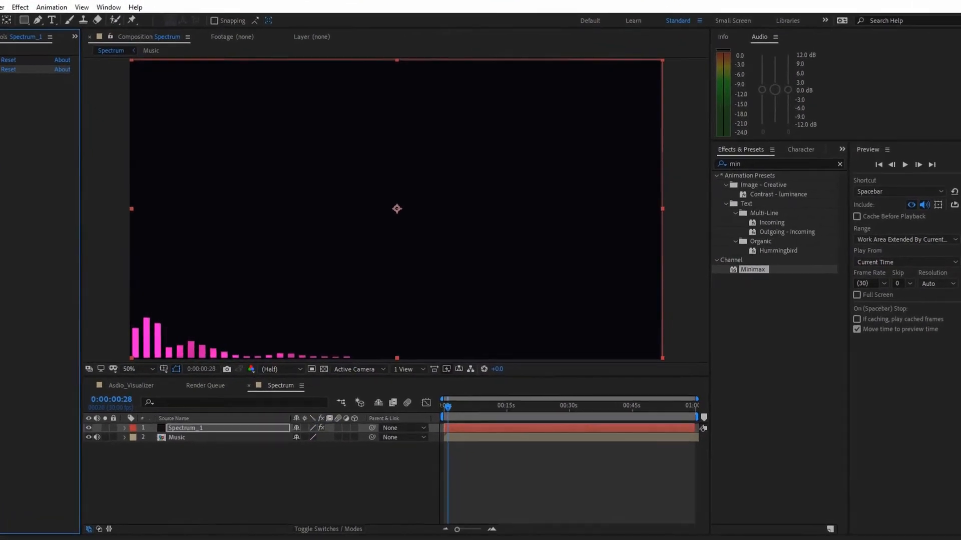
# - Search the effects for "ven" and apply the Venetian Blinds transition effect to Spectrum_1
pyautogui.click(671, 125)
pyautogui.press('BackSpace')
pyautogui.write('ven')
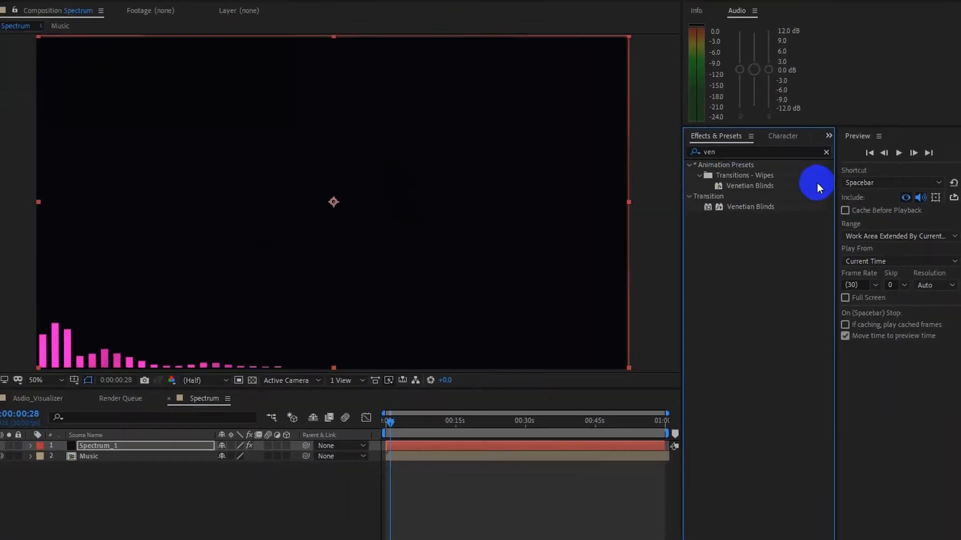
pyautogui.moveTo(758, 206); pyautogui.dragTo(185, 423)
pyautogui.moveTo(328, 396); pyautogui.dragTo(296, 413)
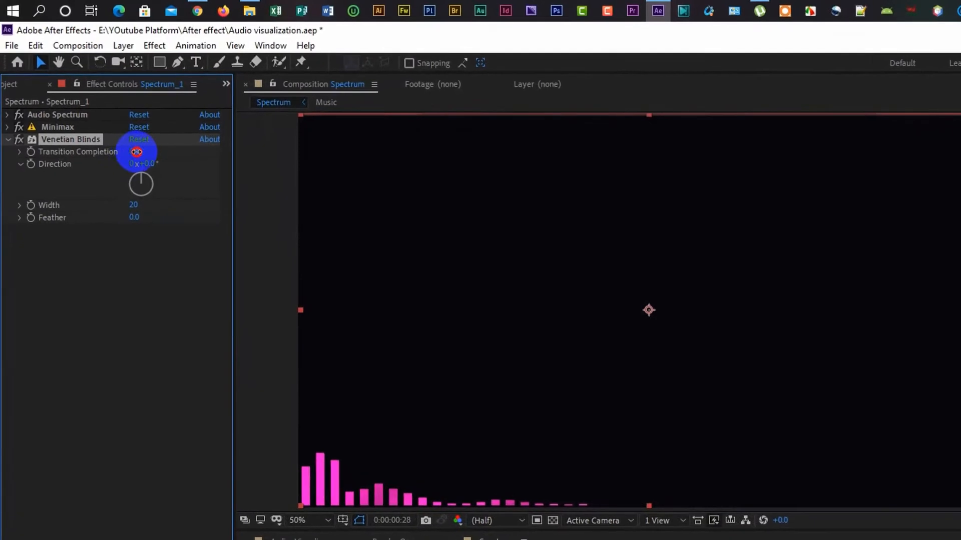
# - Set Venetian Blinds to 30% transition completion, 90° direction and width 30, preview the bars from the start, and collapse the effect's settings
pyautogui.moveTo(92, 104); pyautogui.dragTo(102, 105)
pyautogui.moveTo(165, 170); pyautogui.dragTo(171, 171)
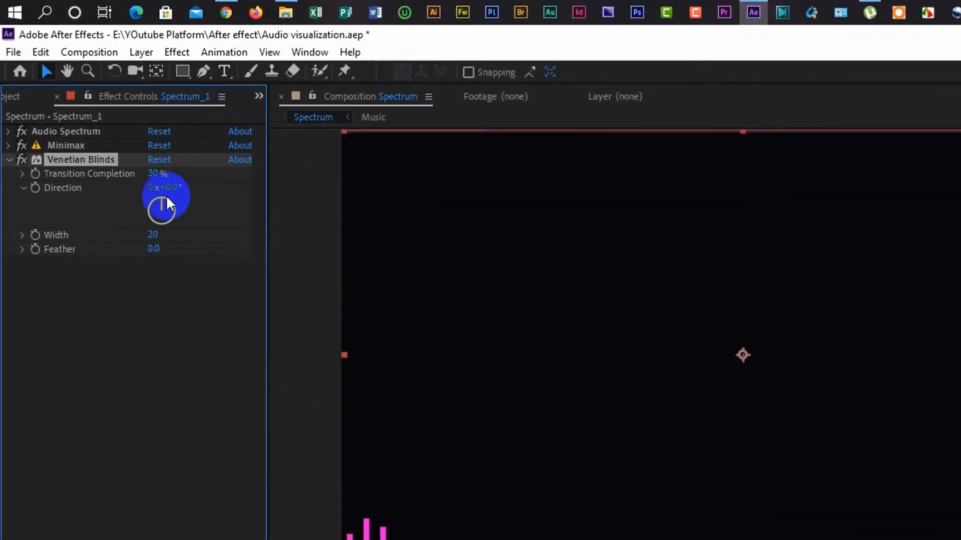
pyautogui.moveTo(165, 200); pyautogui.dragTo(178, 210)
pyautogui.click(172, 187)
pyautogui.write('90')
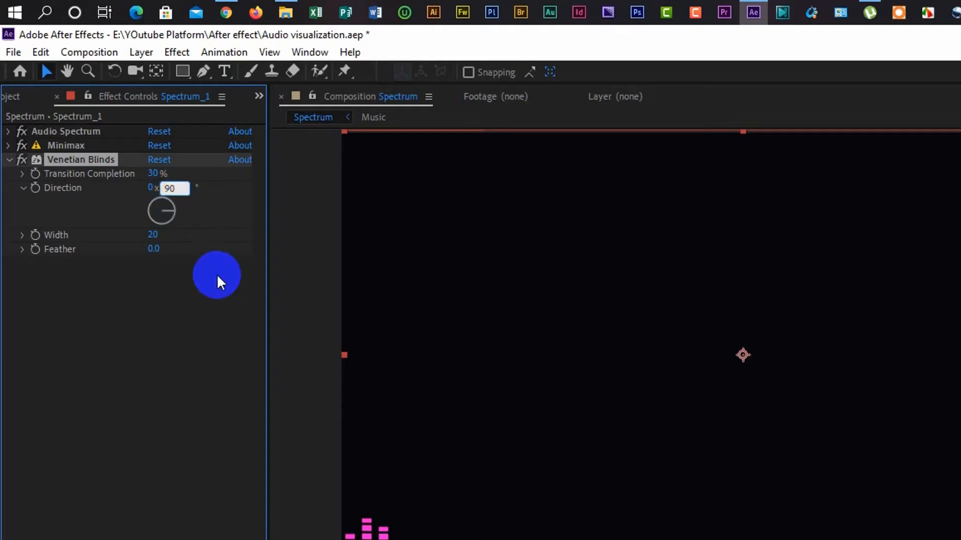
pyautogui.click(218, 276)
pyautogui.moveTo(156, 240); pyautogui.dragTo(161, 235)
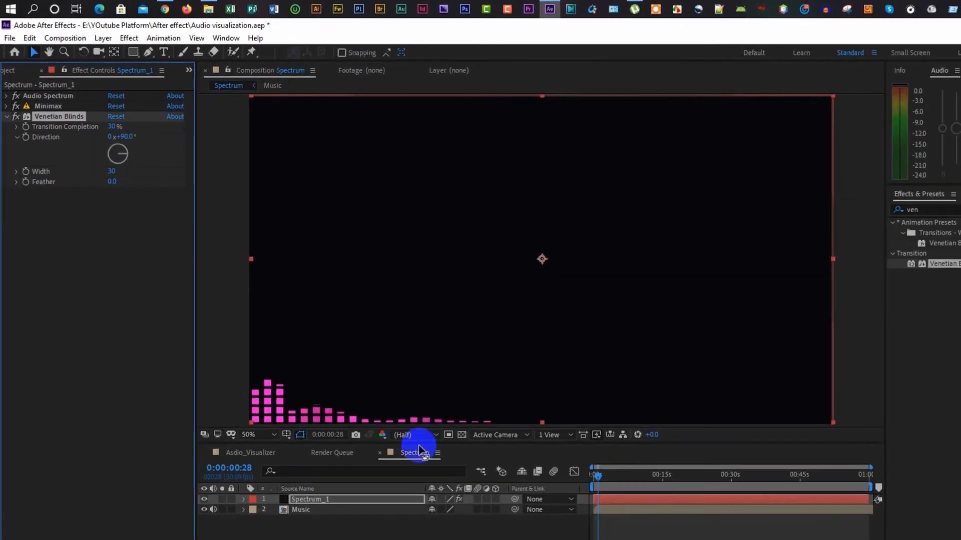
pyautogui.click(598, 476)
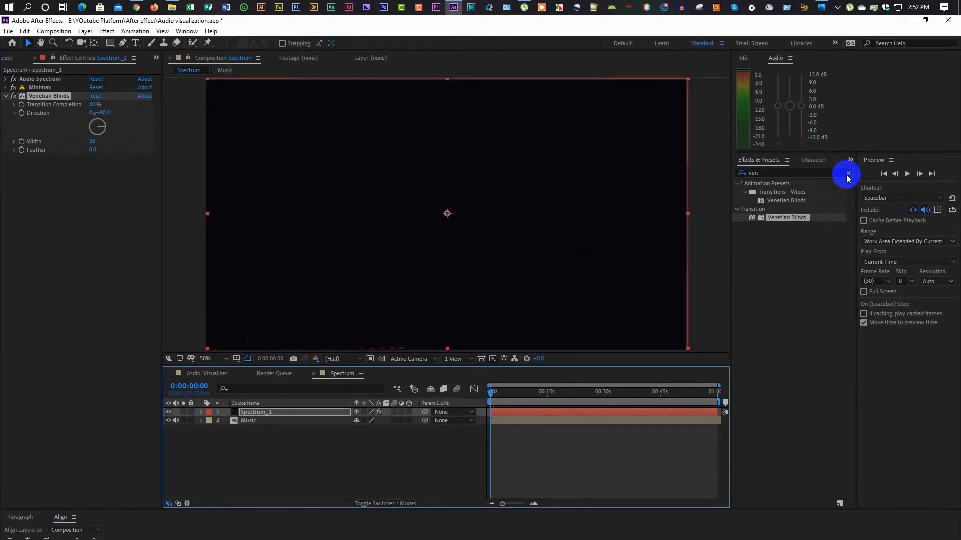
pyautogui.click(907, 174)
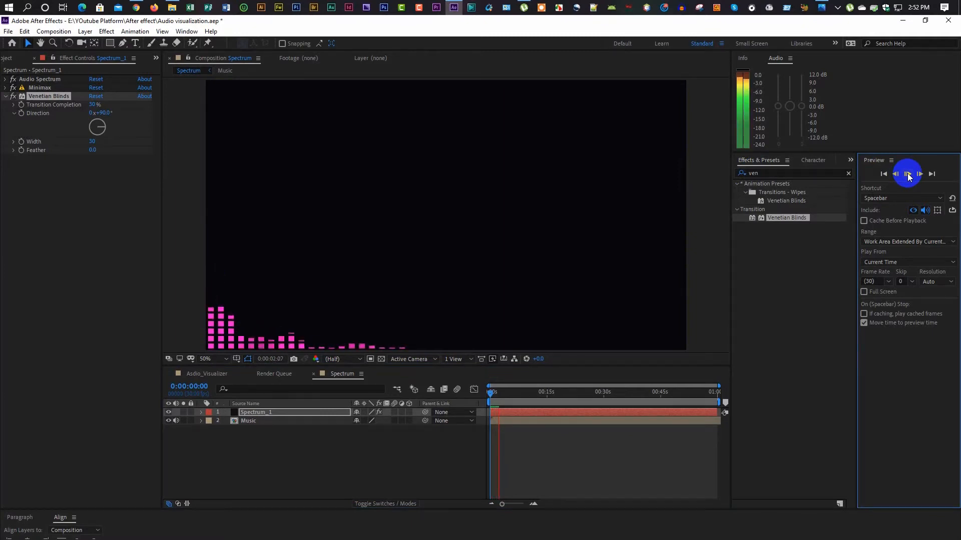
pyautogui.click(493, 392)
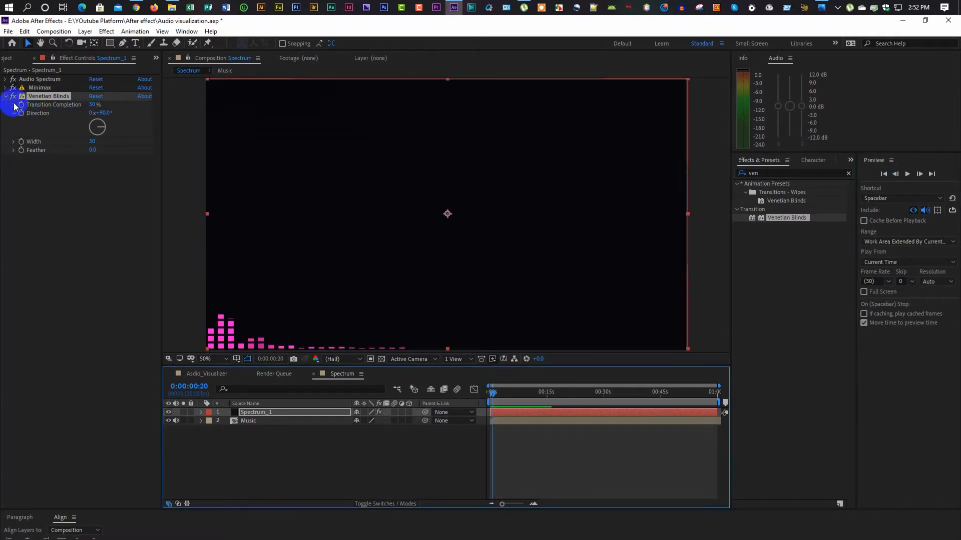
pyautogui.click(6, 97)
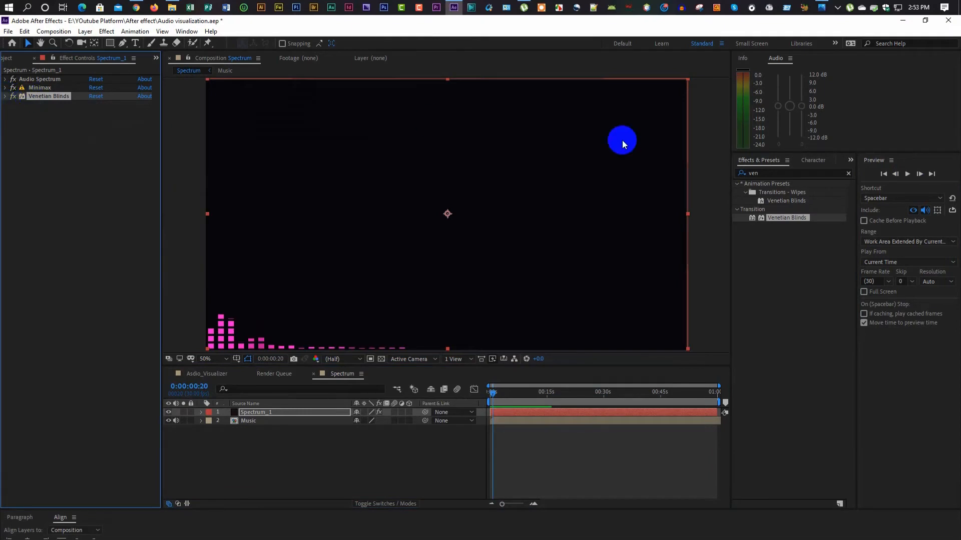
# - Search the effects for "fil" and apply the Fill generate effect to the Spectrum_1 layer
pyautogui.click(848, 173)
pyautogui.click(799, 173)
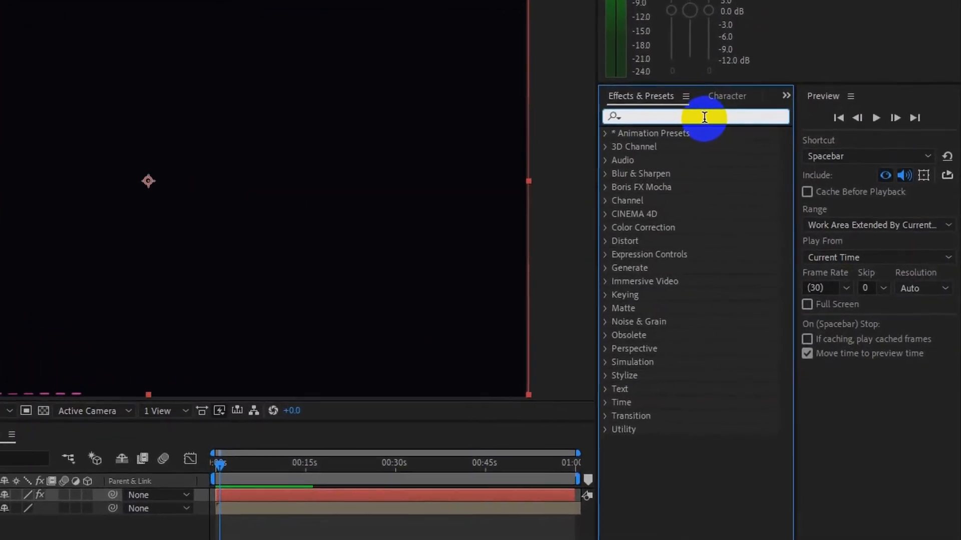
pyautogui.write('fil')
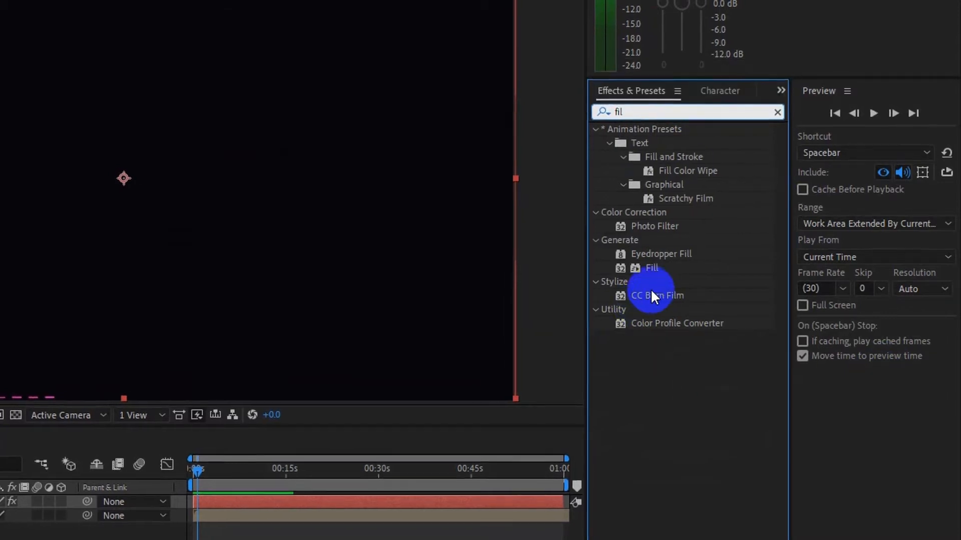
pyautogui.click(651, 268)
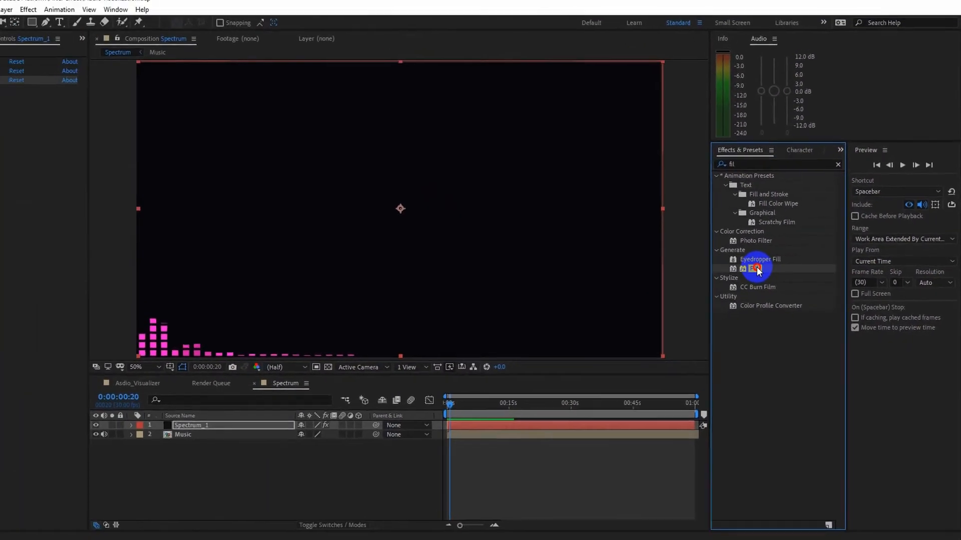
pyautogui.moveTo(756, 270); pyautogui.dragTo(214, 424)
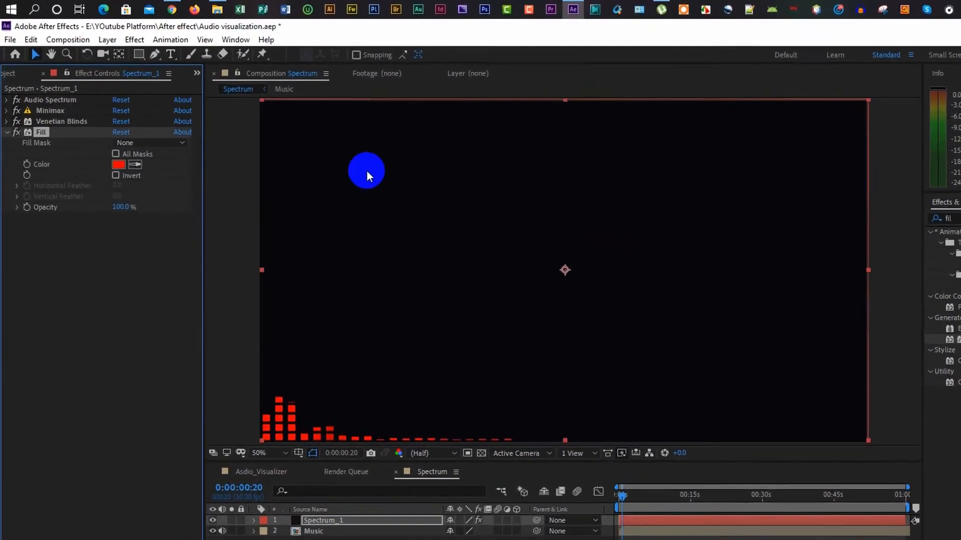
# - Set the Fill colour to white, FFFFFF
pyautogui.click(117, 165)
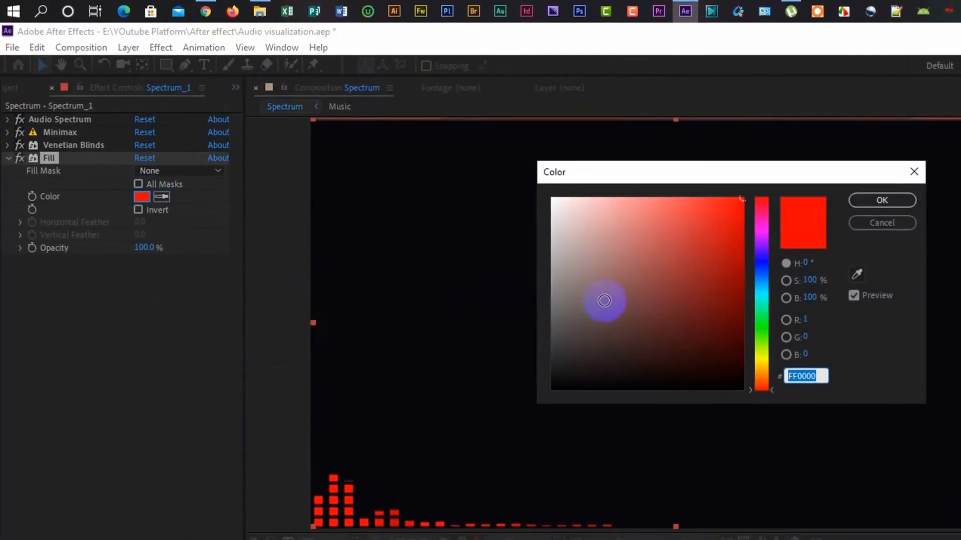
pyautogui.write('FFFFFF')
pyautogui.click(883, 200)
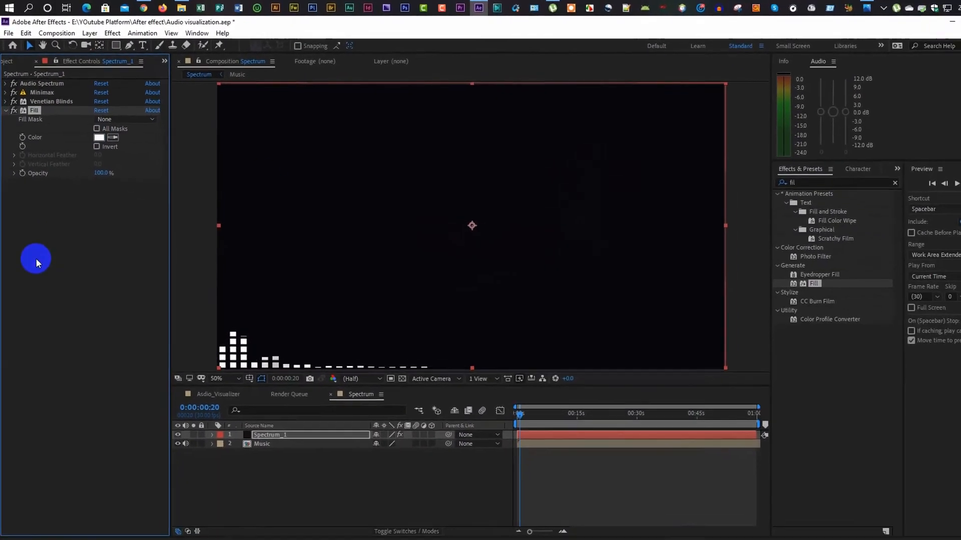
# - Duplicate Spectrum_1 and place the copy's Audio Spectrum start point at about 778, 1078 and end point at about 1406, 1076
pyautogui.click(265, 413)
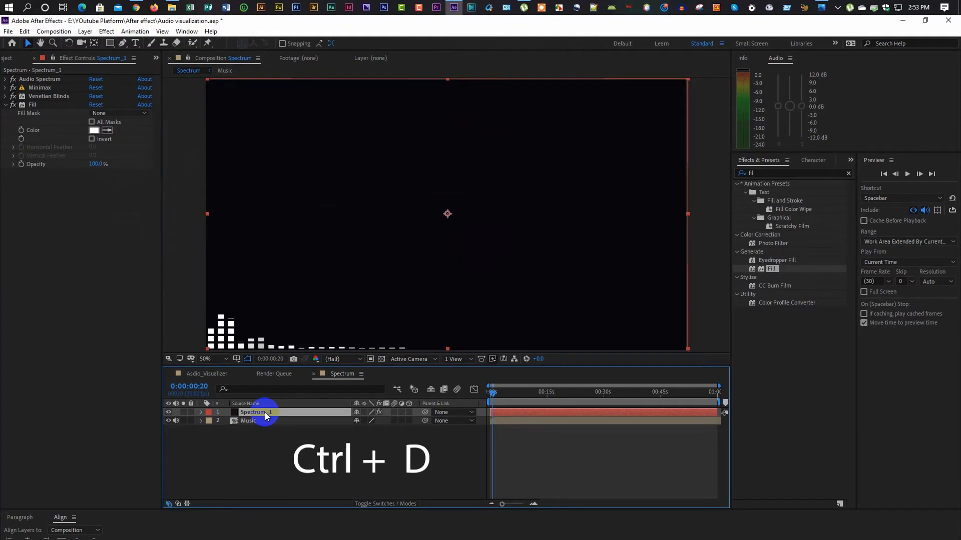
pyautogui.hotkey('ctrl', 'd')
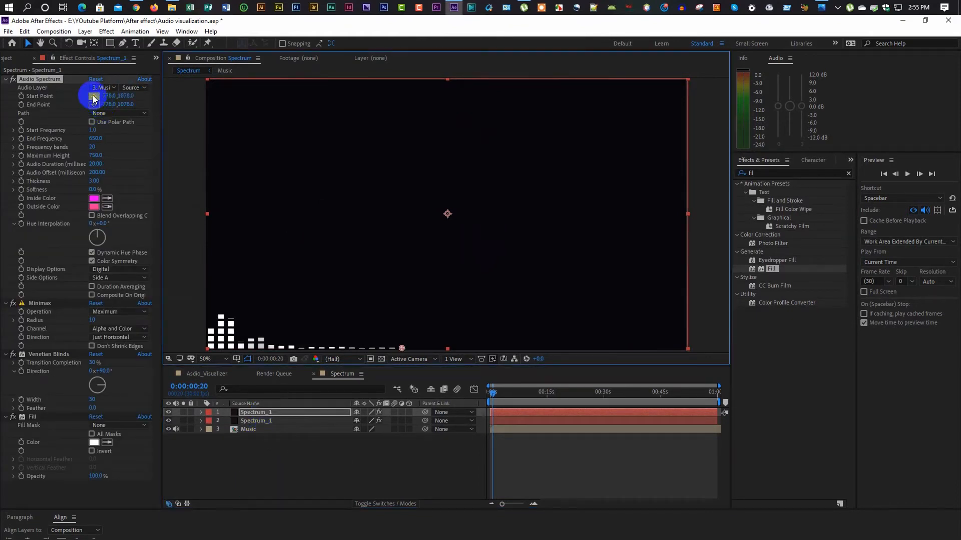
pyautogui.click(94, 99)
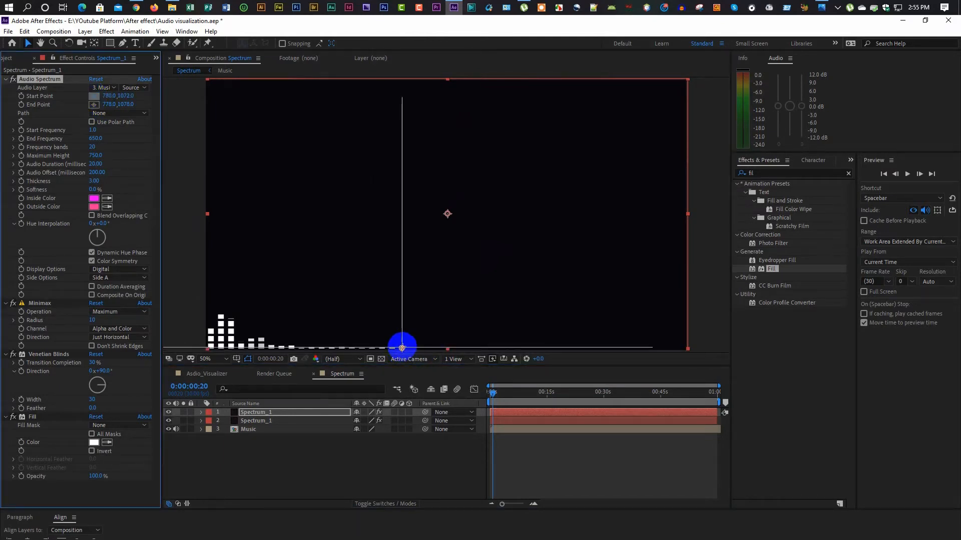
pyautogui.click(402, 348)
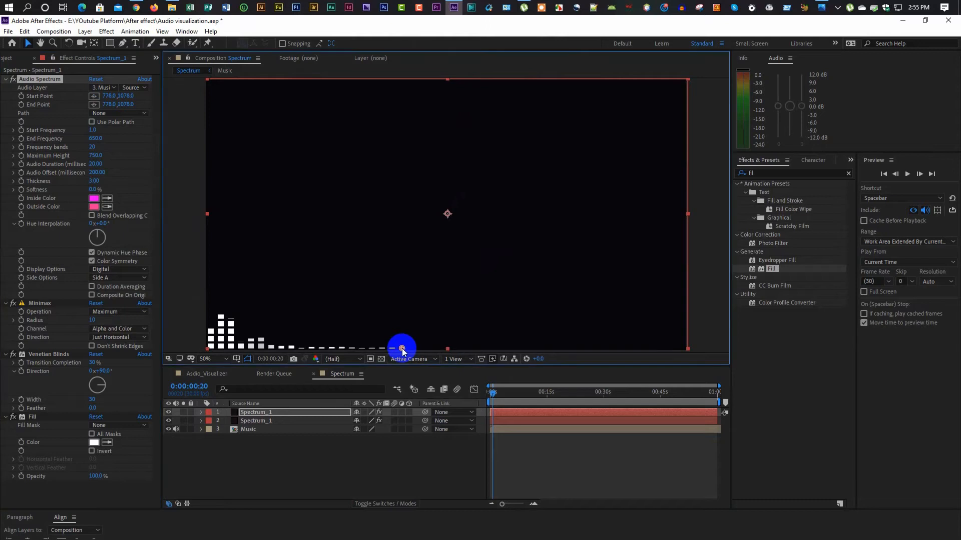
pyautogui.click(94, 105)
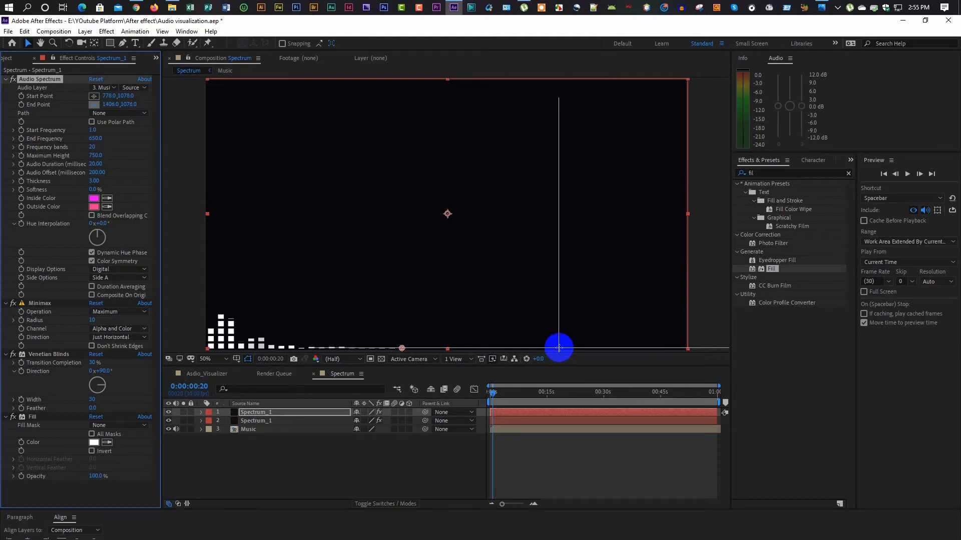
pyautogui.click(559, 347)
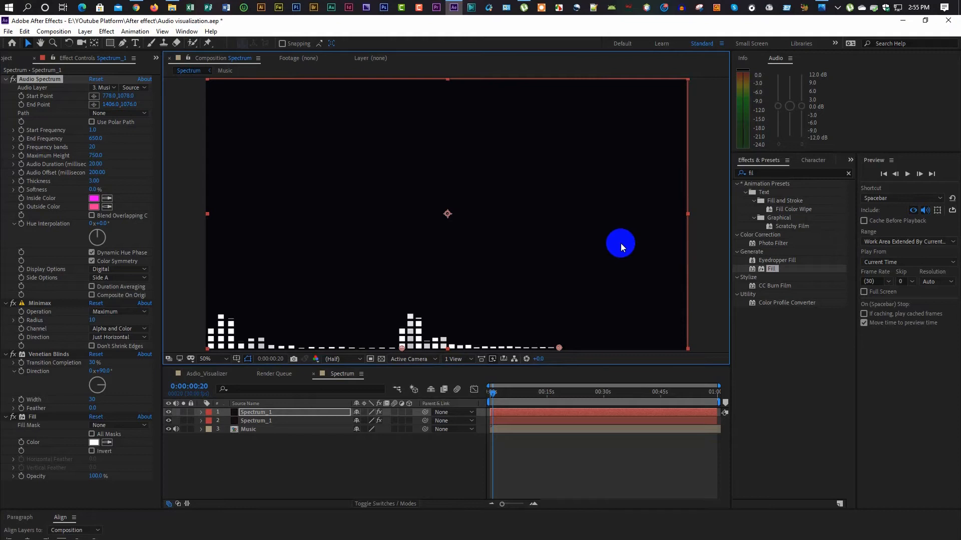
# - Duplicate the topmost Spectrum_1 layer once more for a third group of bars
pyautogui.click(256, 414)
pyautogui.hotkey('ctrl', 'd')
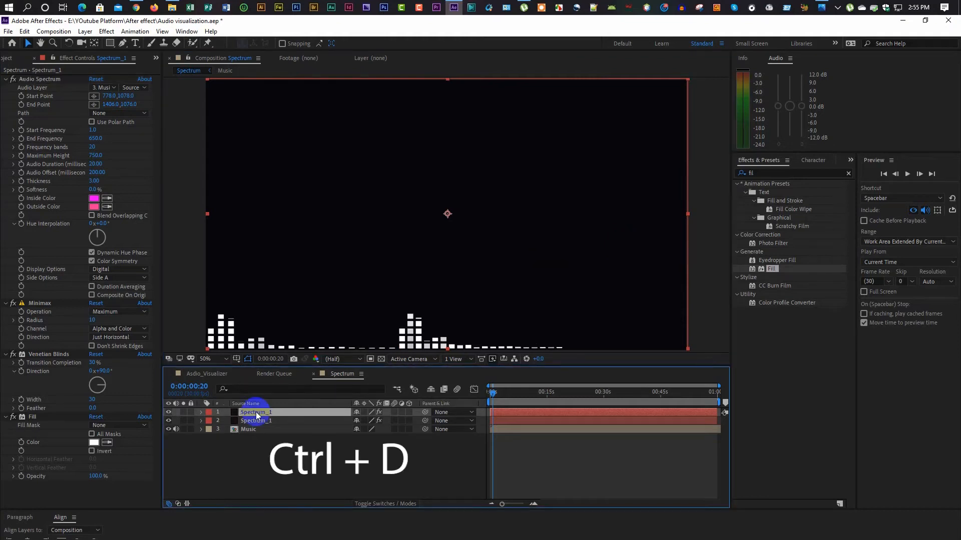
pyautogui.hotkey('ctrl', 'd')
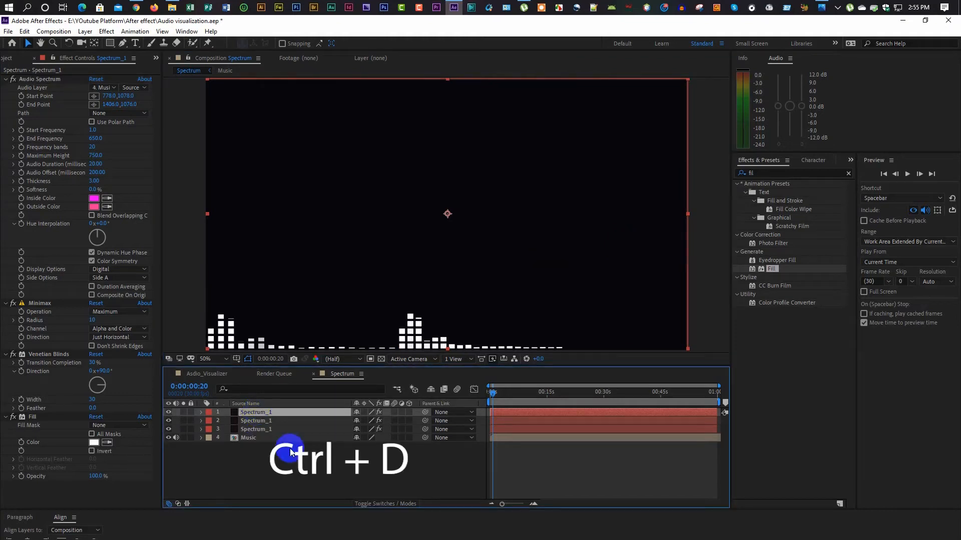
pyautogui.click(467, 285)
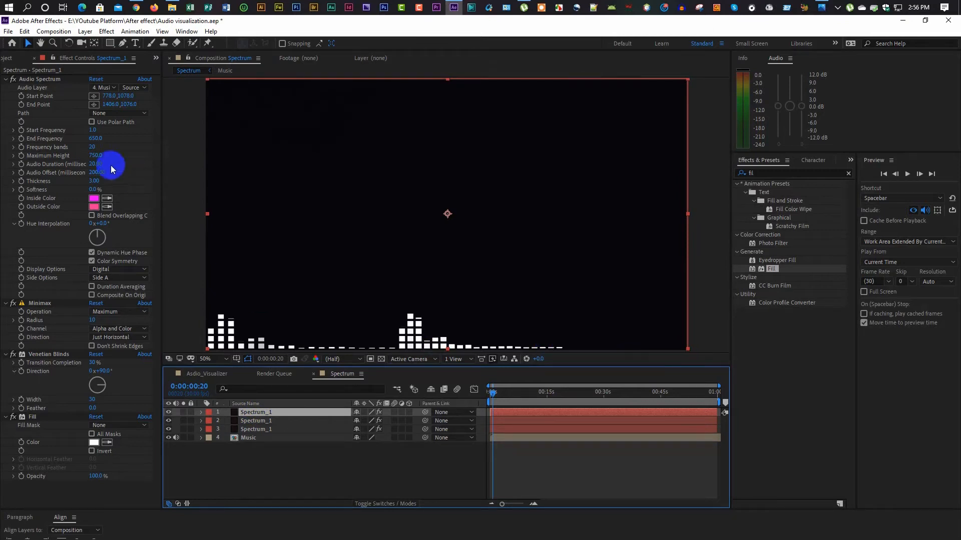
# - Place the third spectrum's start point at about 1406, 1078 and end point at about 1906, 1076, and preview the bars
pyautogui.click(93, 98)
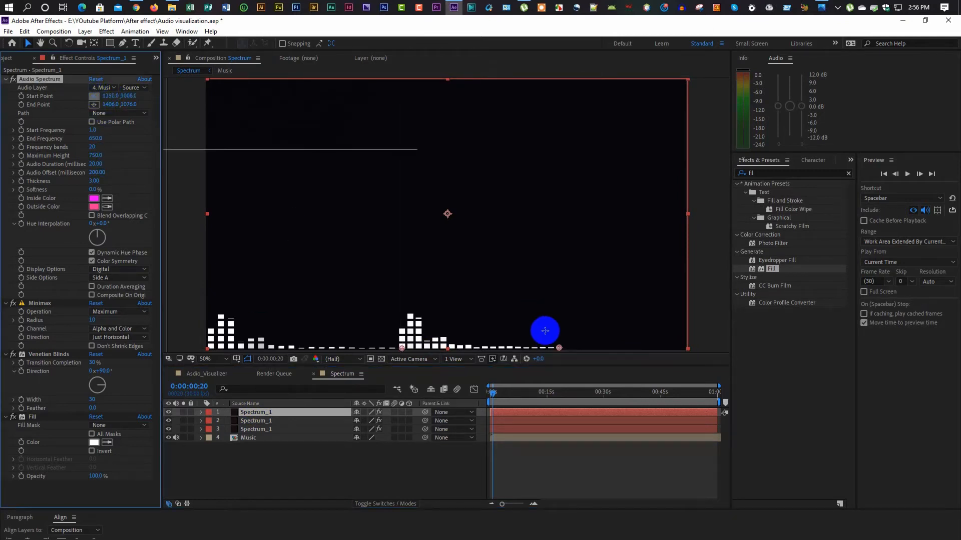
pyautogui.click(559, 348)
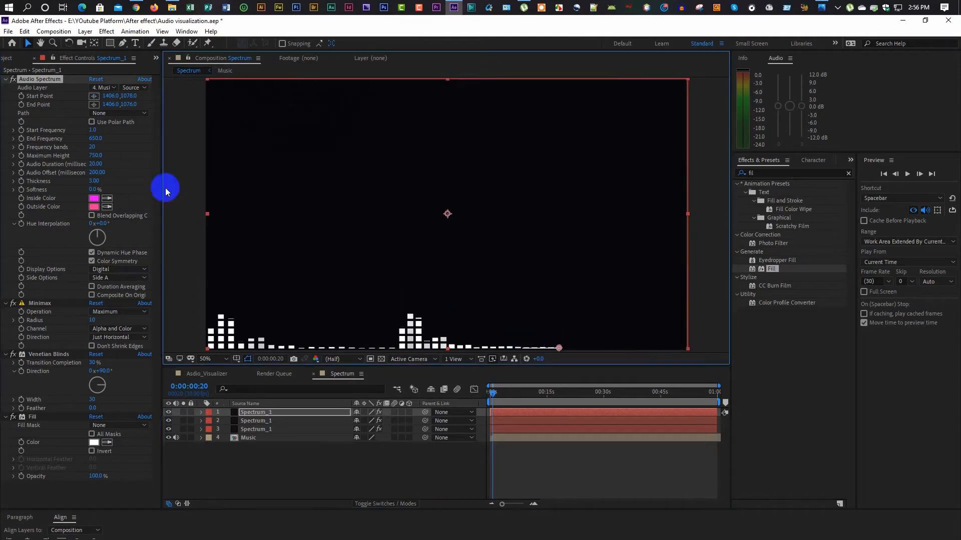
pyautogui.click(93, 104)
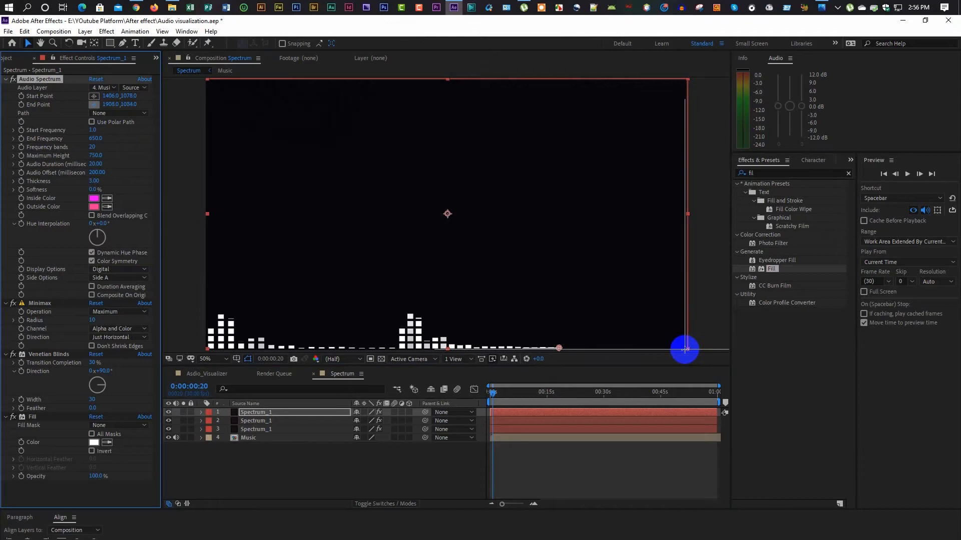
pyautogui.click(684, 349)
pyautogui.moveTo(685, 347); pyautogui.dragTo(685, 349)
pyautogui.click(684, 348)
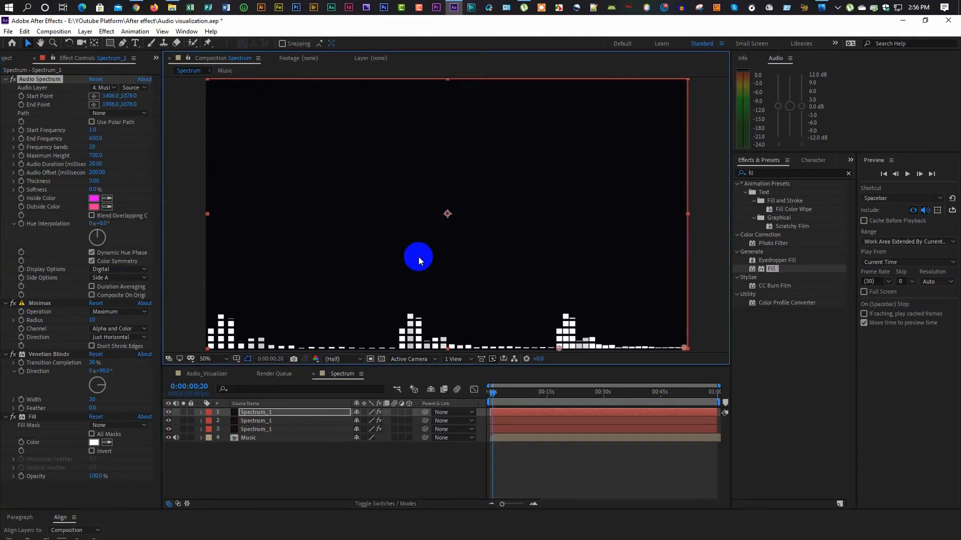
pyautogui.click(907, 174)
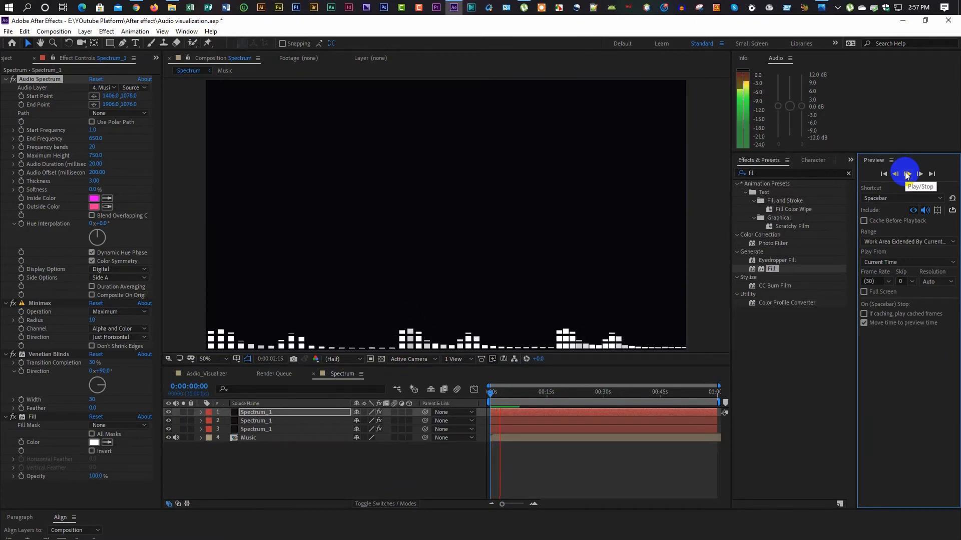
pyautogui.click(907, 174)
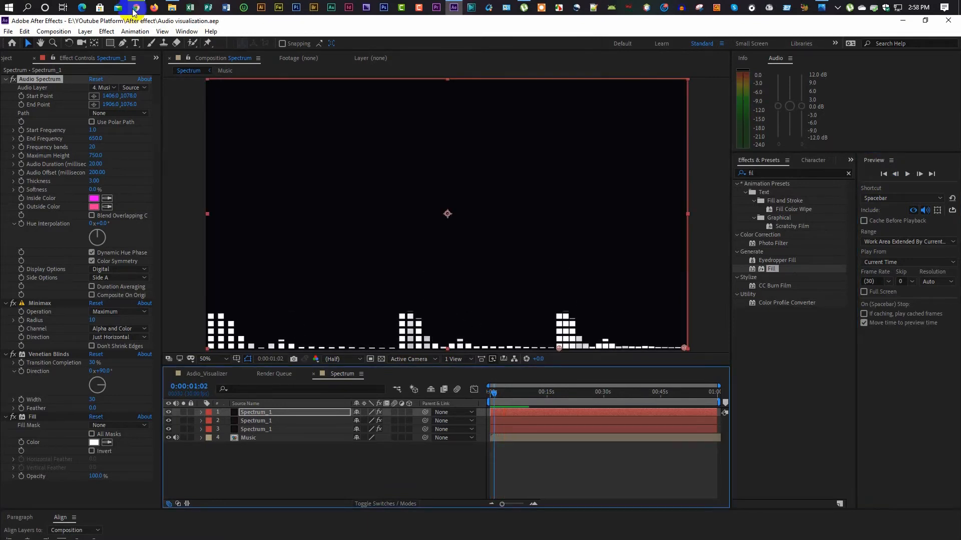
# - Create a new composition named Album Art, keeping the offered 1920 x 1080, 30 fps, one-minute settings
pyautogui.hotkey('ctrl', 'n')
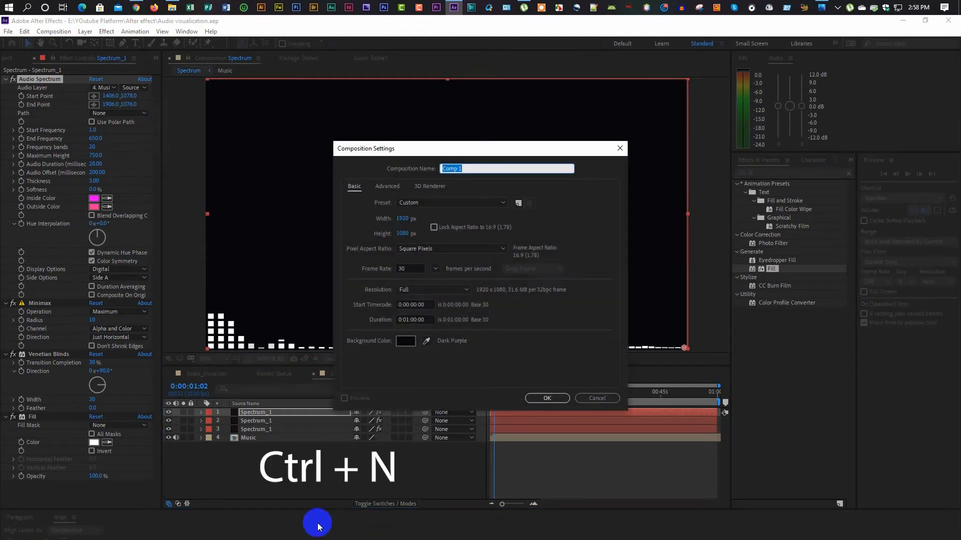
pyautogui.write('Album Art')
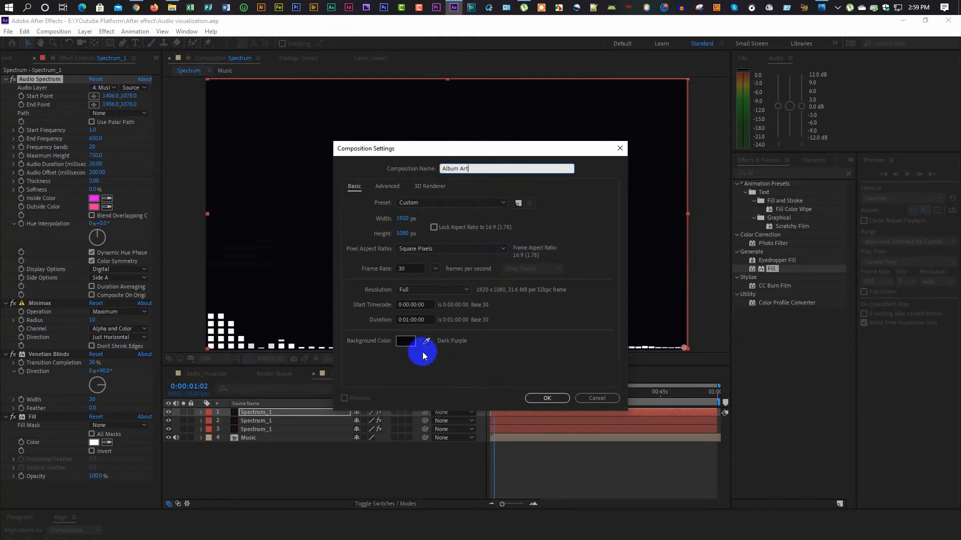
pyautogui.click(547, 398)
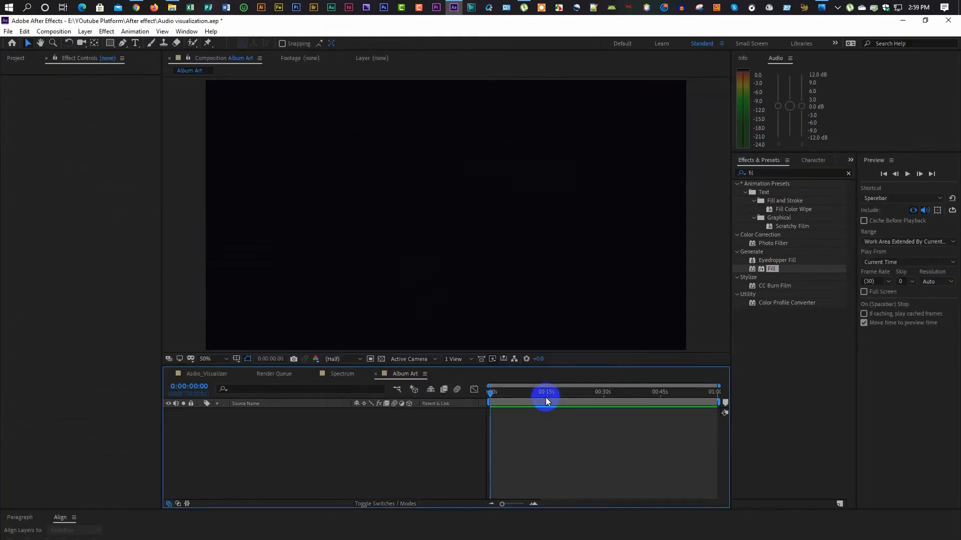
# - Import camtasia22.png from the Thumbnails background folder into the project and add it as a layer in Album Art
pyautogui.click(15, 58)
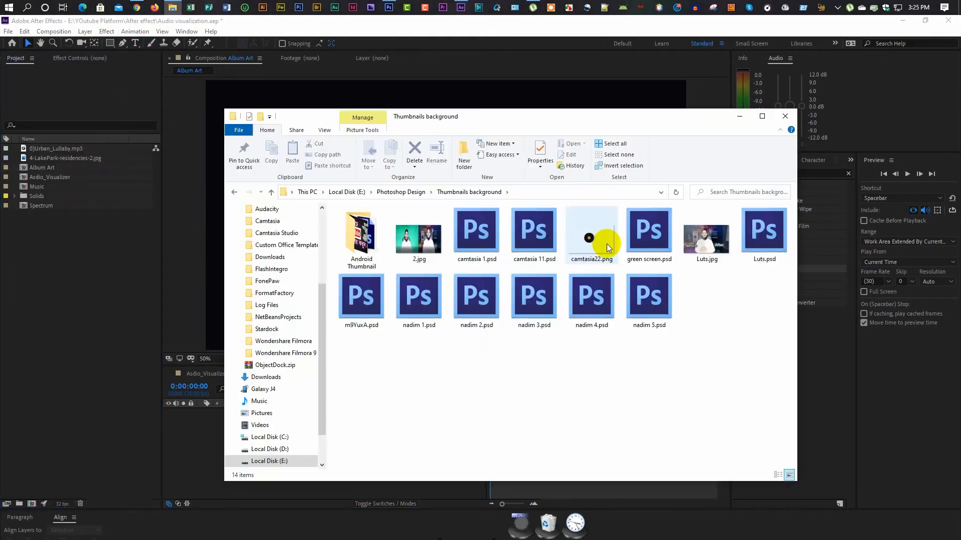
pyautogui.click(599, 247)
pyautogui.moveTo(599, 249); pyautogui.dragTo(79, 282)
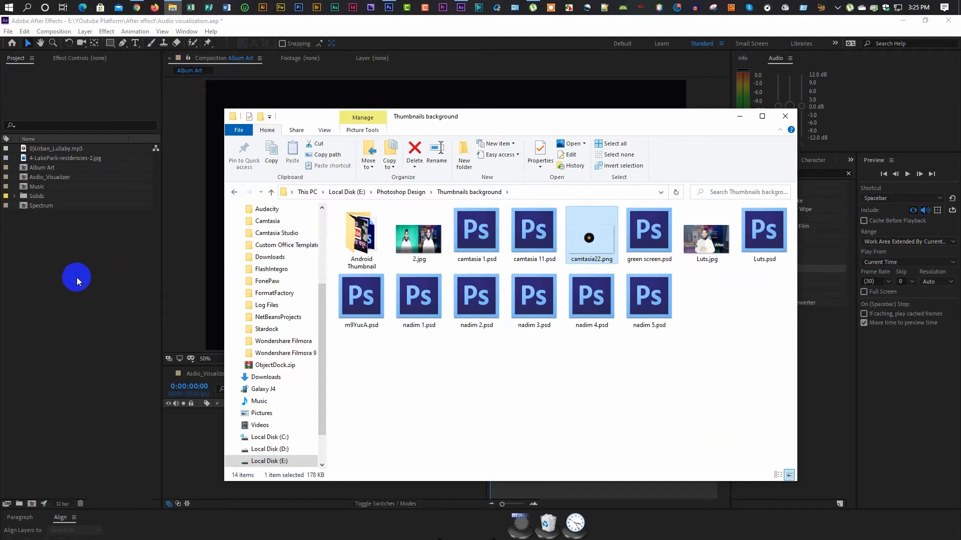
pyautogui.click(740, 114)
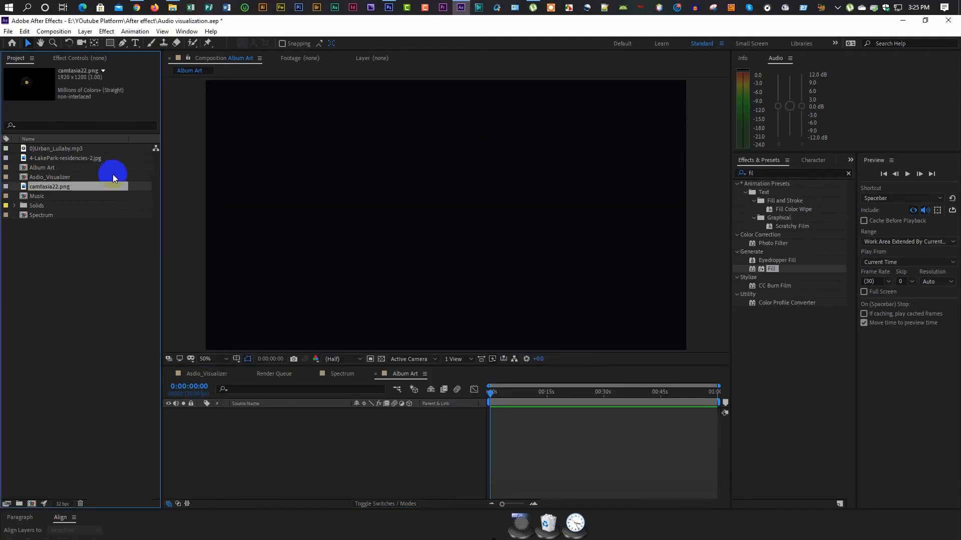
pyautogui.moveTo(91, 184); pyautogui.dragTo(234, 417)
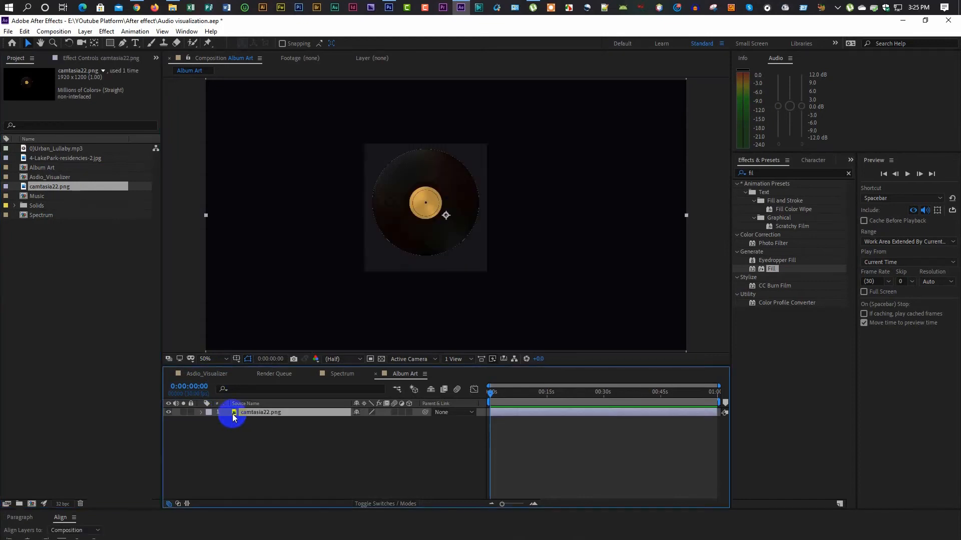
# - Scale the camtasia22.png layer to about 56%, move the record right of the frame's centre, and collapse the layer's properties
pyautogui.press('s')
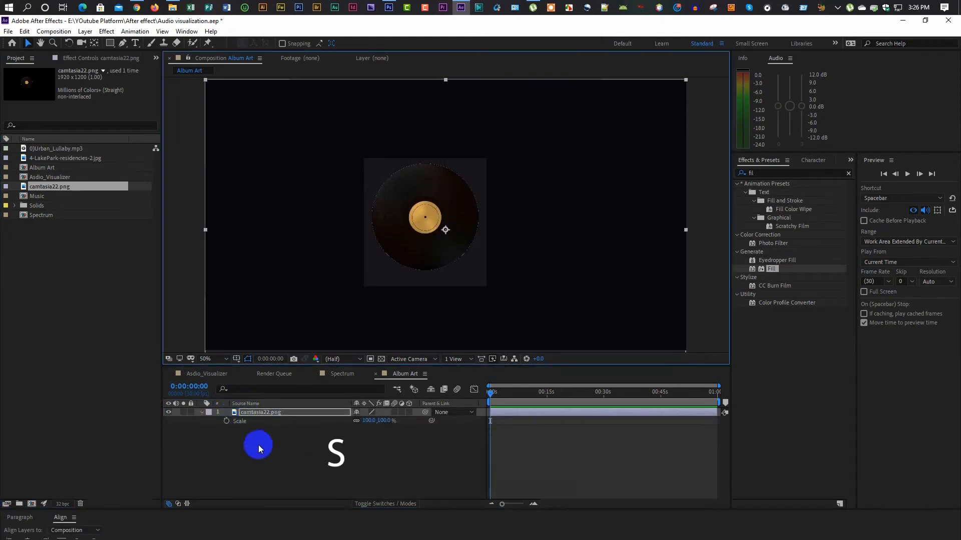
pyautogui.moveTo(371, 426)
pyautogui.mouseDown()
pyautogui.moveTo(388, 421)
pyautogui.moveTo(362, 420)
pyautogui.mouseUp()
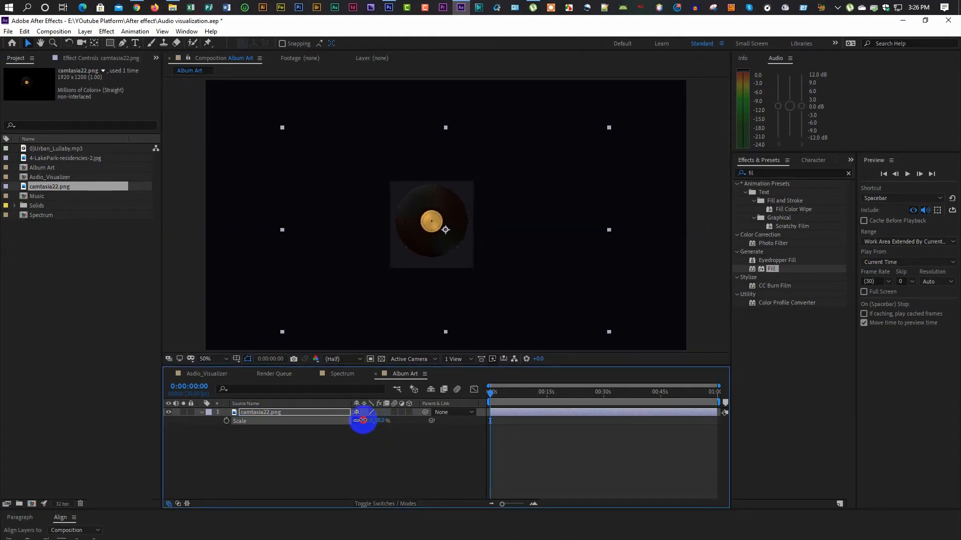
pyautogui.moveTo(429, 236); pyautogui.dragTo(531, 245)
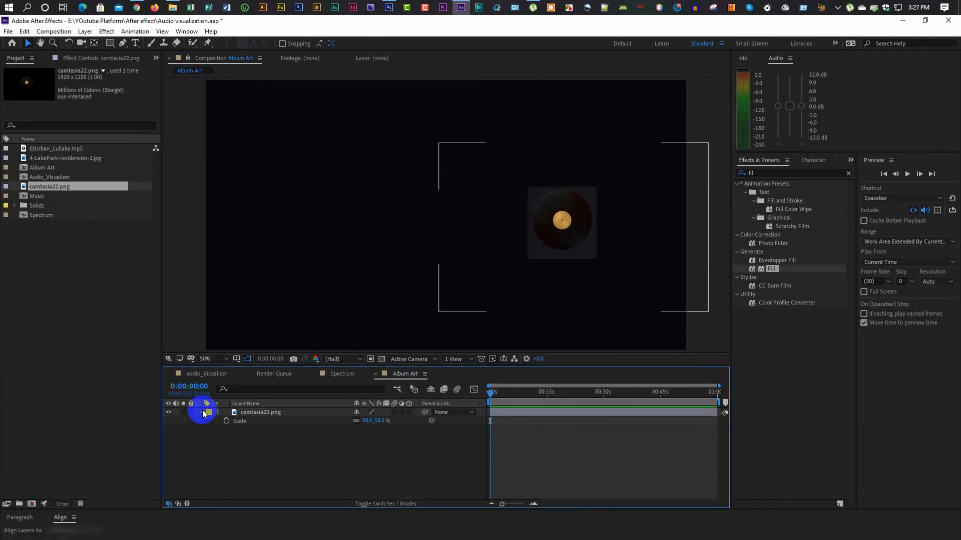
pyautogui.click(202, 412)
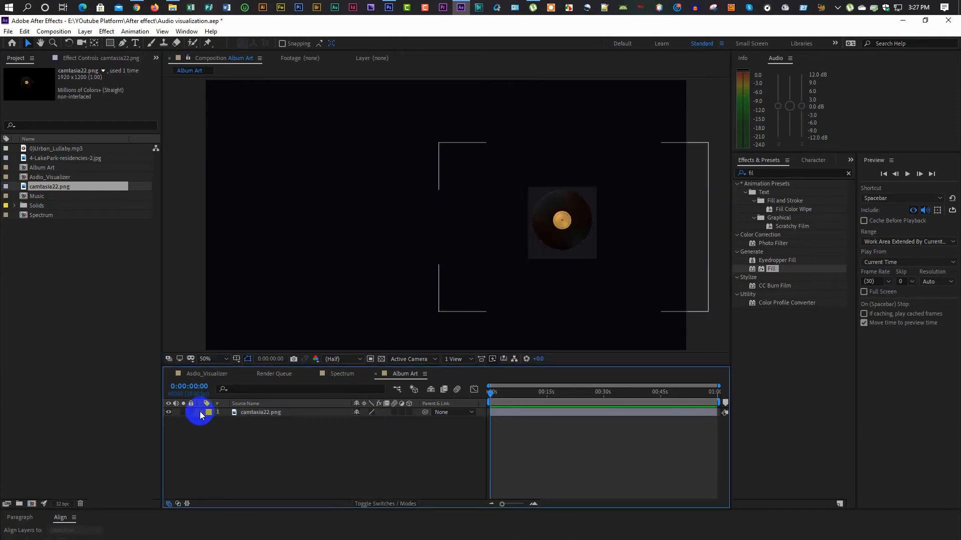
# - Pre-compose the camtasia22.png layer as Disk, leaving all attributes in Album Art
pyautogui.rightClick(268, 414)
pyautogui.click(291, 369)
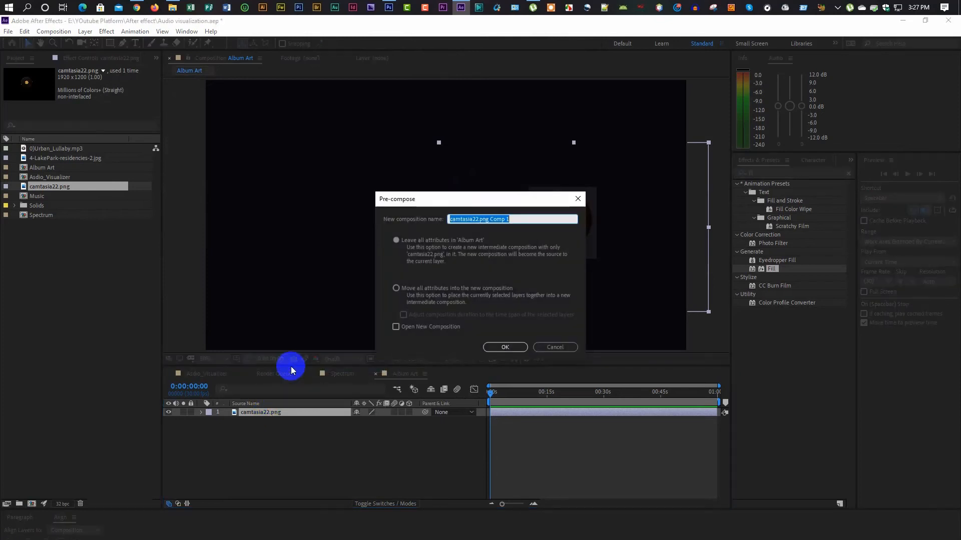
pyautogui.write('Disk')
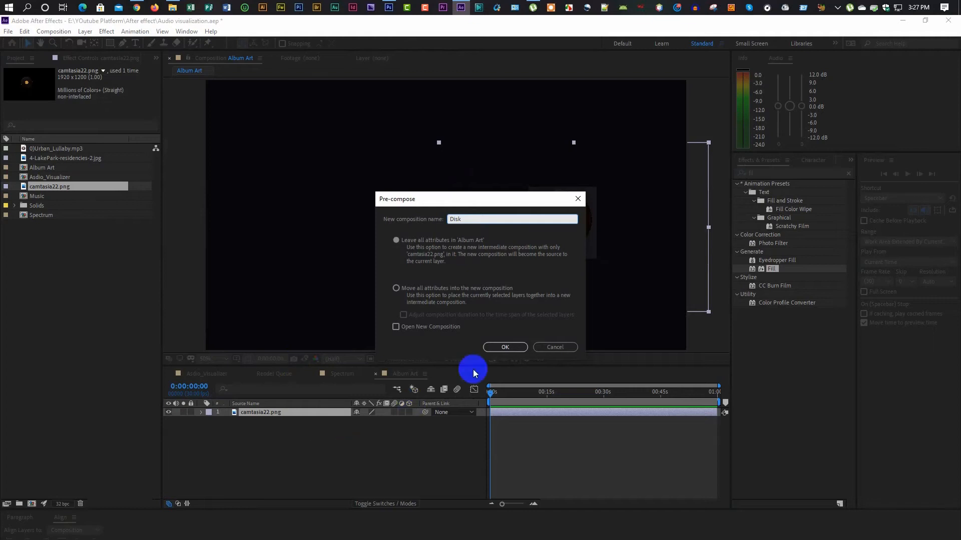
pyautogui.click(506, 347)
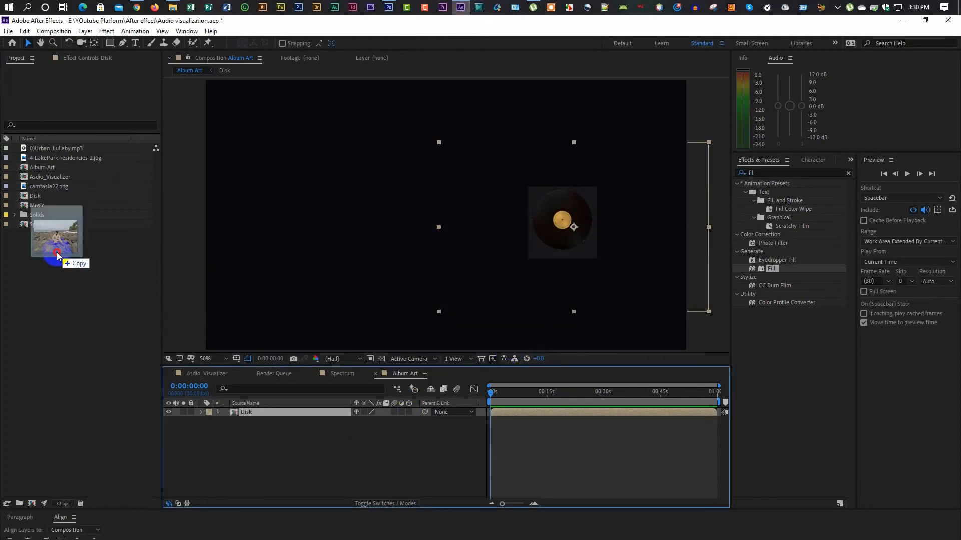
# - Import the photo 20181206_100800.jpg, add it to Album Art beneath Disk, and scale it to about 22%
pyautogui.moveTo(53, 260); pyautogui.dragTo(55, 274)
pyautogui.moveTo(89, 162); pyautogui.dragTo(242, 438)
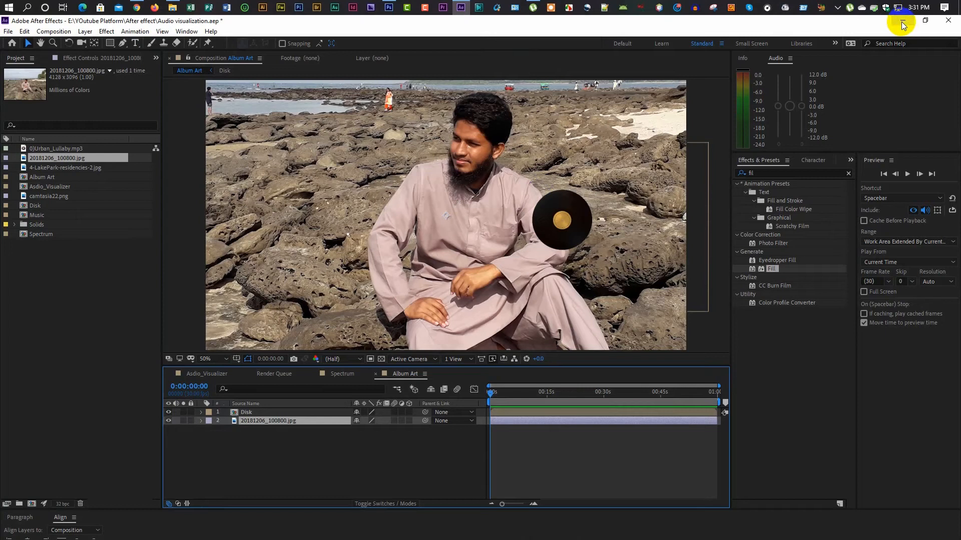
pyautogui.press('s')
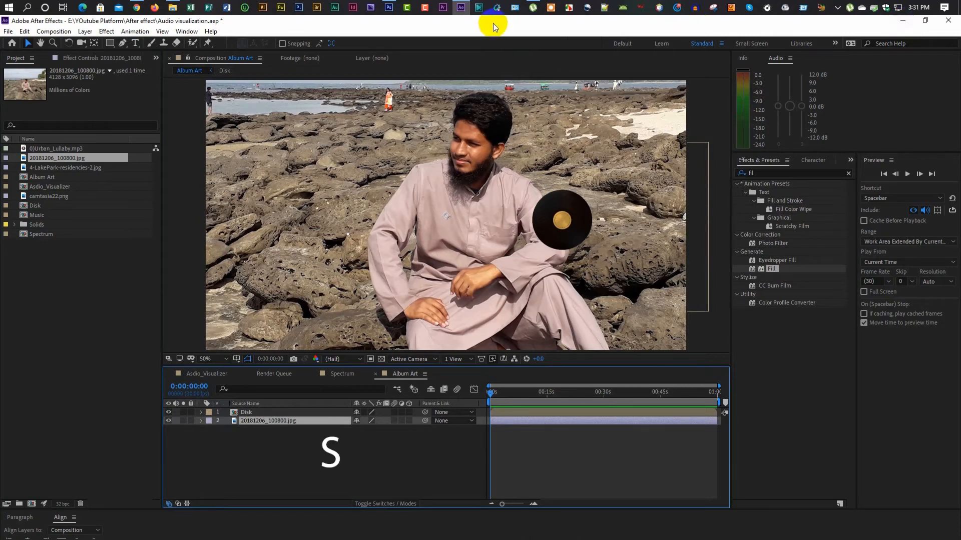
pyautogui.click(361, 400)
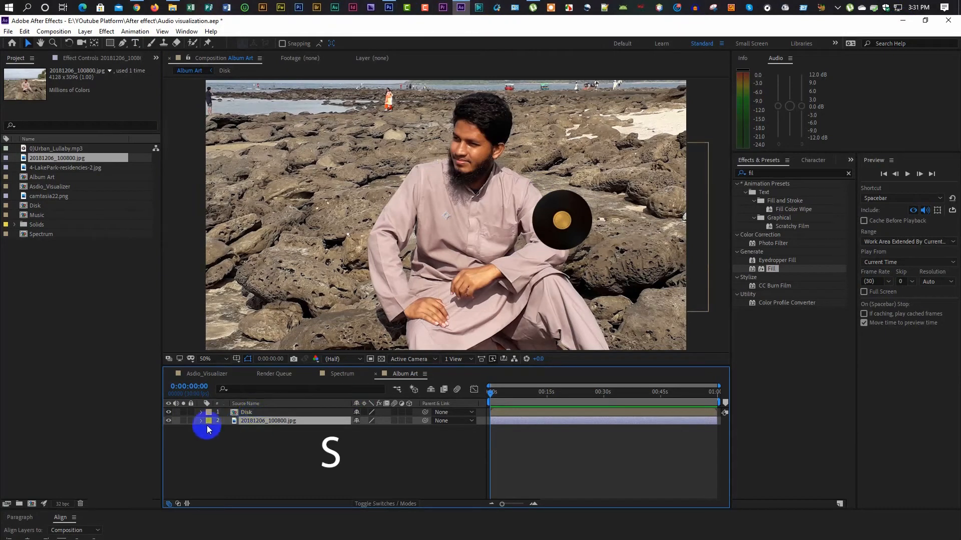
pyautogui.moveTo(369, 428); pyautogui.dragTo(326, 426)
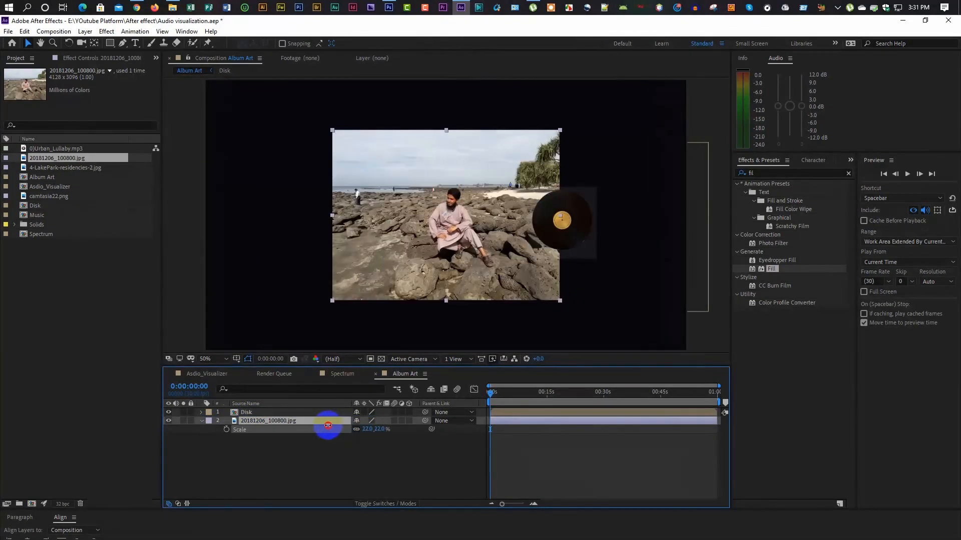
# - Bring the photo layer in front of Disk and shrink it slightly so it overlaps the record's left half
pyautogui.hotkey('ctrl', 'shift', ']')
pyautogui.moveTo(332, 129); pyautogui.dragTo(338, 138)
pyautogui.moveTo(410, 243); pyautogui.dragTo(415, 242)
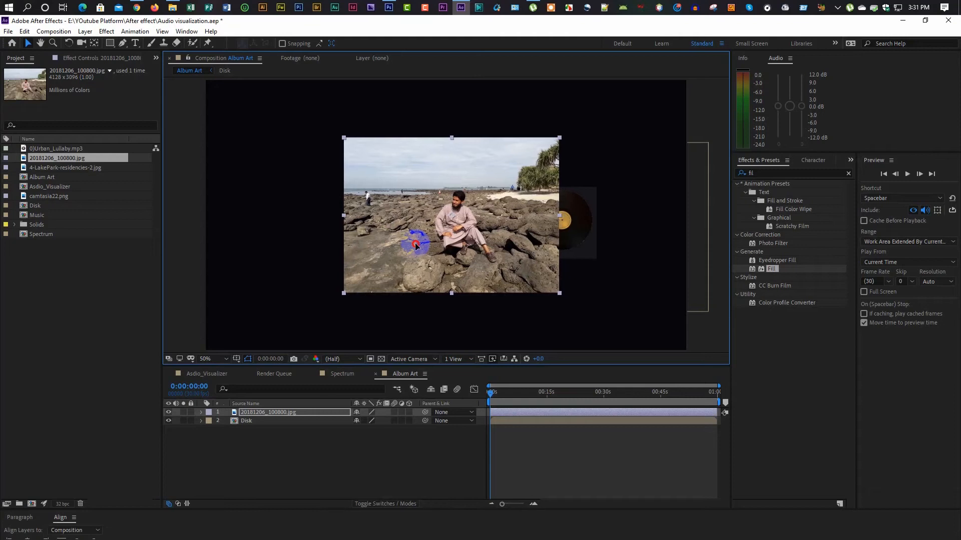
pyautogui.click(298, 468)
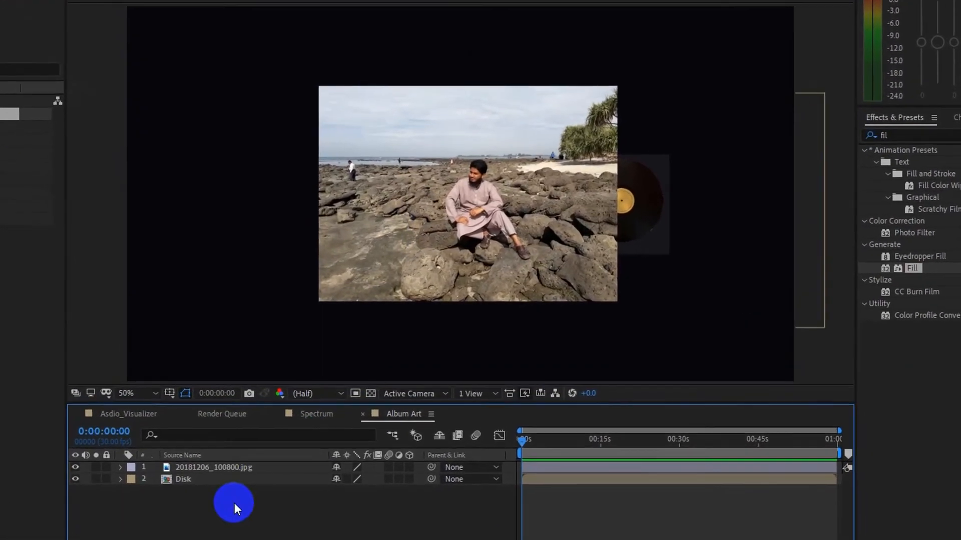
# - Pre-compose the photo layer as Album, leaving all attributes in Album Art
pyautogui.click(208, 467)
pyautogui.rightClick(208, 467)
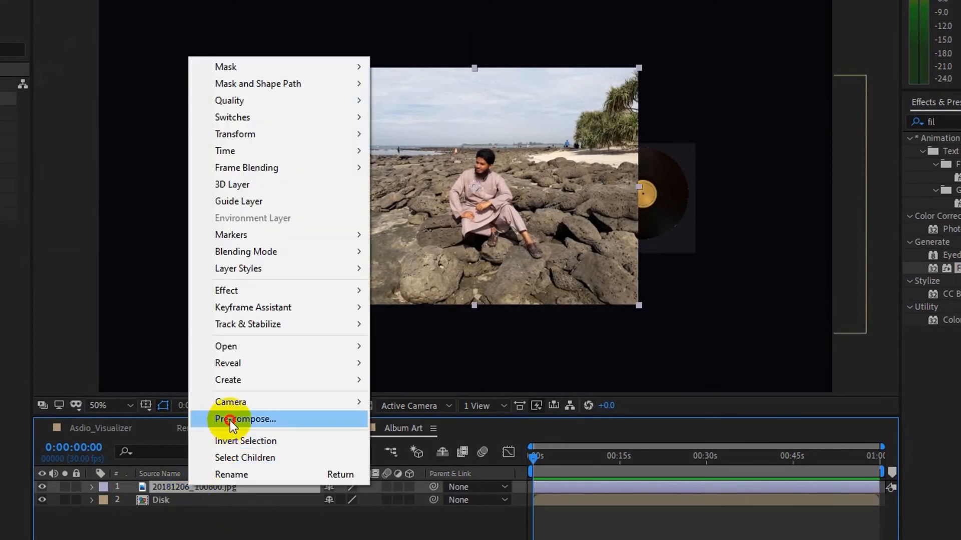
pyautogui.click(230, 419)
pyautogui.write('Album')
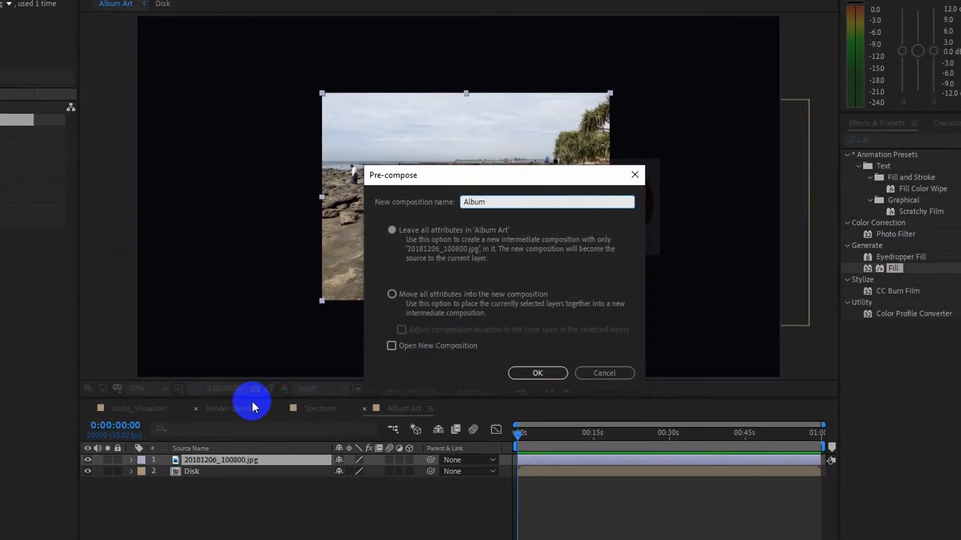
pyautogui.press('Return')
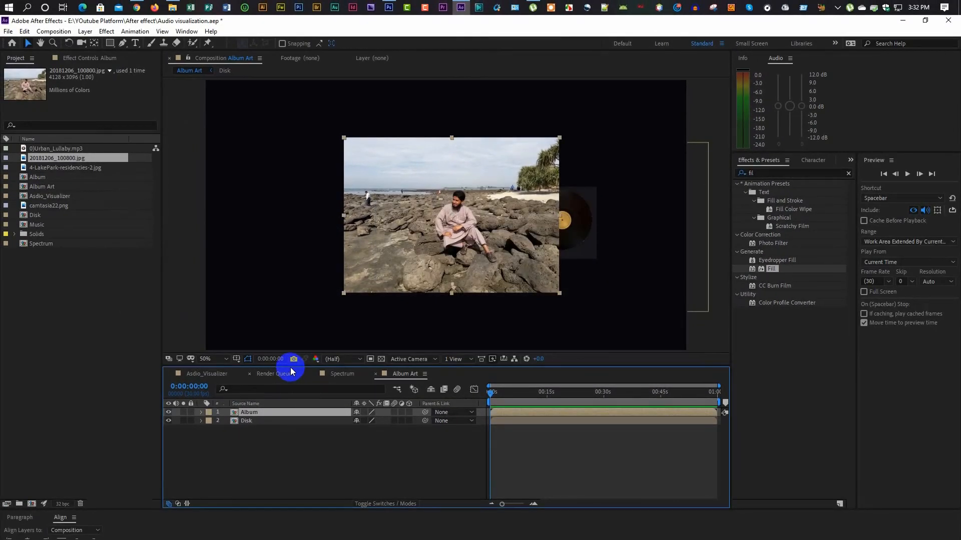
# - Open the Album composition and set its size to 1000 x 1000 px
pyautogui.click(256, 434)
pyautogui.click(250, 416)
pyautogui.doubleClick(249, 415)
pyautogui.click(50, 31)
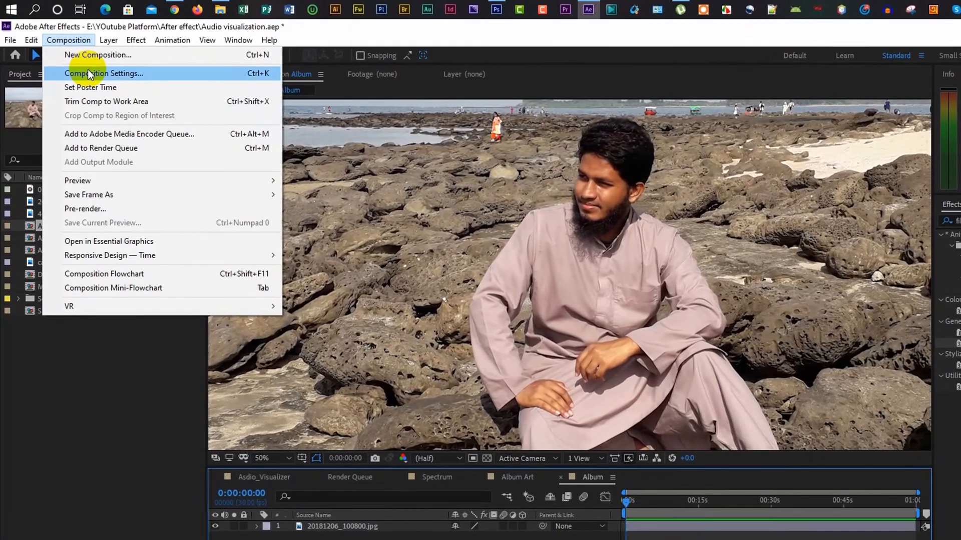
pyautogui.click(79, 65)
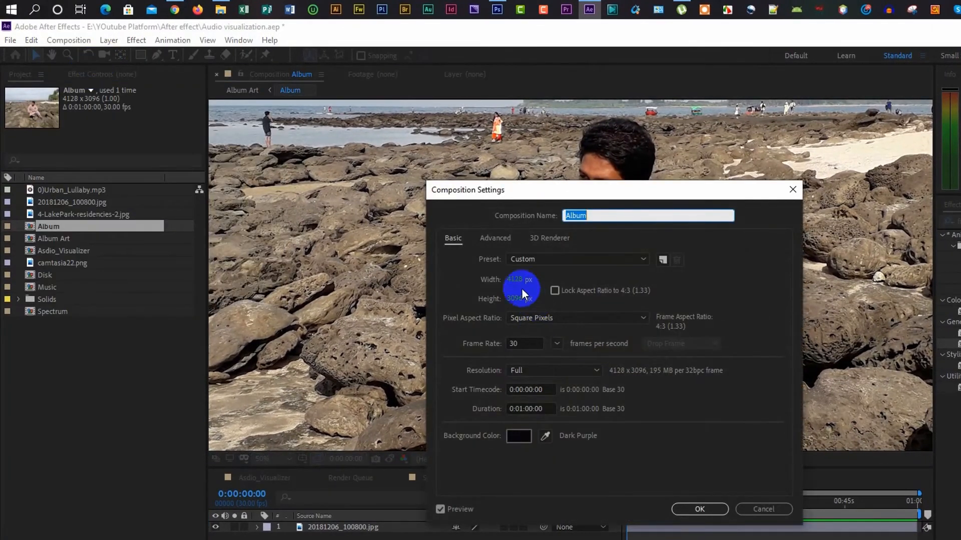
pyautogui.click(515, 281)
pyautogui.write('1000')
pyautogui.click(519, 298)
pyautogui.write('10')
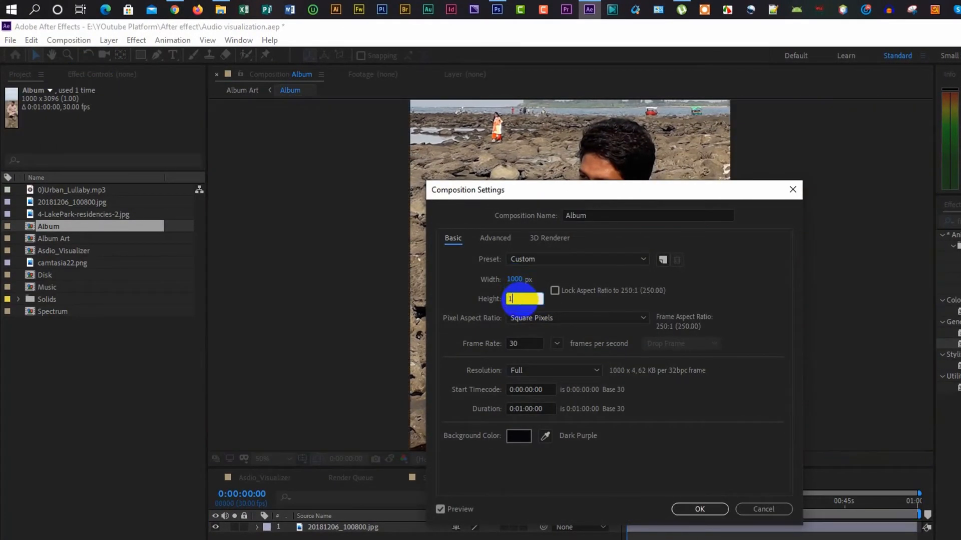
pyautogui.write('00')
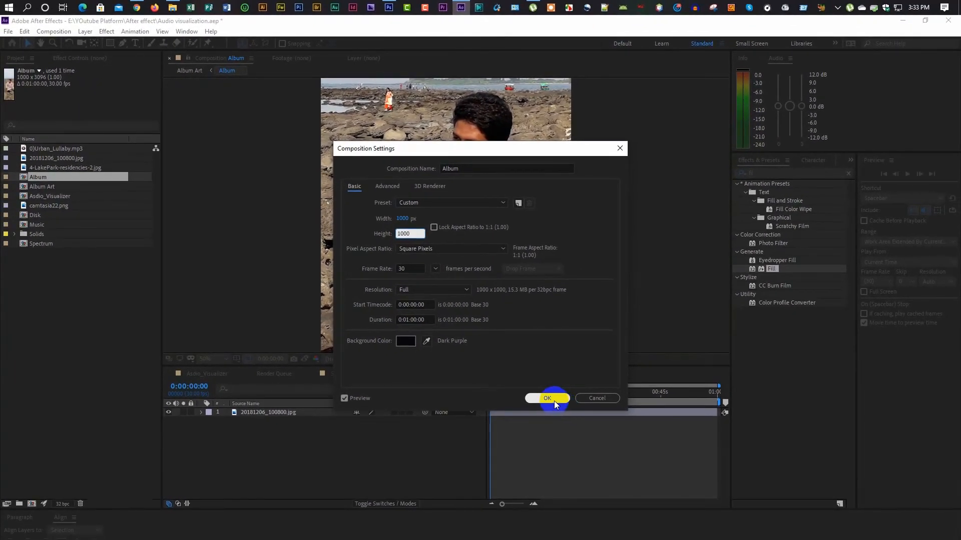
pyautogui.click(547, 398)
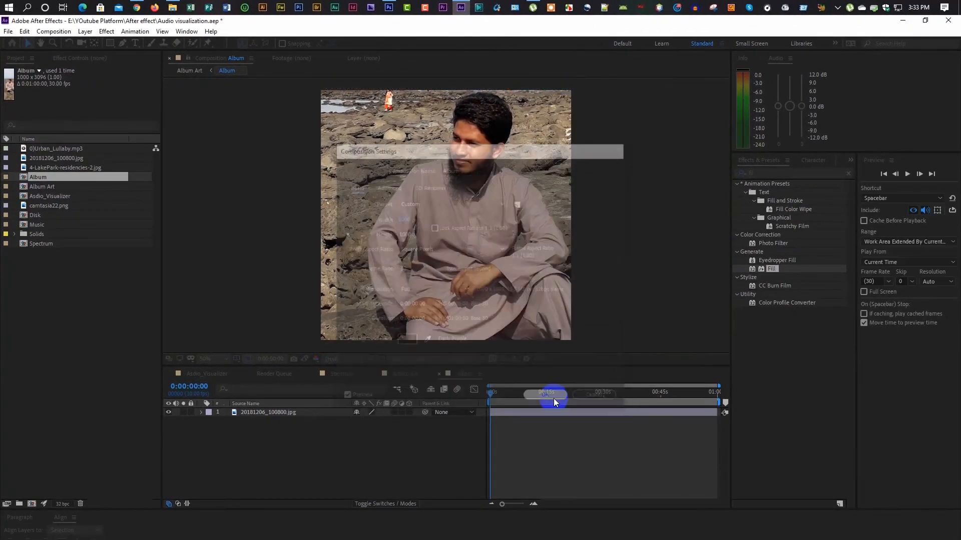
# - Scale the photo inside Album to about 64% and reposition it so the seated man is framed in the square
pyautogui.press('s')
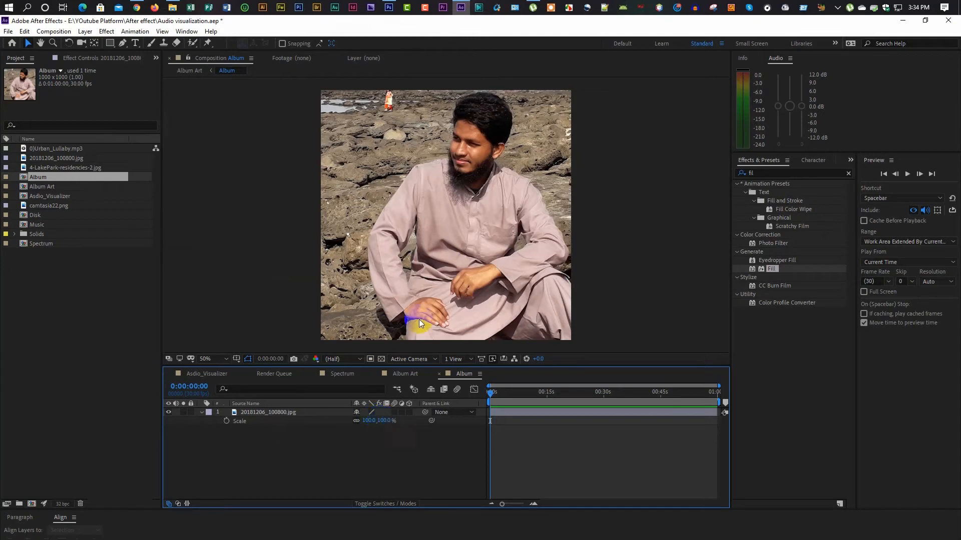
pyautogui.moveTo(472, 219); pyautogui.dragTo(449, 218)
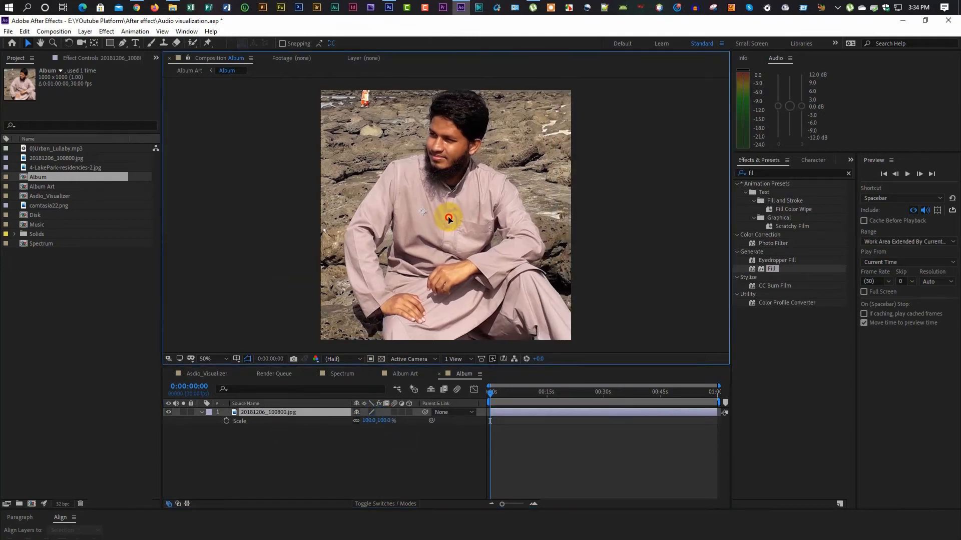
pyautogui.moveTo(379, 421); pyautogui.dragTo(355, 420)
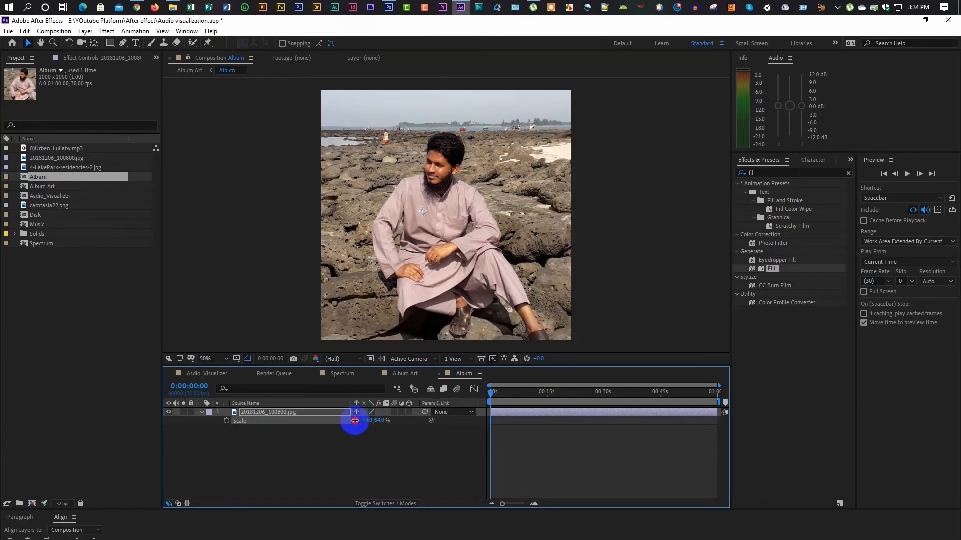
pyautogui.moveTo(457, 303); pyautogui.dragTo(460, 280)
pyautogui.click(201, 412)
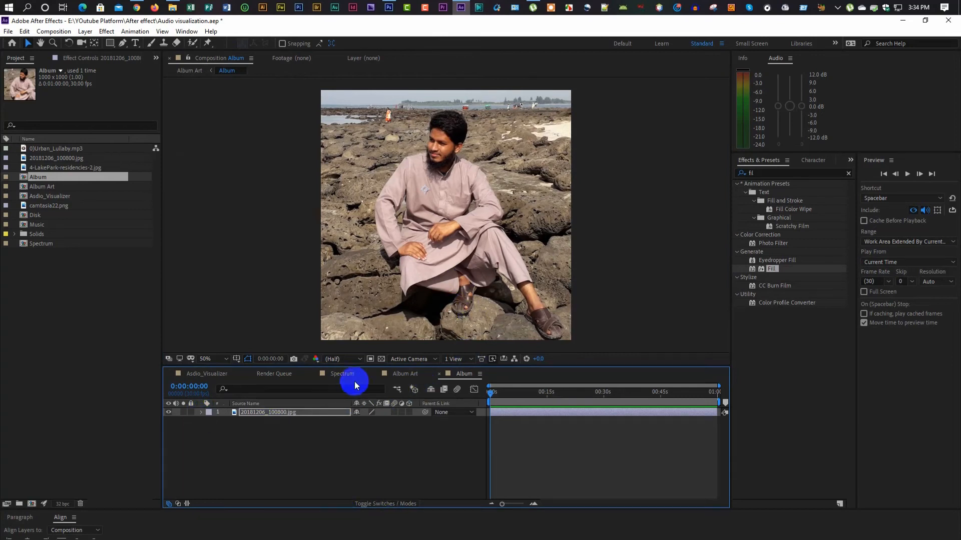
# - Return to Album Art, move the Album layer over the record's centre, and reduce it to fit within the disk
pyautogui.click(407, 374)
pyautogui.click(451, 421)
pyautogui.click(441, 223)
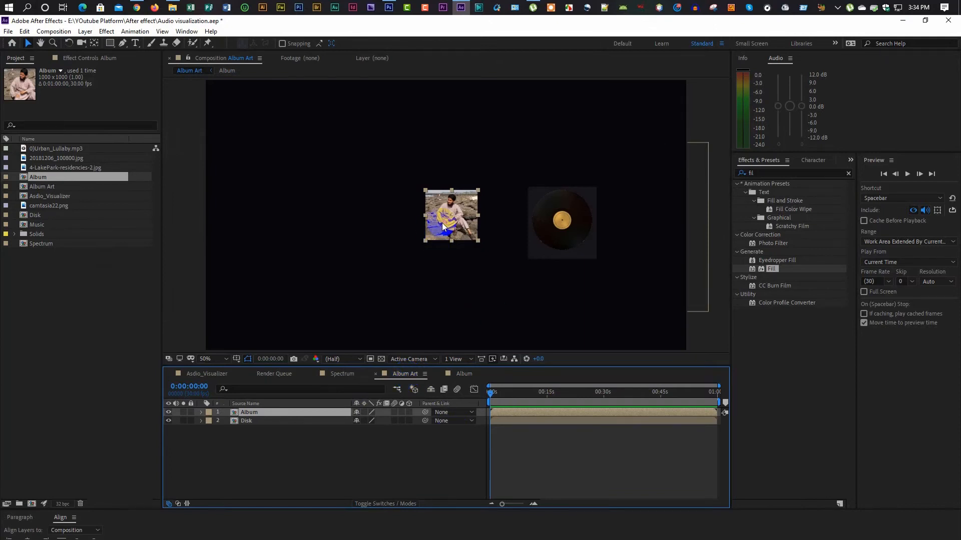
pyautogui.moveTo(443, 224); pyautogui.dragTo(544, 242)
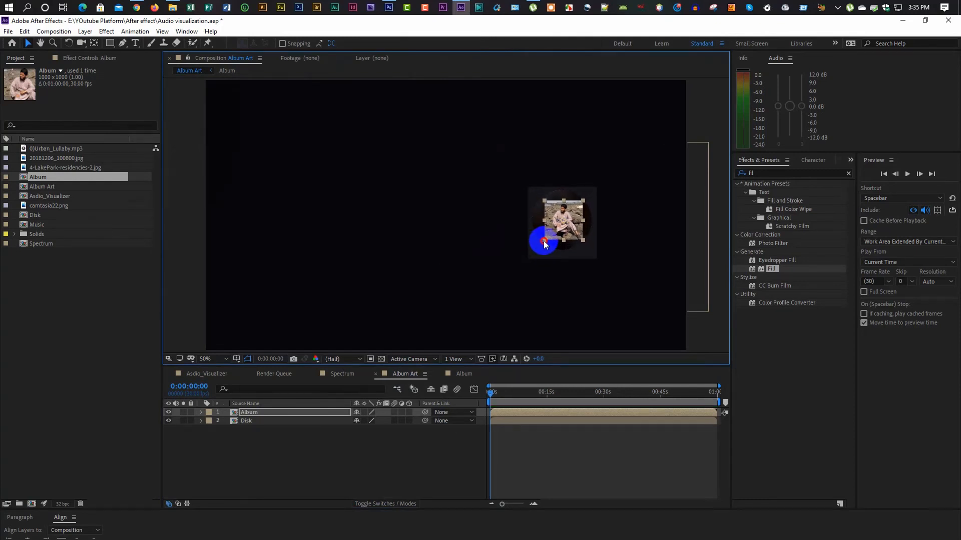
pyautogui.moveTo(543, 200); pyautogui.dragTo(544, 201)
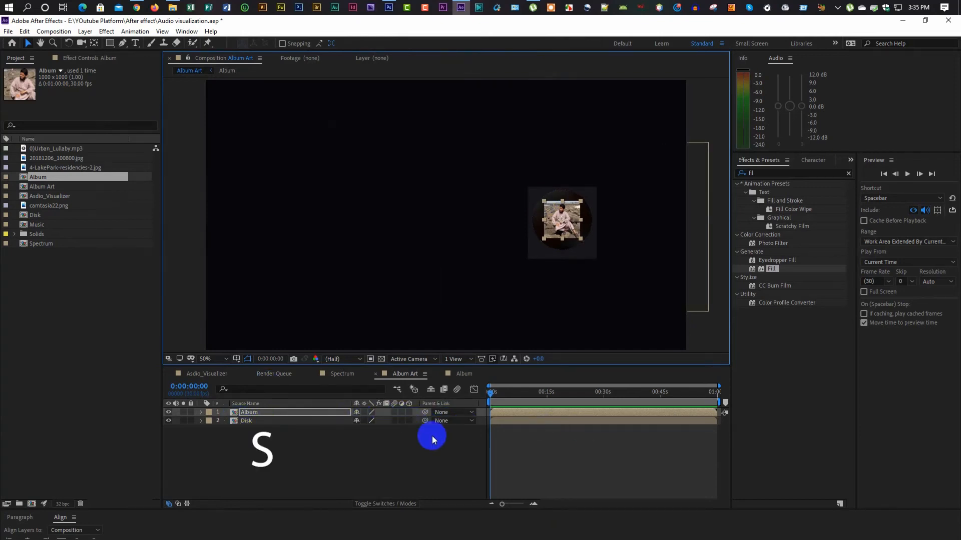
# - Fine-tune the Album layer's scale to about 13.5% and collapse its properties
pyautogui.press('s')
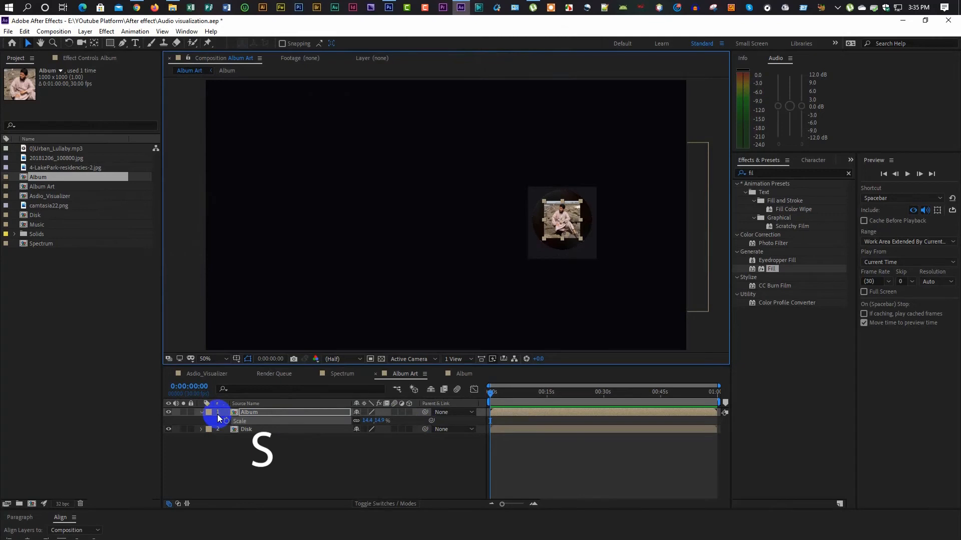
pyautogui.moveTo(377, 422); pyautogui.dragTo(375, 421)
pyautogui.click(205, 424)
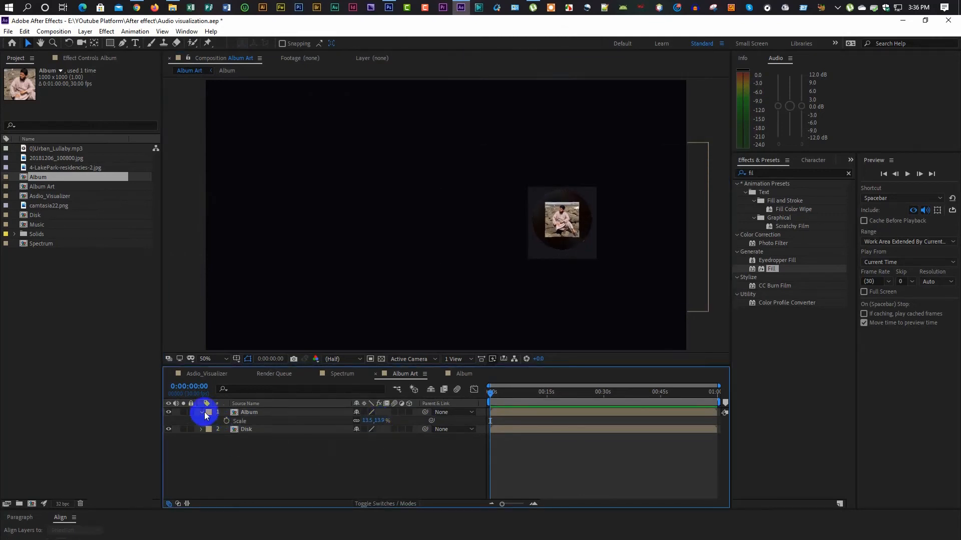
pyautogui.click(201, 415)
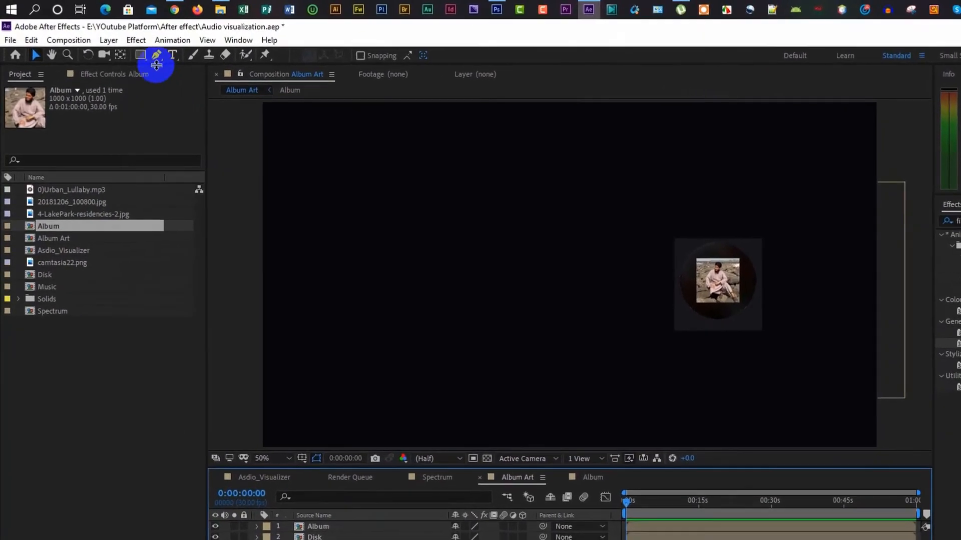
# - Mask the Album layer with a full-size ellipse so the photo becomes a circular record label
pyautogui.click(110, 43)
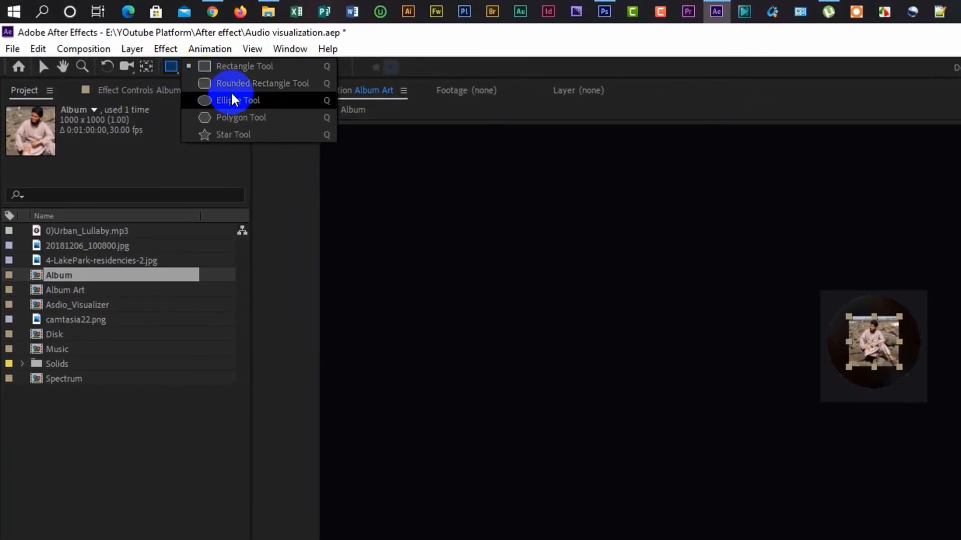
pyautogui.click(210, 93)
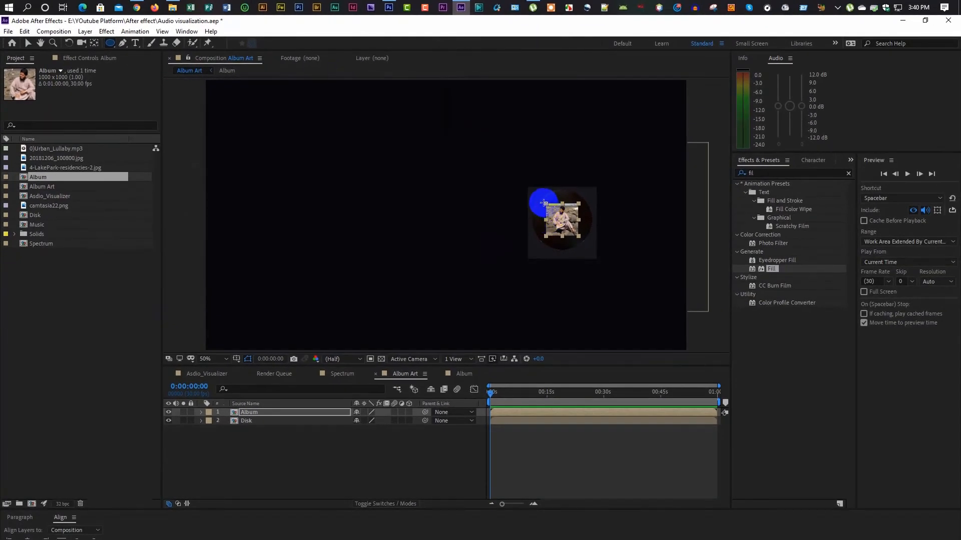
pyautogui.moveTo(540, 203); pyautogui.dragTo(576, 234)
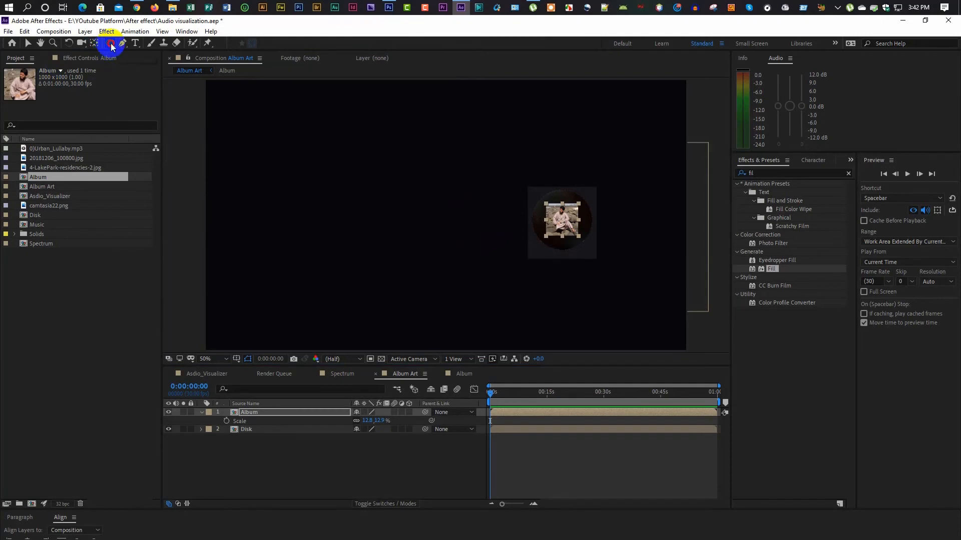
pyautogui.doubleClick(111, 45)
pyautogui.click(112, 46)
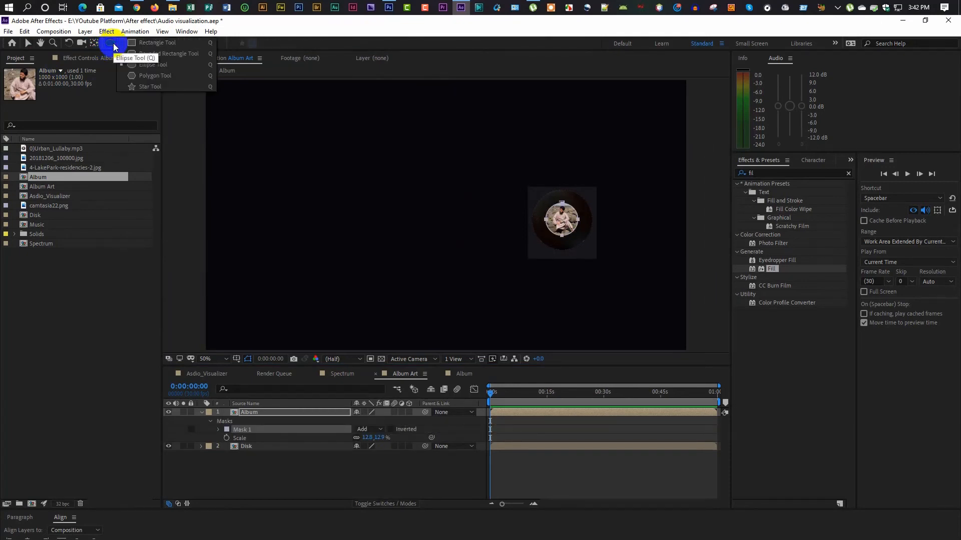
pyautogui.click(386, 414)
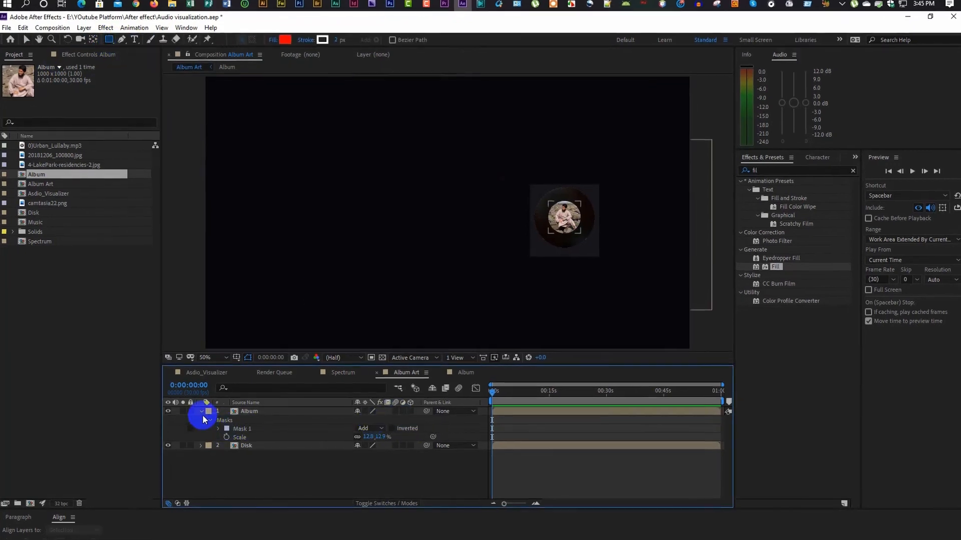
# - Collapse the Album layer's properties and parent the layer to Disk
pyautogui.click(202, 411)
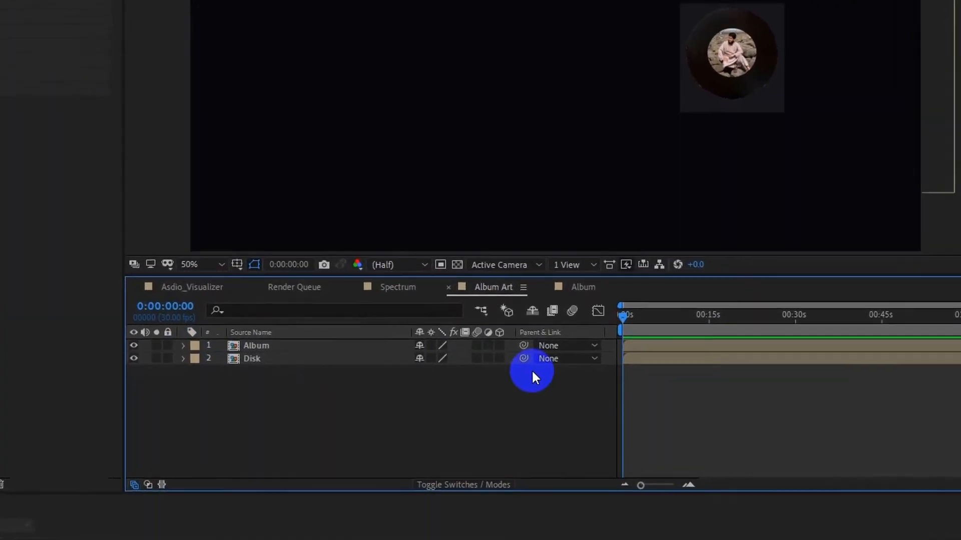
pyautogui.click(588, 345)
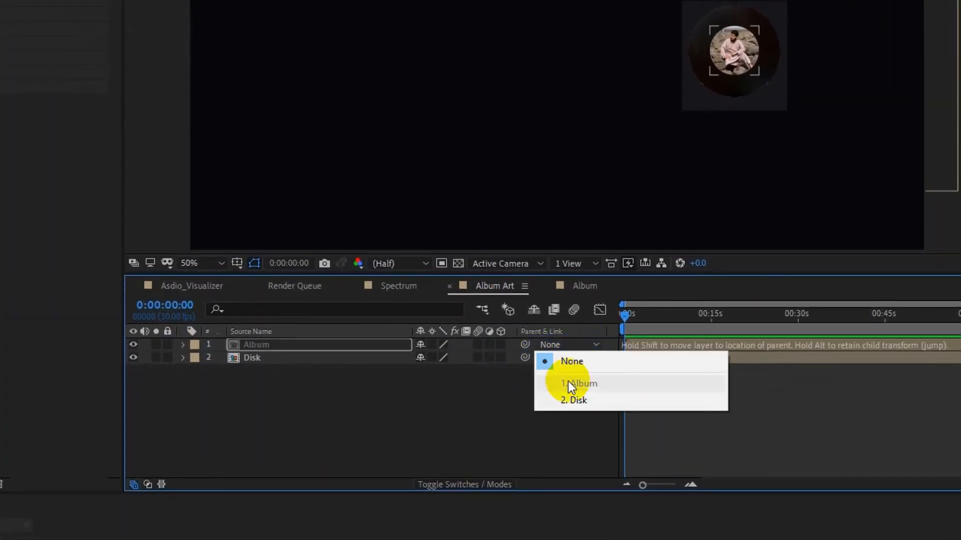
pyautogui.click(570, 399)
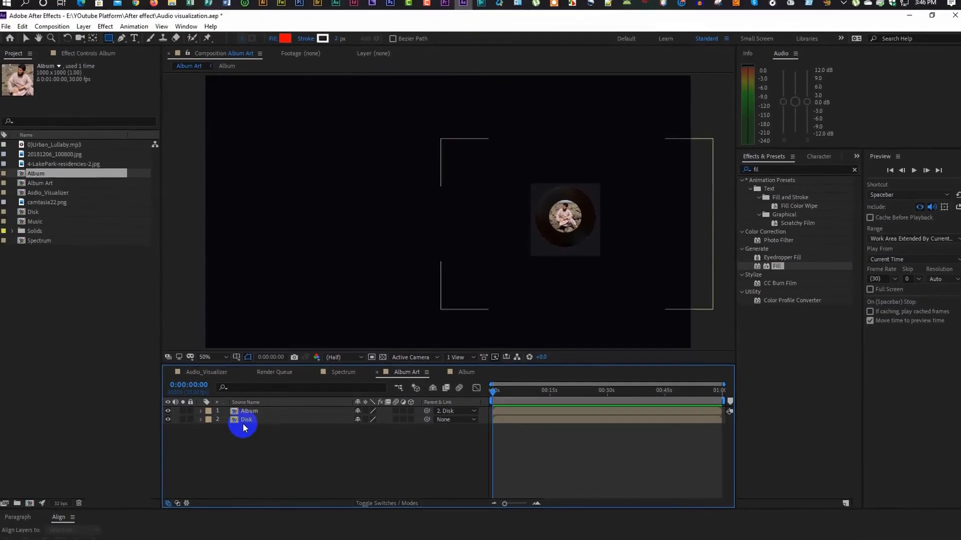
# - Add the expression time*50 to the Disk layer's Rotation so the record spins, and preview the result
pyautogui.click(242, 423)
pyautogui.press('r')
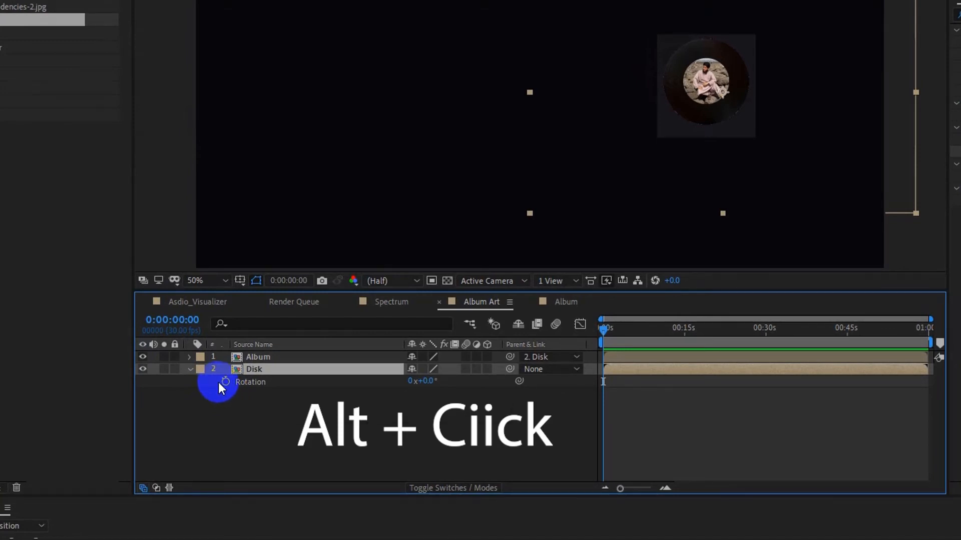
pyautogui.keyDown('alt'); pyautogui.click(225, 383); pyautogui.keyUp('alt')
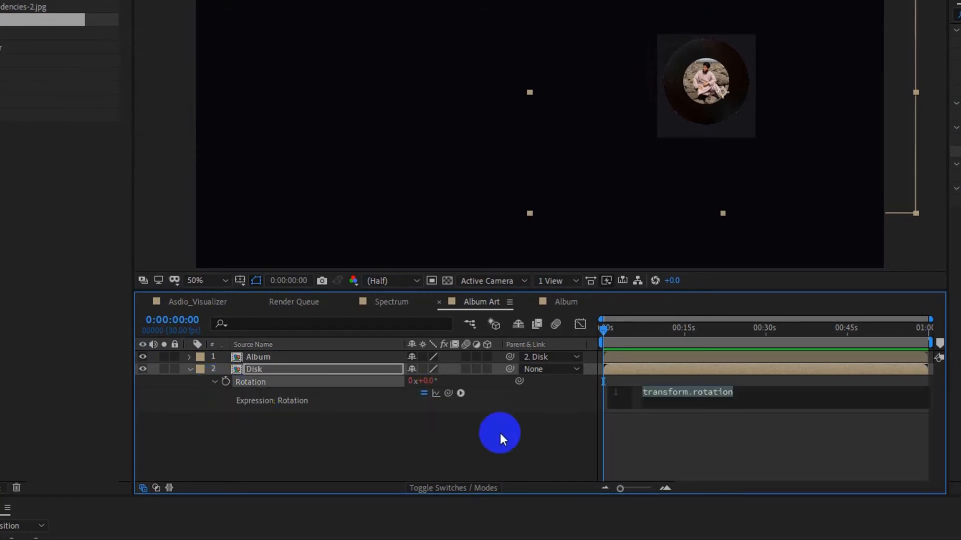
pyautogui.write('ti')
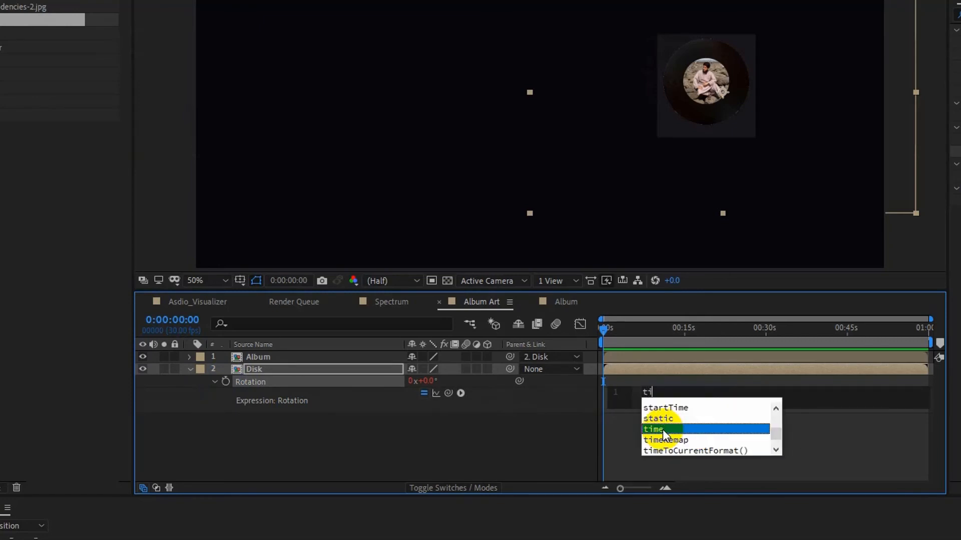
pyautogui.write('me')
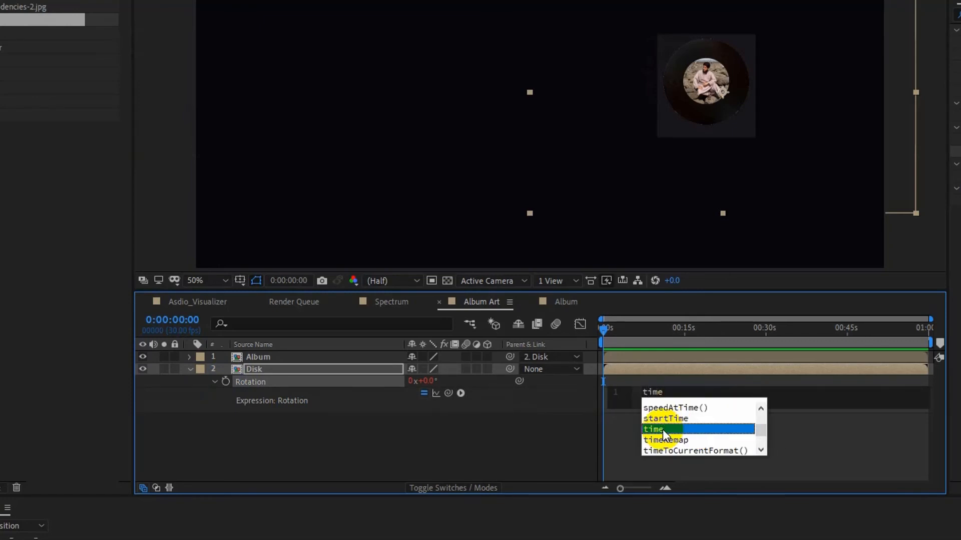
pyautogui.click(664, 432)
pyautogui.write('*50')
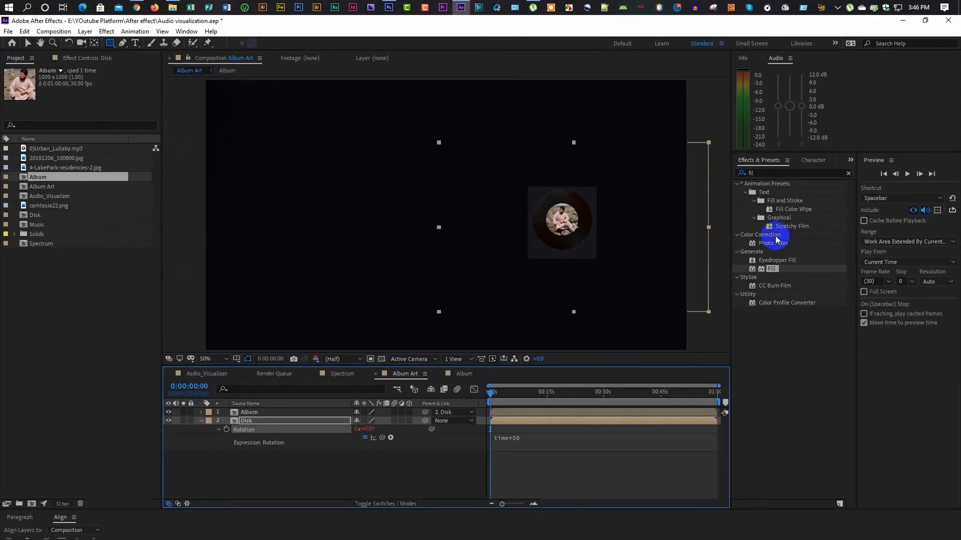
pyautogui.click(907, 173)
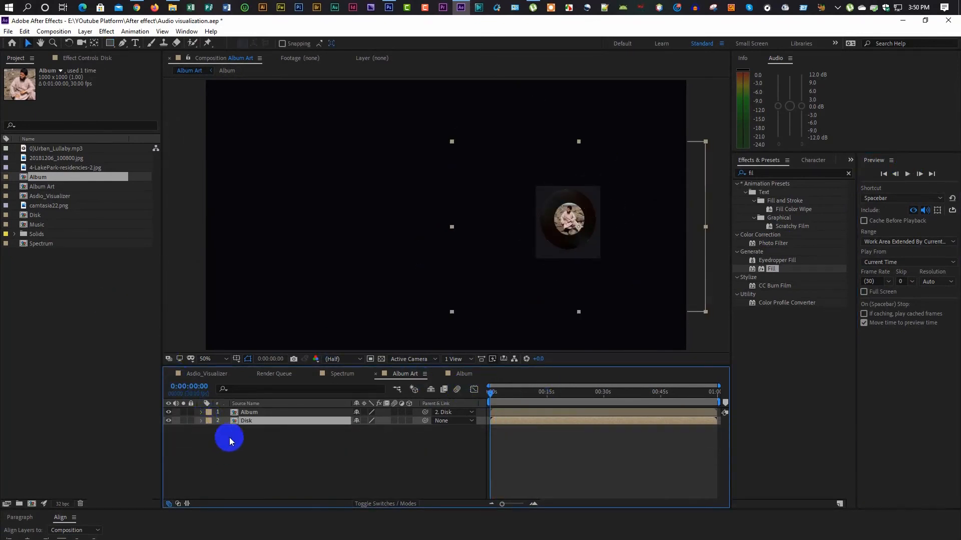
# - Add a second Album layer above the others, scale it to about 33.6%, and place it beside the record, partly covering the disk
pyautogui.click(76, 175)
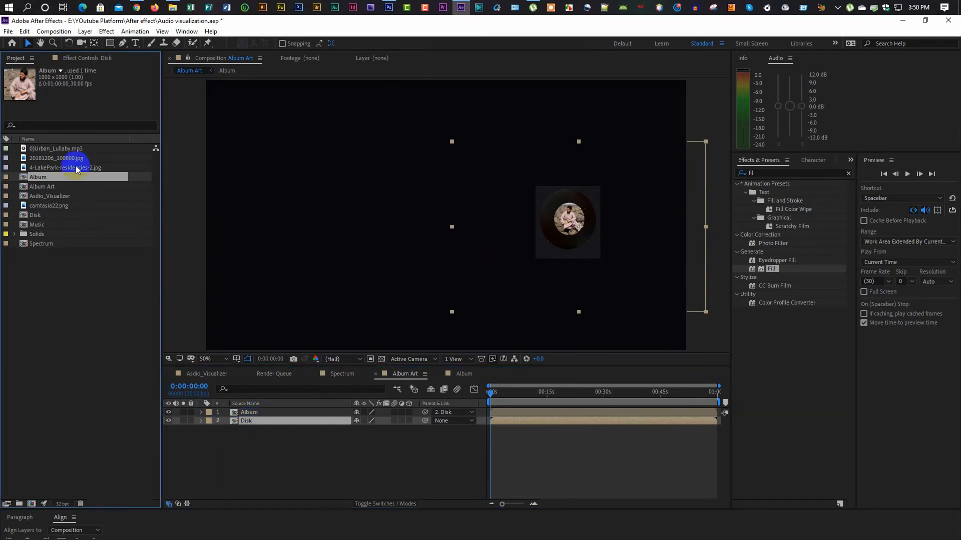
pyautogui.moveTo(66, 176); pyautogui.dragTo(252, 412)
pyautogui.press('s')
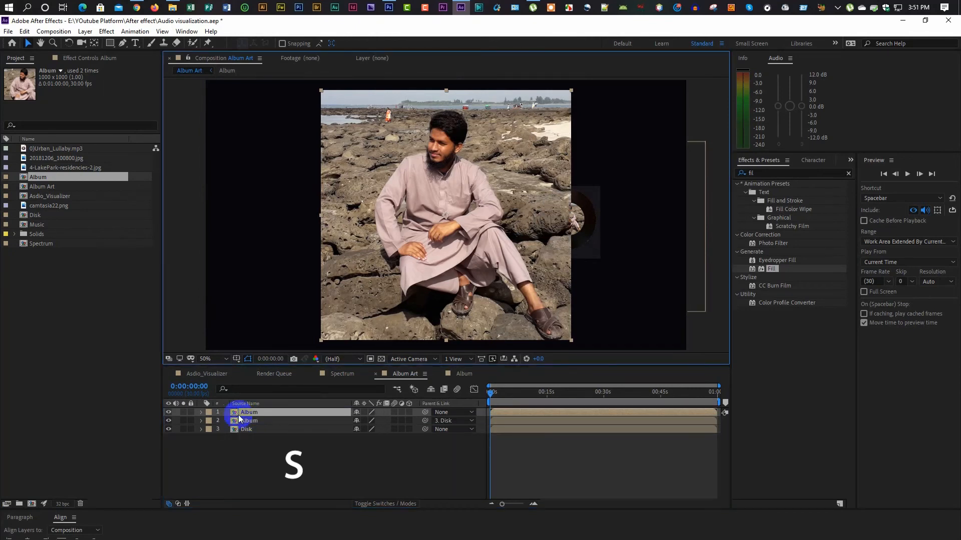
pyautogui.press('s')
pyautogui.moveTo(369, 420); pyautogui.dragTo(332, 417)
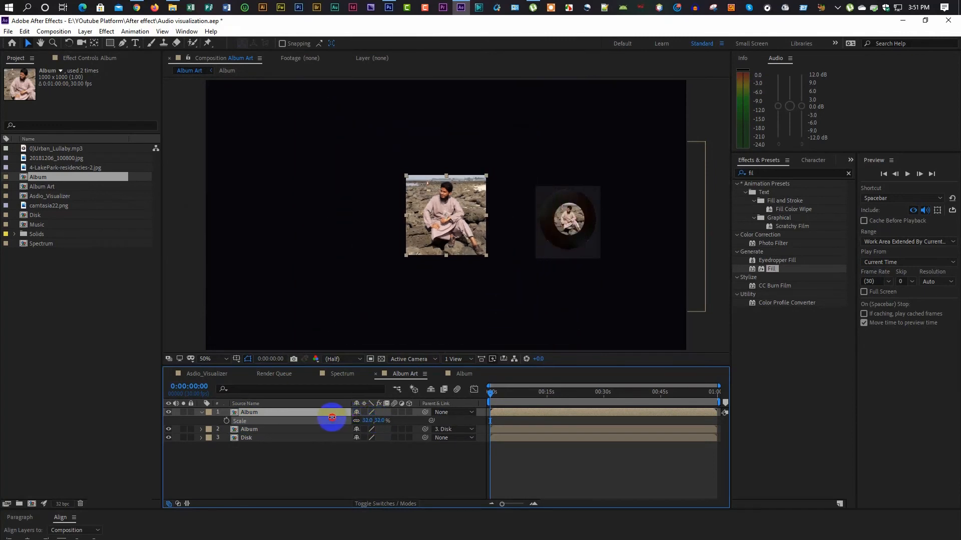
pyautogui.moveTo(436, 229); pyautogui.dragTo(512, 234)
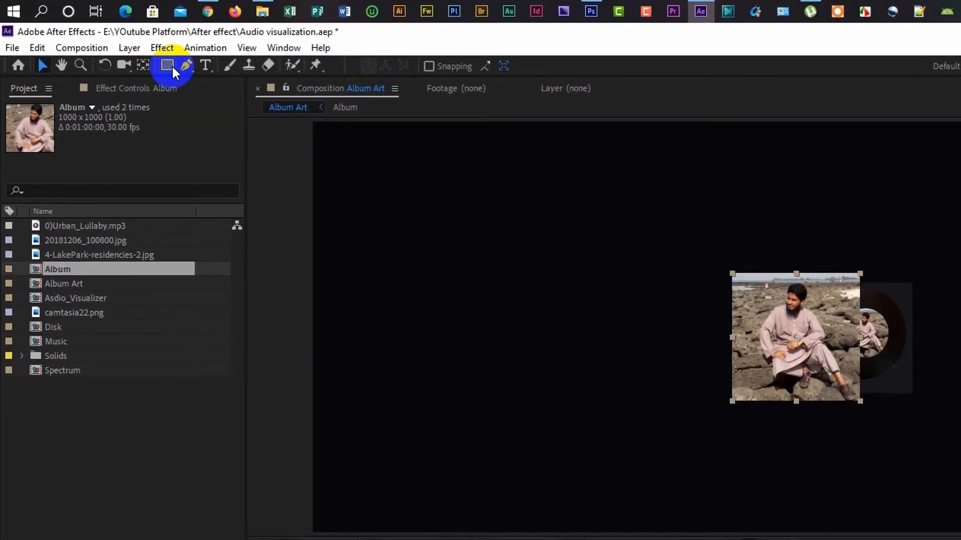
# - Mask the new Album layer with a rounded rectangle covering the whole photo, and collapse the layer's properties
pyautogui.click(172, 64)
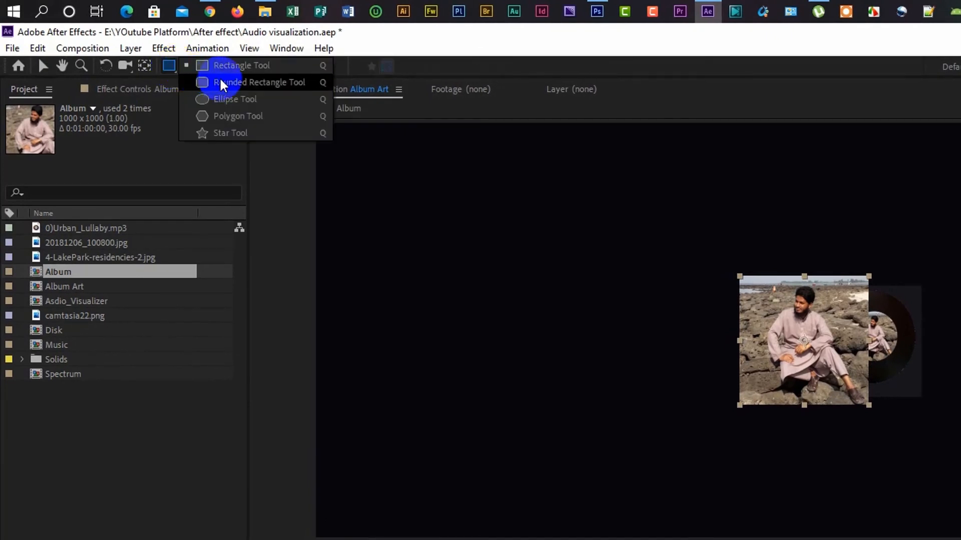
pyautogui.click(223, 83)
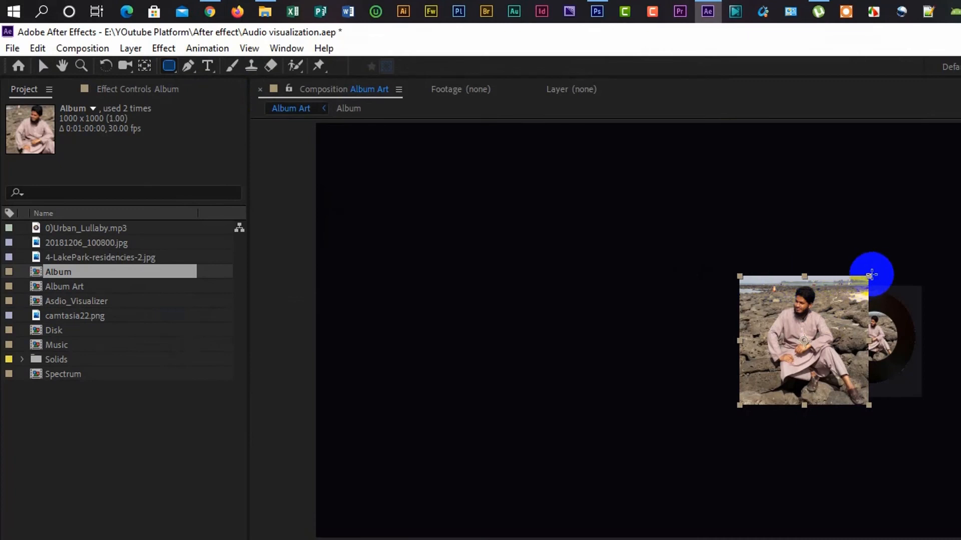
pyautogui.moveTo(871, 274); pyautogui.dragTo(738, 401)
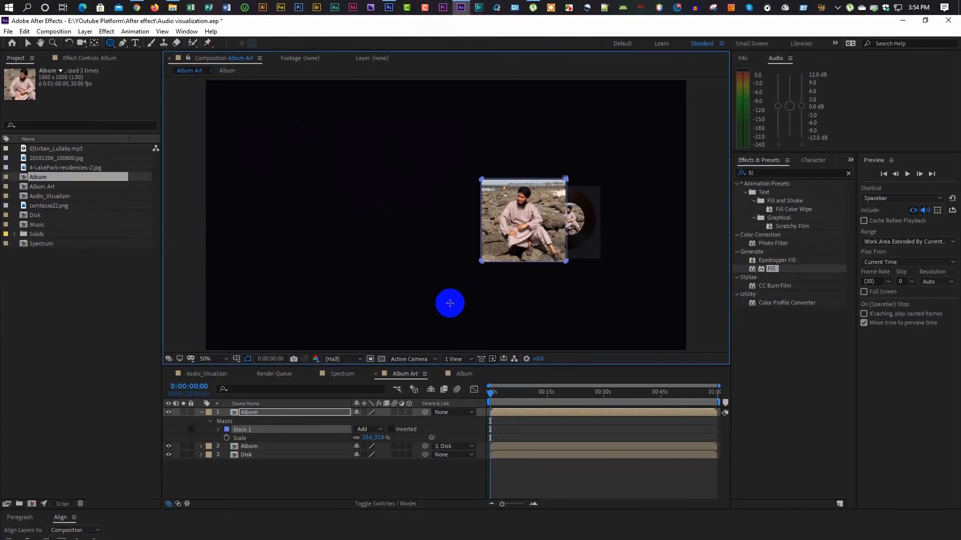
pyautogui.click(210, 421)
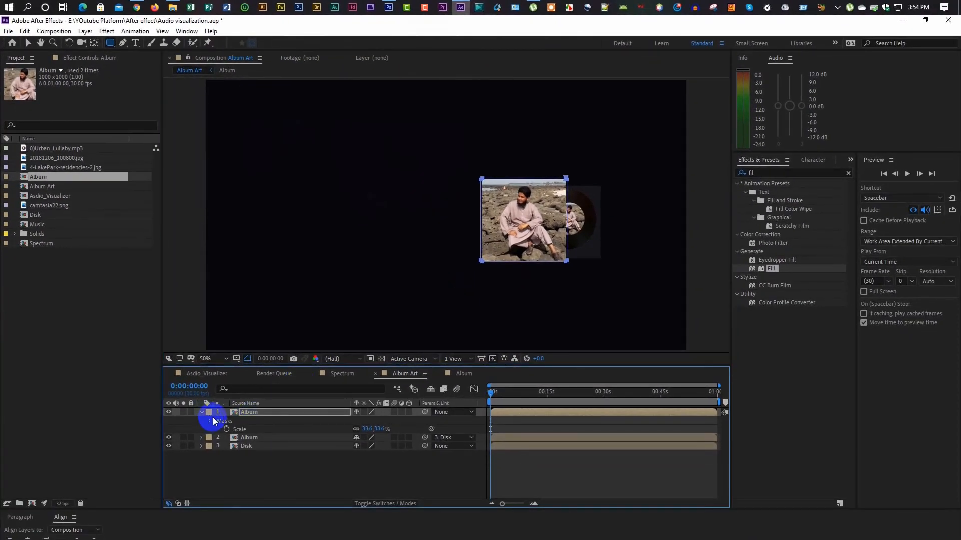
pyautogui.click(211, 420)
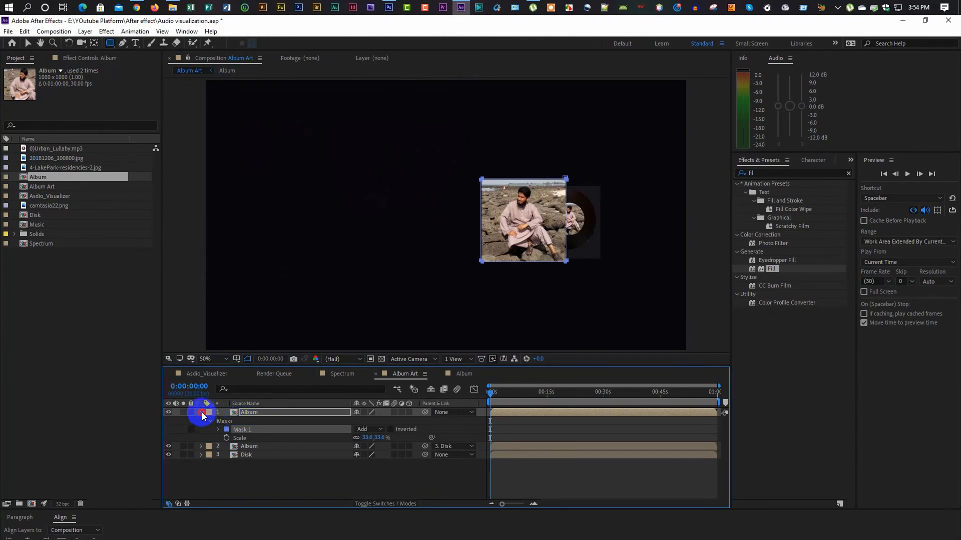
pyautogui.click(201, 413)
pyautogui.click(315, 461)
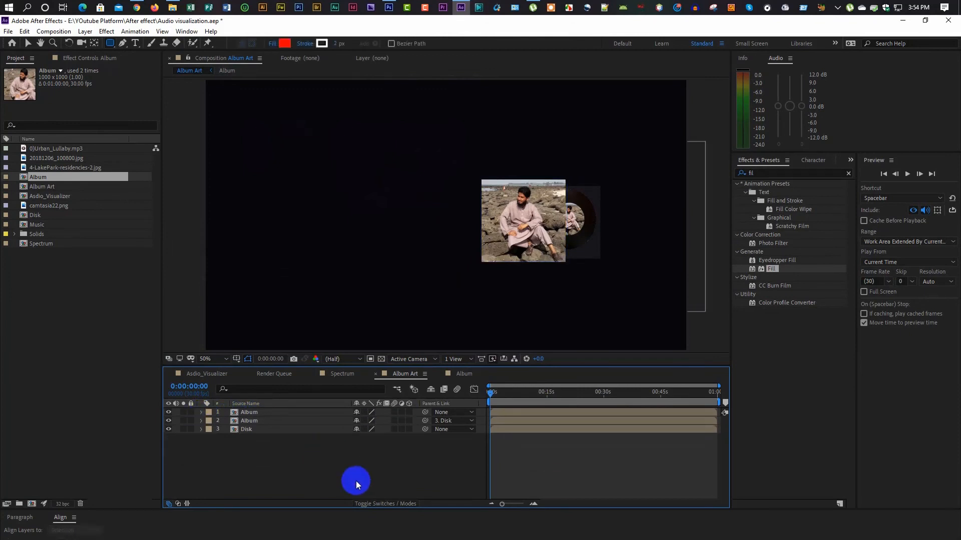
# - Switch to the Asdio_Visualizer composition and add the Spectrum composition as its top layer
pyautogui.click(206, 374)
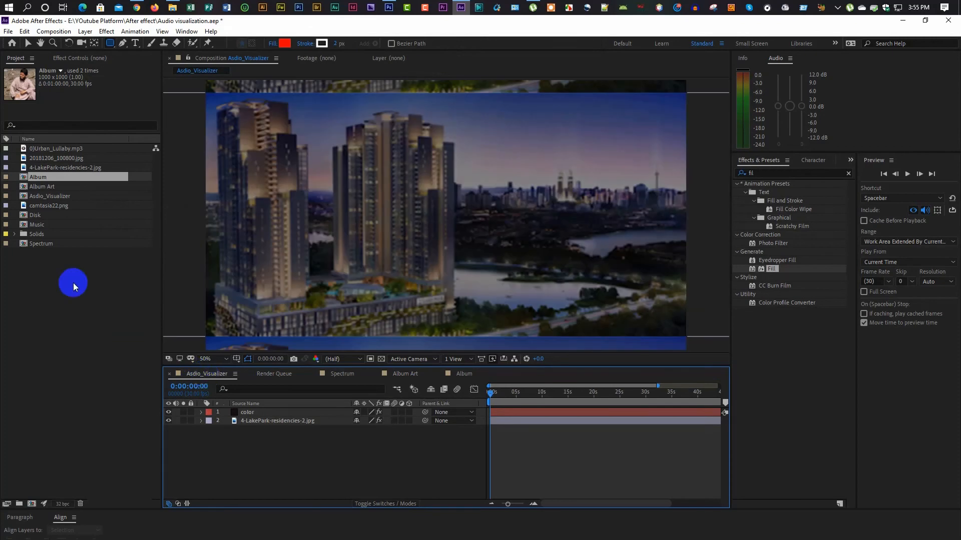
pyautogui.click(53, 243)
pyautogui.moveTo(53, 244); pyautogui.dragTo(253, 412)
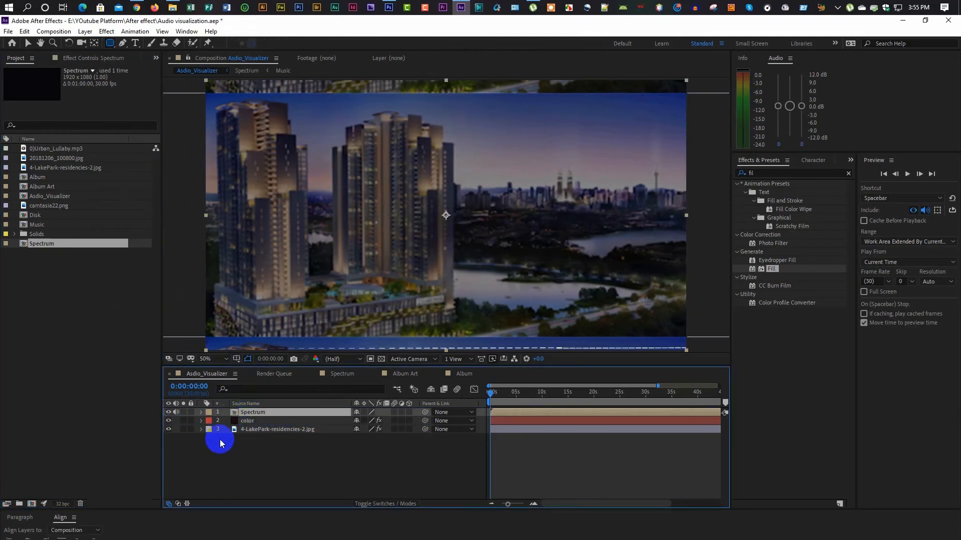
# - Scale the Spectrum layer to 50% and move it to the left half of the frame
pyautogui.press('s')
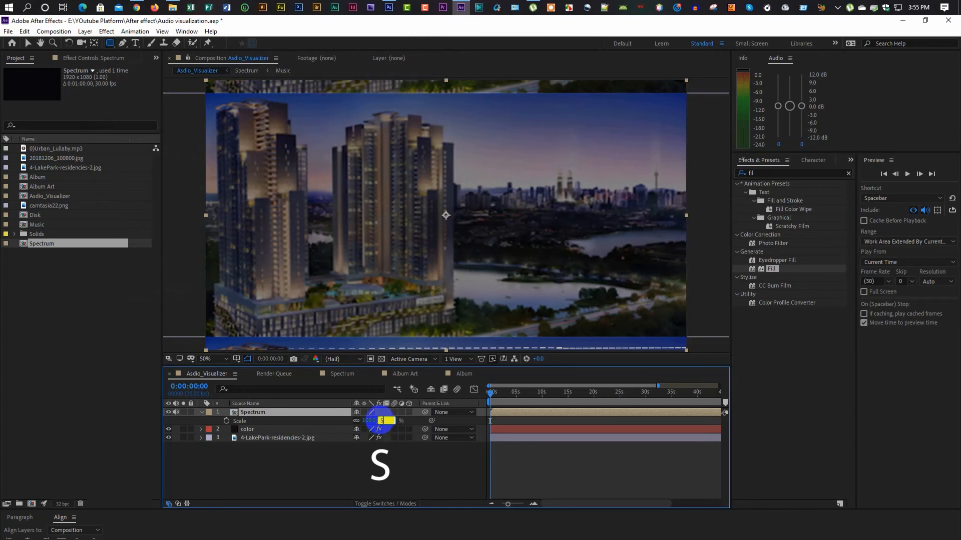
pyautogui.click(365, 463)
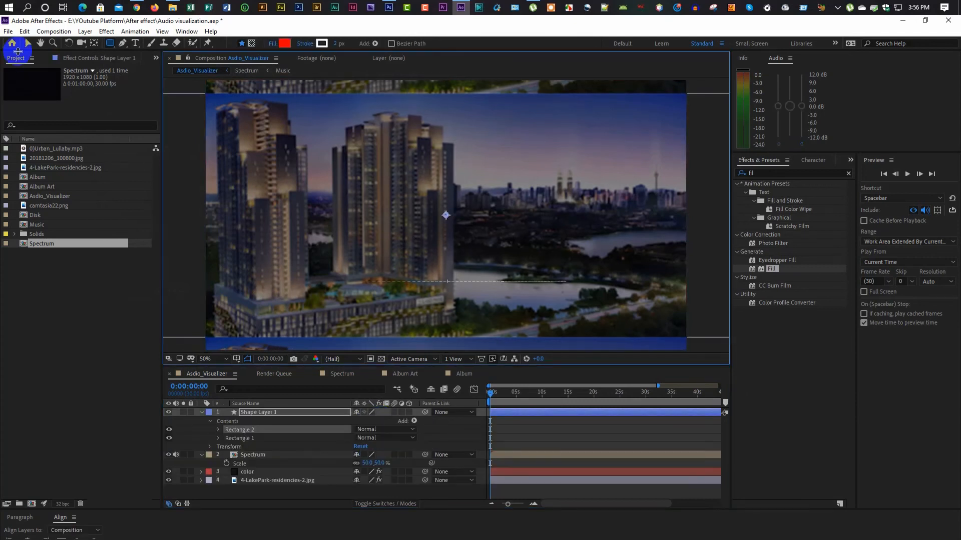
pyautogui.click(28, 43)
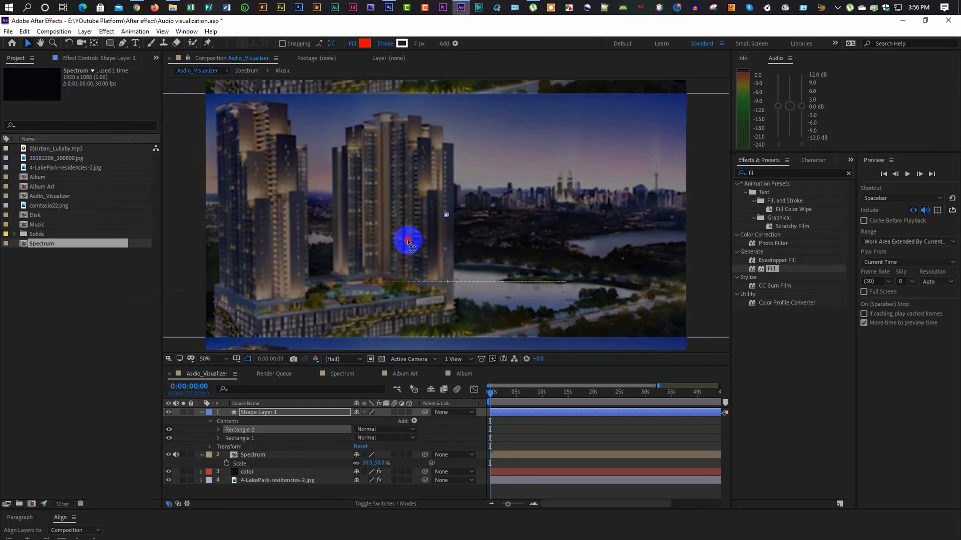
pyautogui.moveTo(453, 249); pyautogui.dragTo(341, 242)
# - Add the Album Art composition as the top layer and move it further toward the right of the frame
pyautogui.click(133, 187)
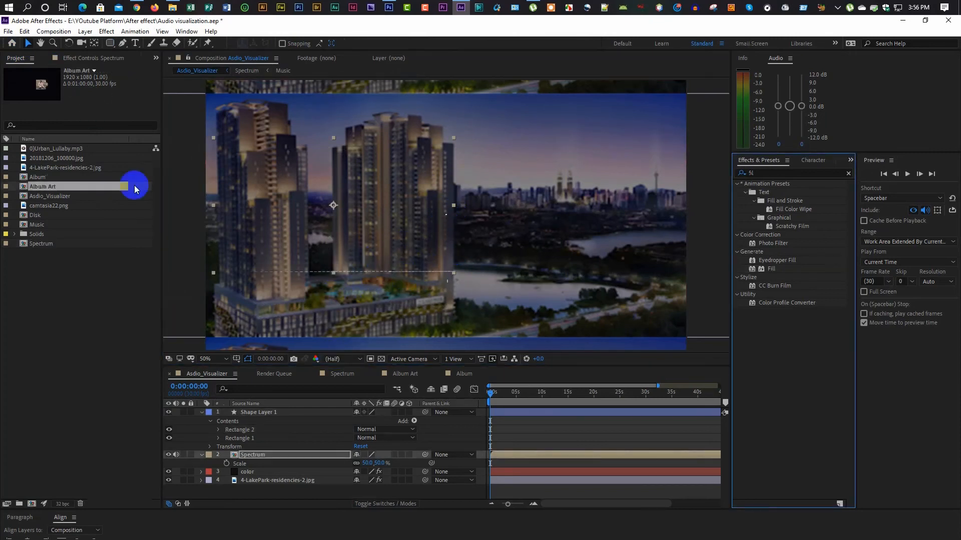
pyautogui.click(203, 413)
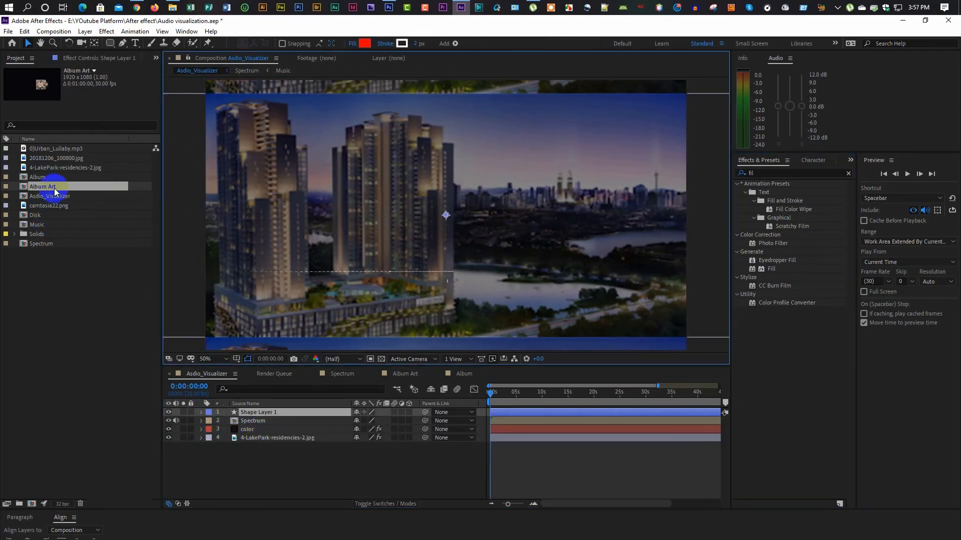
pyautogui.moveTo(59, 189); pyautogui.dragTo(280, 411)
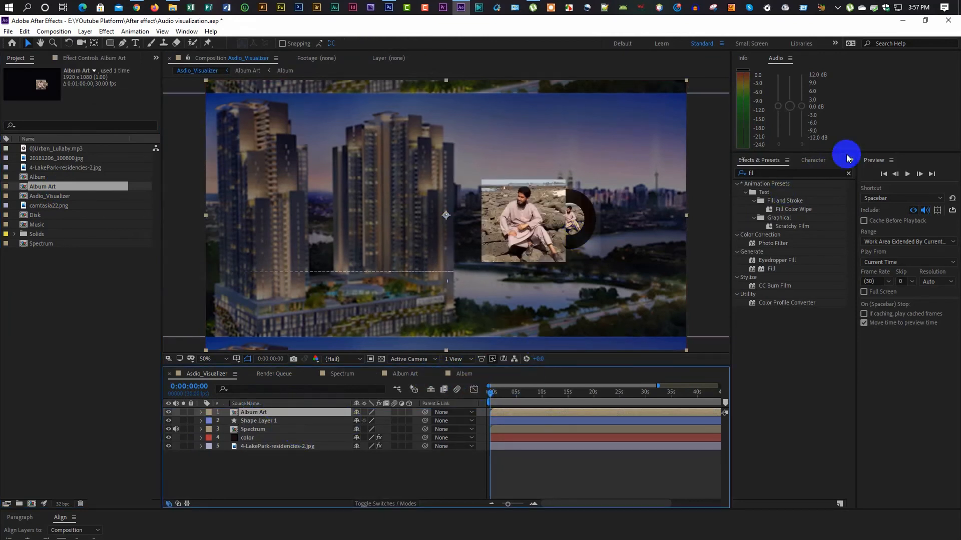
pyautogui.click(522, 244)
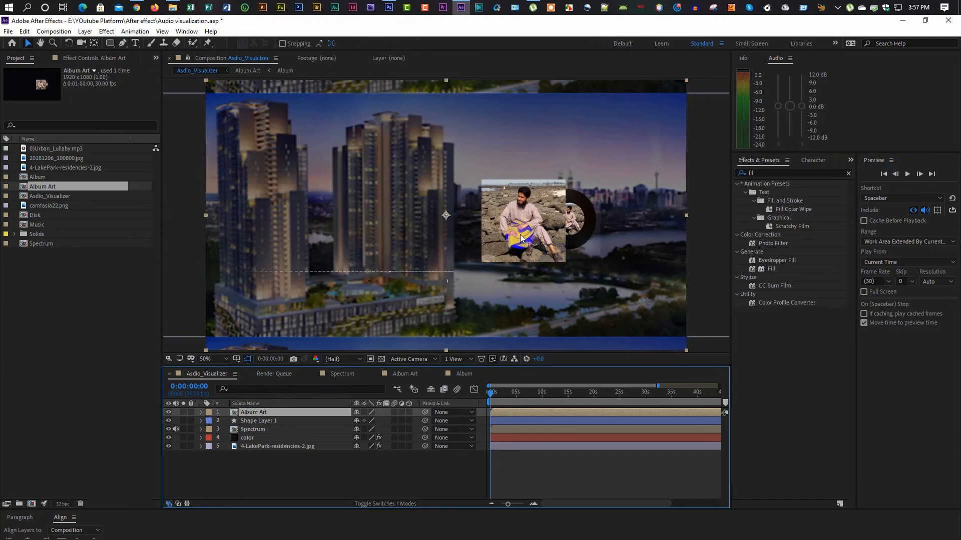
pyautogui.moveTo(524, 235); pyautogui.dragTo(573, 229)
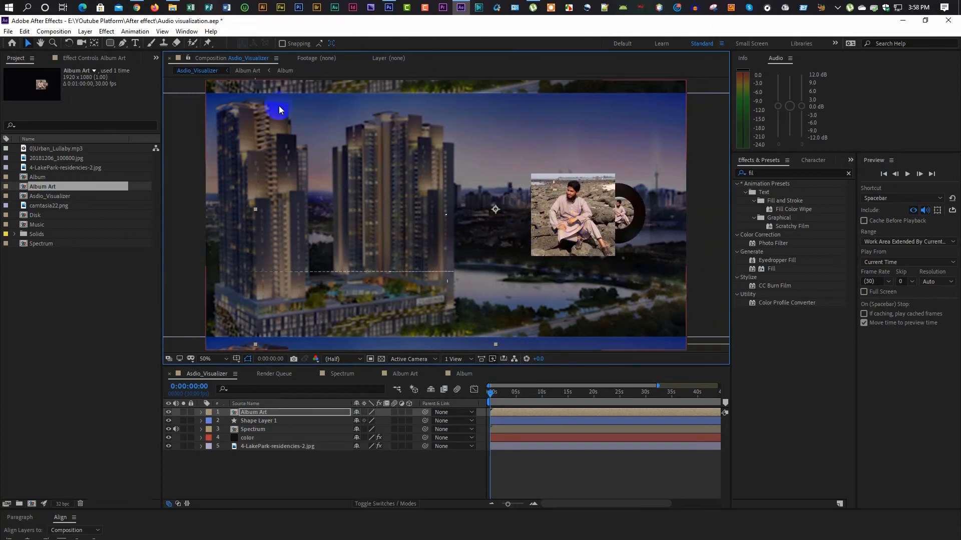
pyautogui.click(491, 397)
pyautogui.moveTo(491, 395); pyautogui.dragTo(588, 402)
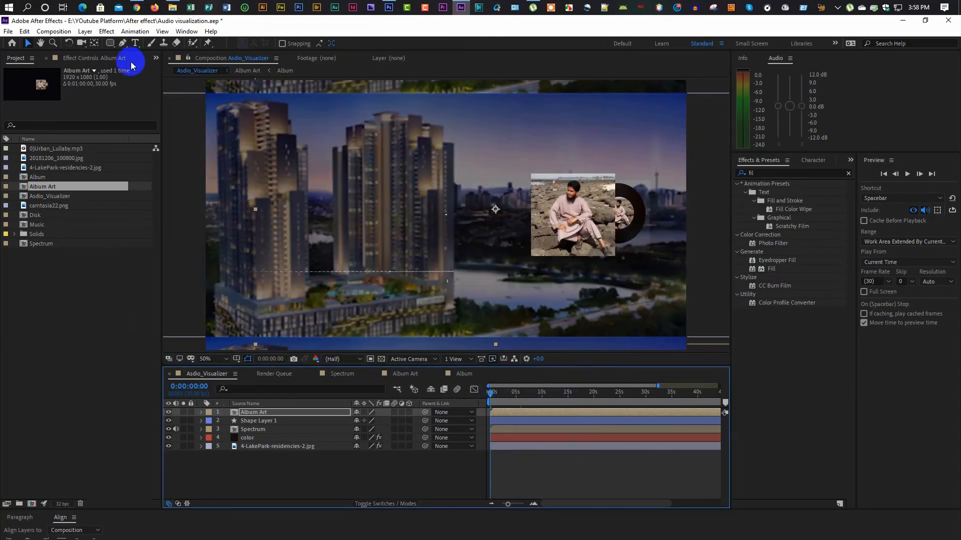
# - Add the text title "Better day[NCSRelrase]" over the upper part of the towers in the frame
pyautogui.click(135, 43)
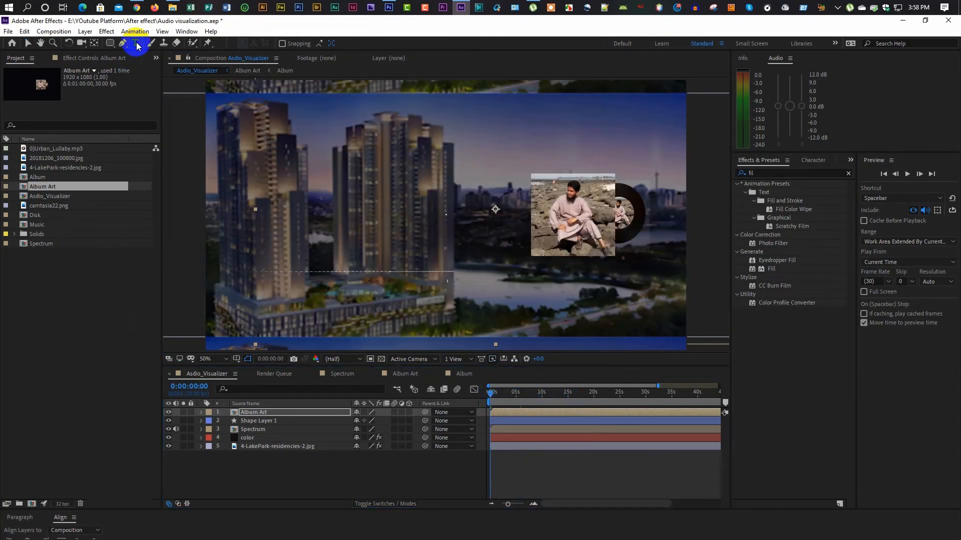
pyautogui.click(233, 155)
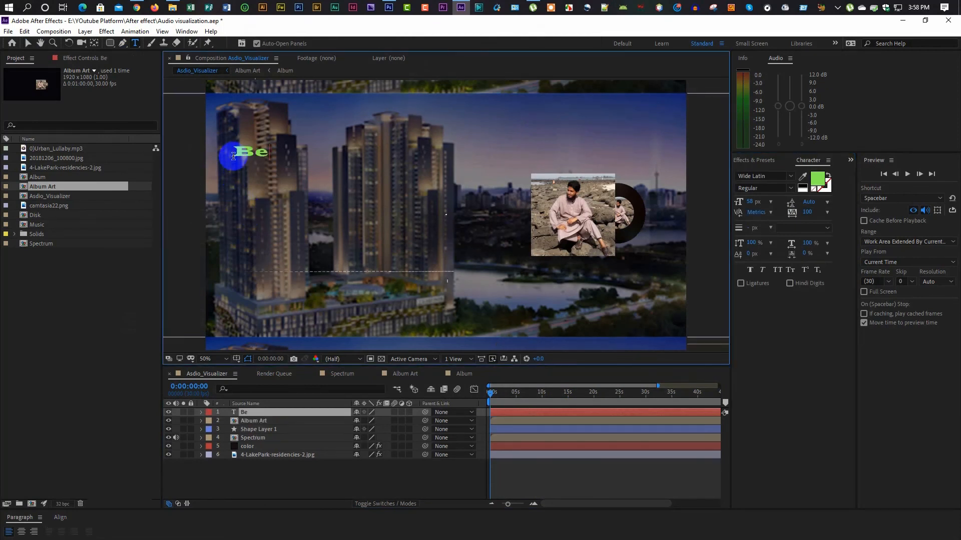
pyautogui.write('Better day[')
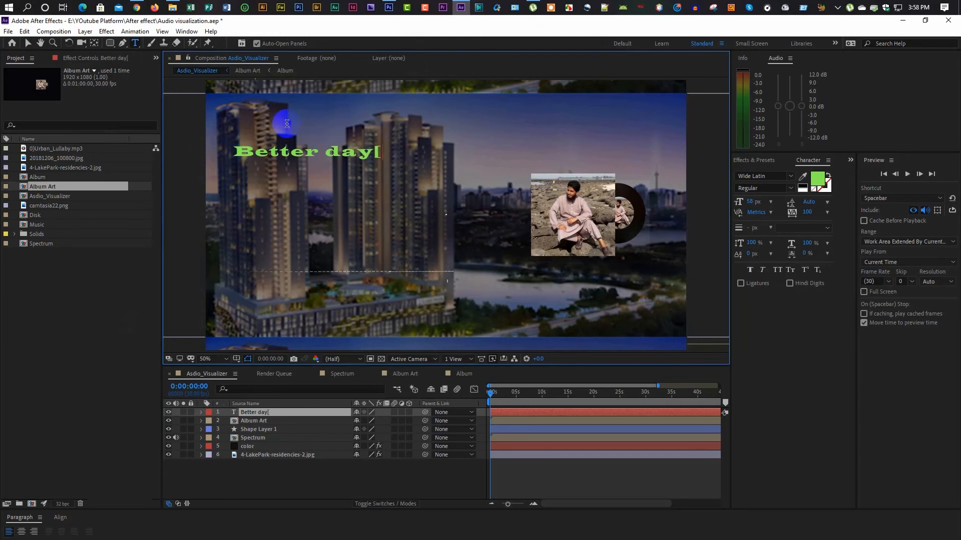
pyautogui.write('NCSRelrase')
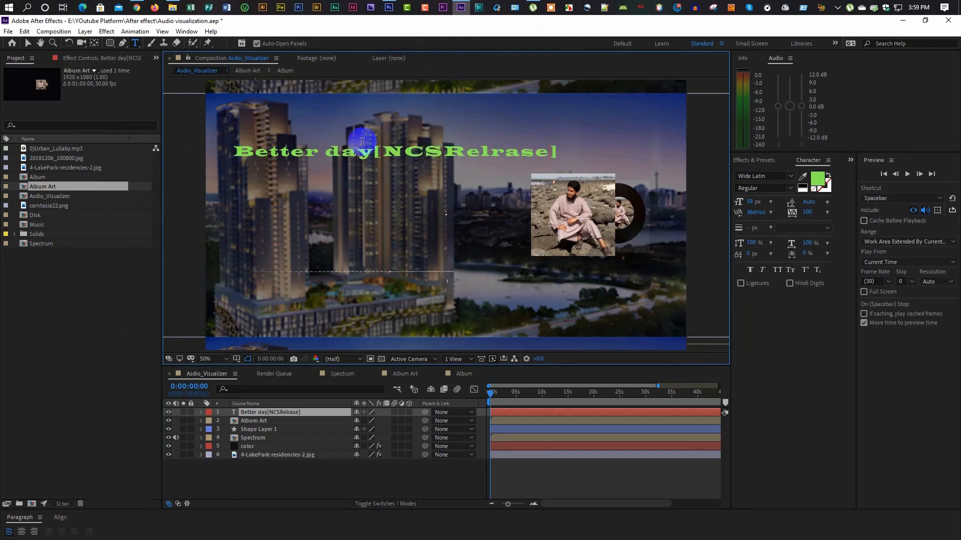
# - Set the title's font to Arial Rounded MT and its fill color to white
pyautogui.moveTo(479, 155); pyautogui.dragTo(240, 148)
pyautogui.click(792, 178)
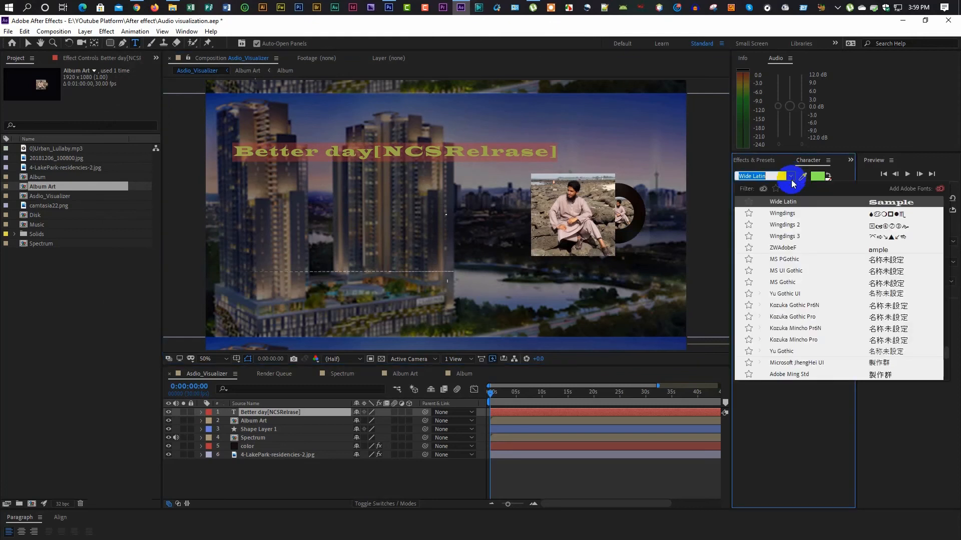
pyautogui.scroll(10, 836, 268)
pyautogui.click(820, 272)
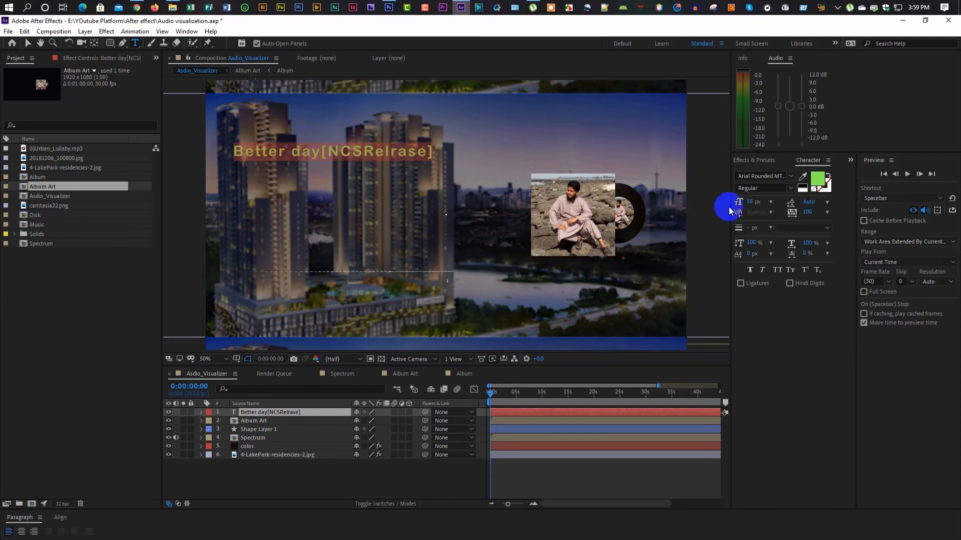
pyautogui.click(818, 181)
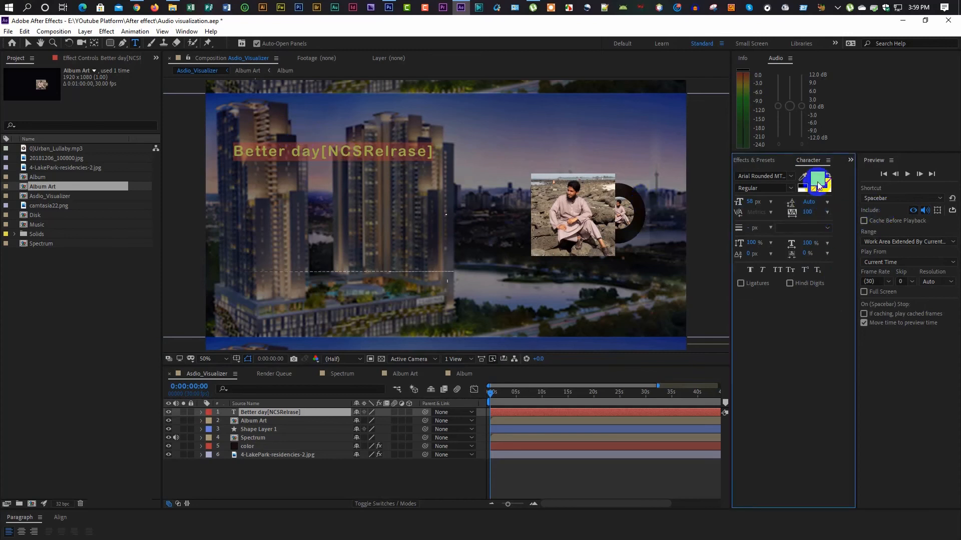
pyautogui.moveTo(380, 161); pyautogui.dragTo(361, 113)
pyautogui.click(589, 133)
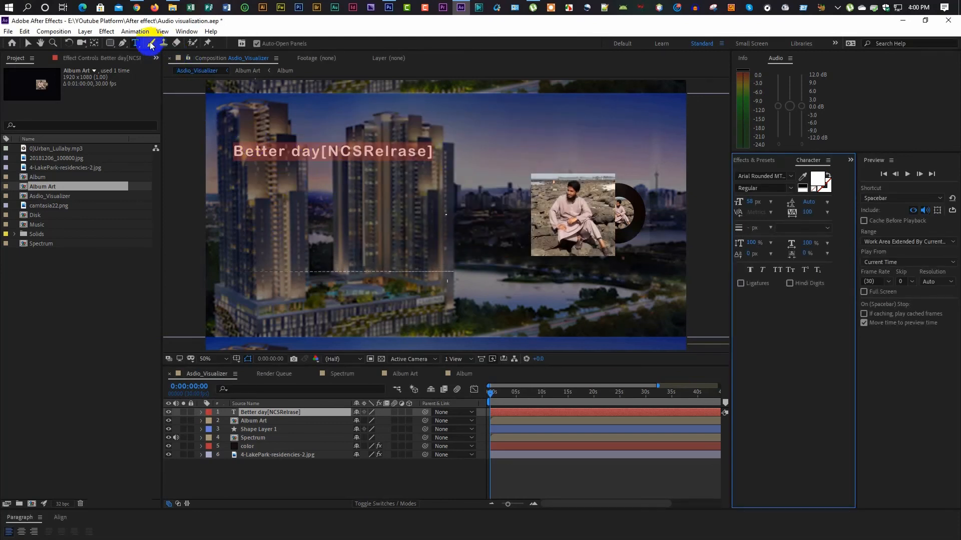
# - Add the text "Midnight CVLT &Titus1" just below the song title and set its font size to 40 px
pyautogui.click(254, 175)
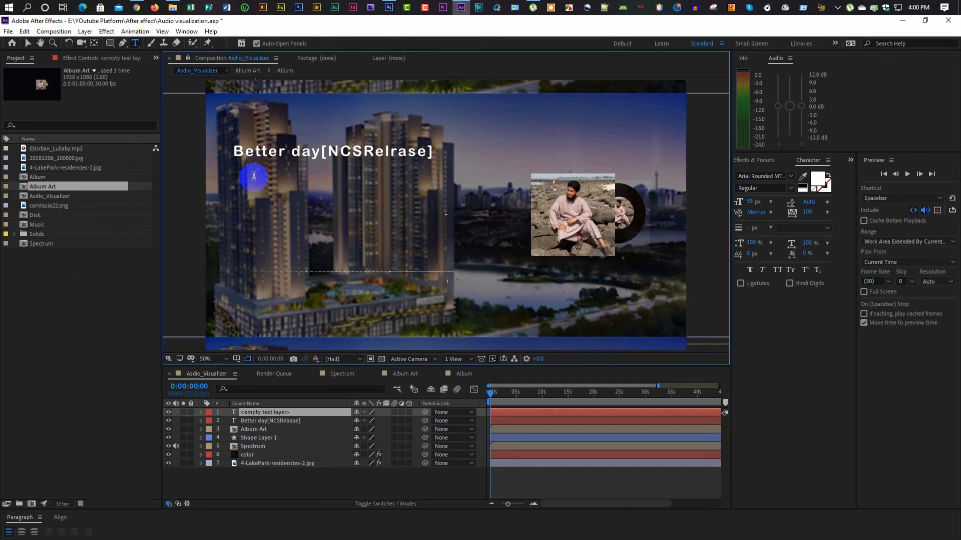
pyautogui.write('Midnight CVLT &Titus1')
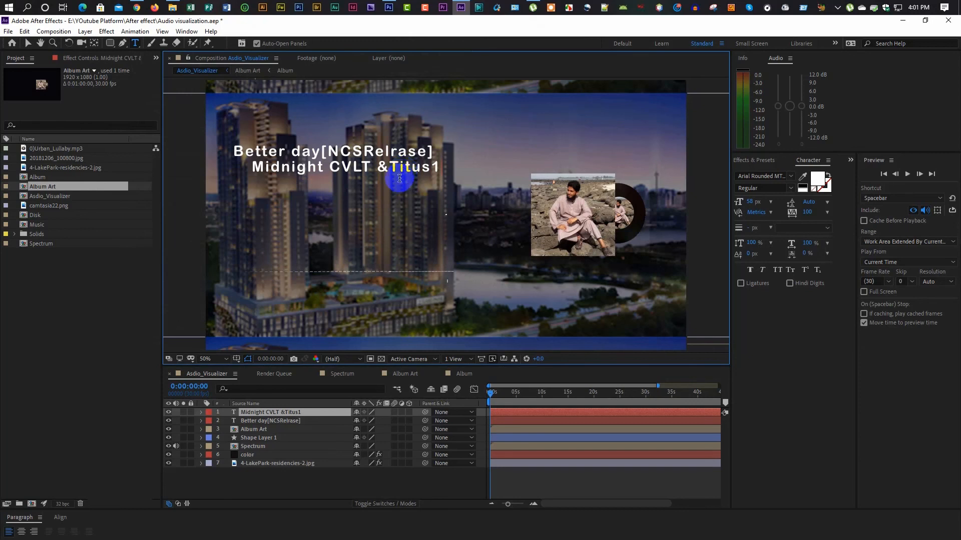
pyautogui.moveTo(400, 178); pyautogui.dragTo(252, 167)
pyautogui.click(751, 201)
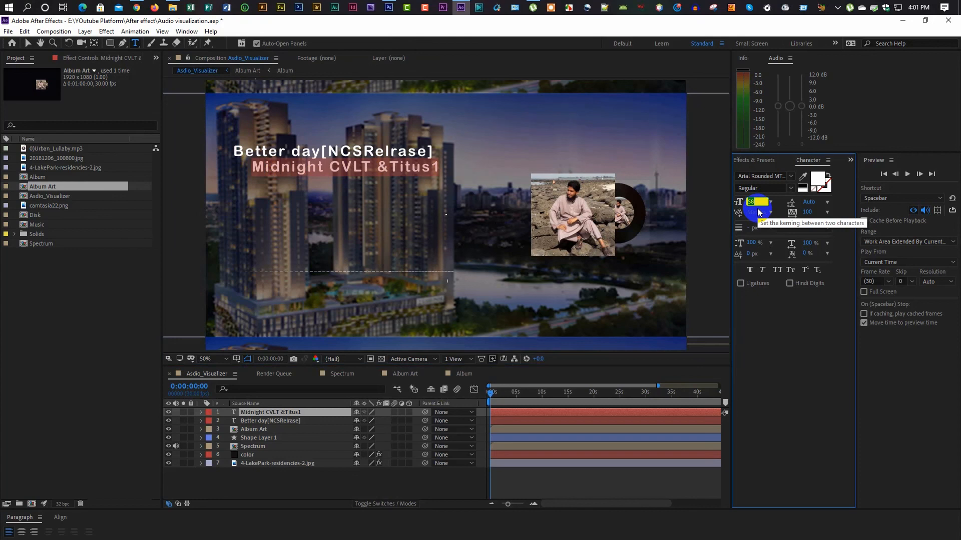
pyautogui.write('48')
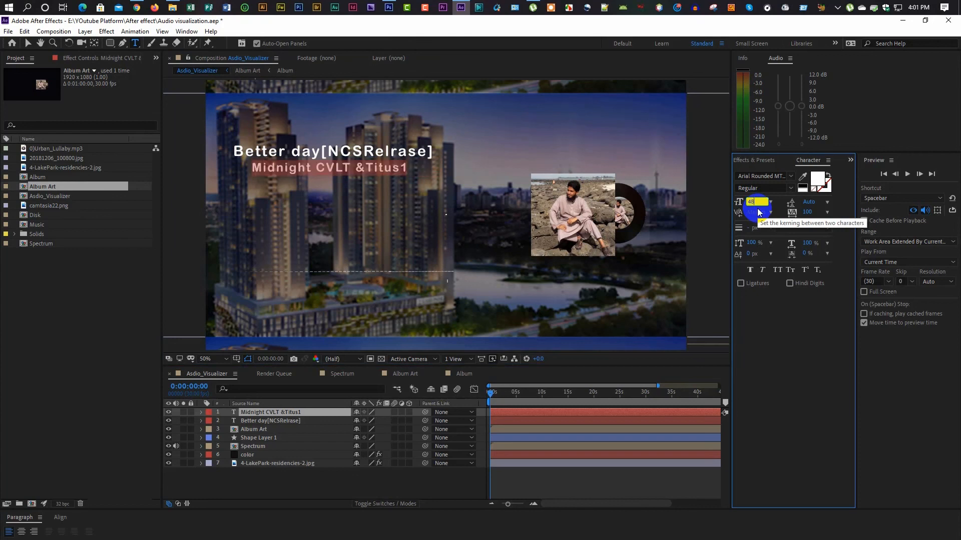
pyautogui.write('40')
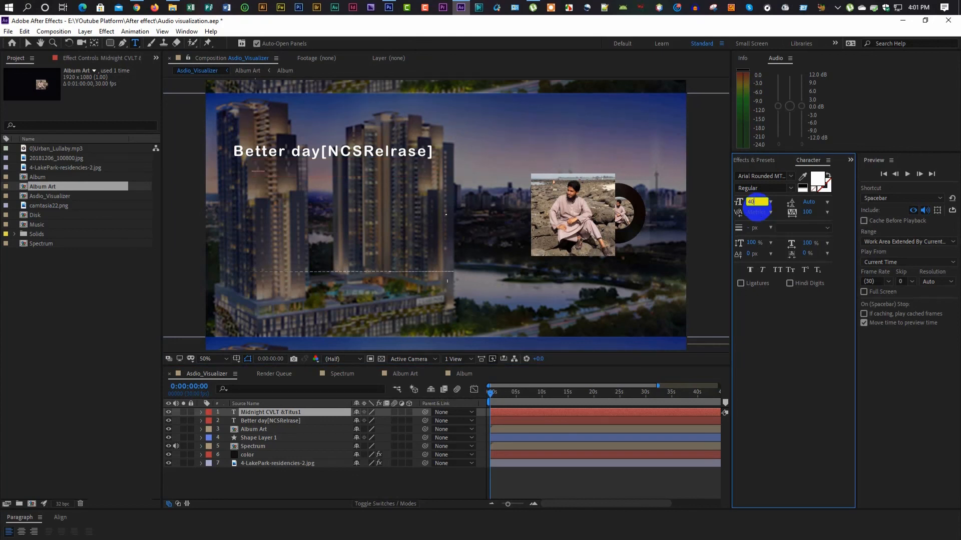
pyautogui.click(345, 164)
pyautogui.click(28, 43)
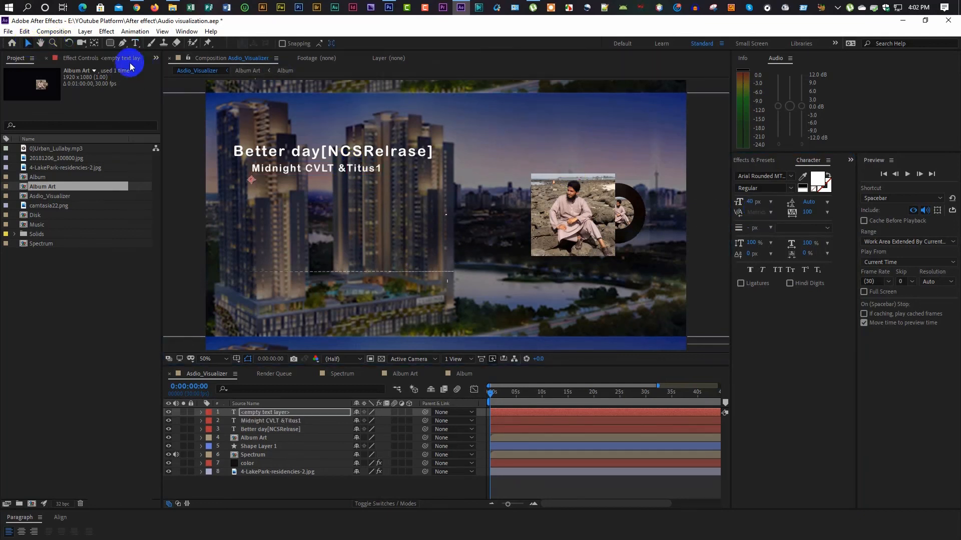
# - Add the text "00.00" under the artist line and move it slightly down to leave a gap
pyautogui.click(135, 45)
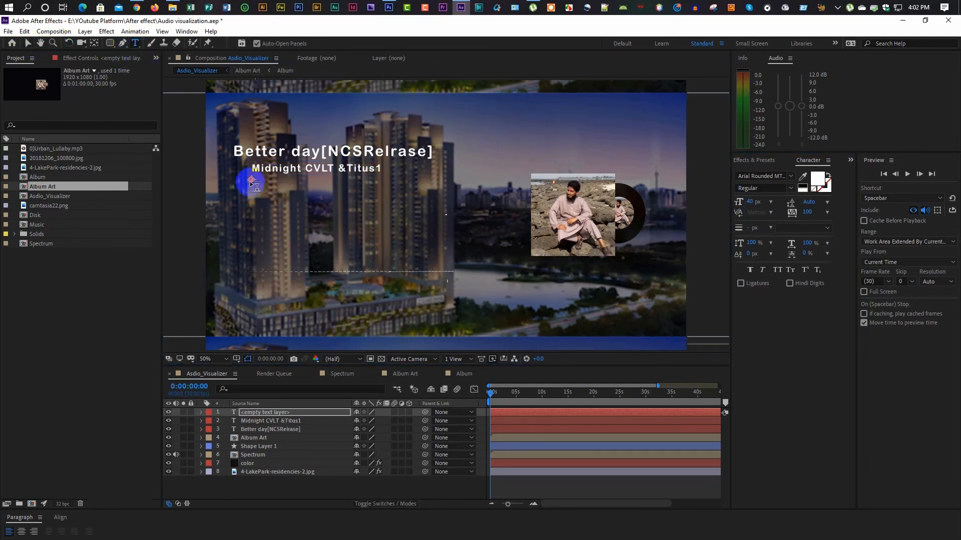
pyautogui.click(252, 184)
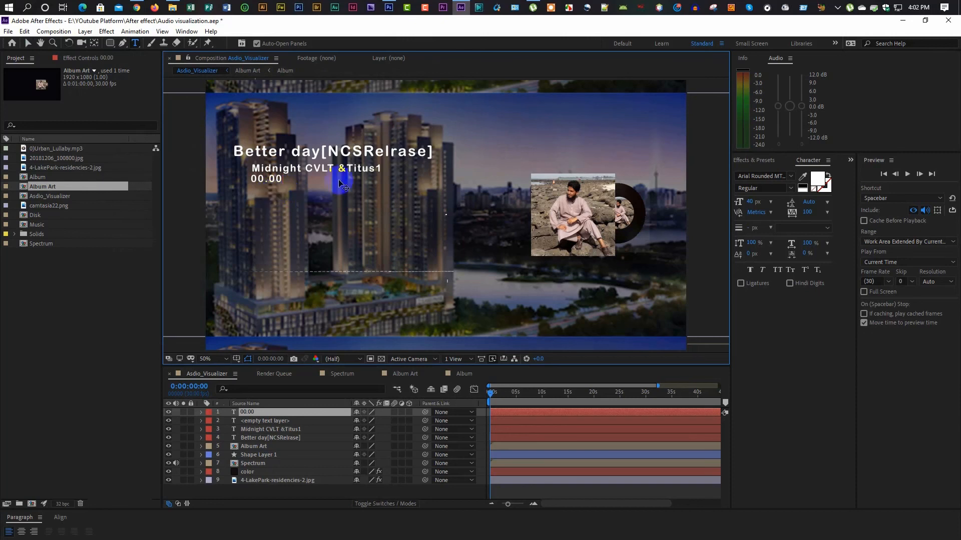
pyautogui.click(26, 42)
pyautogui.moveTo(268, 177); pyautogui.dragTo(263, 188)
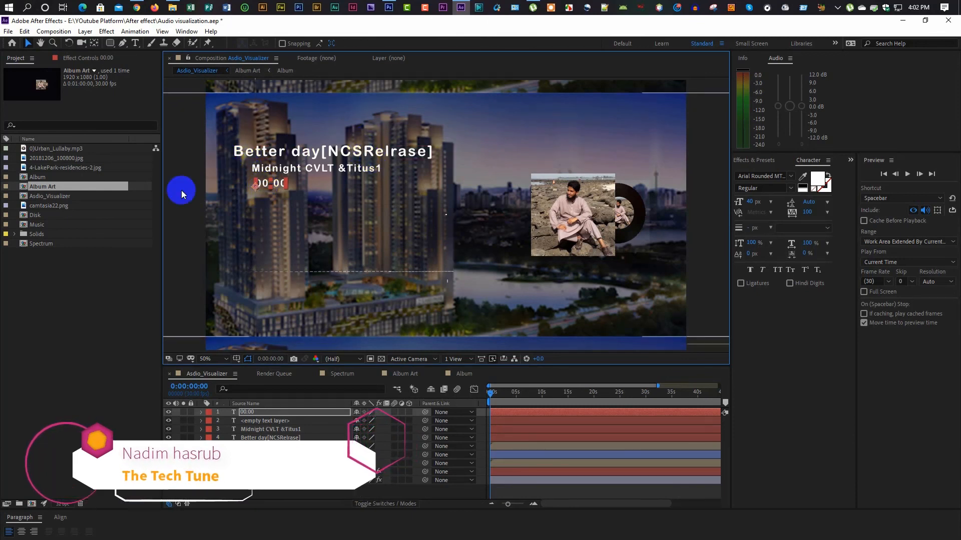
# - Give the 00.00 layer's Source Text an expression showing minutes and seconds from Math.floor(time/60) and Math.floor(time%60) with leading zeros, and preview the composition
pyautogui.click(245, 413)
pyautogui.click(200, 412)
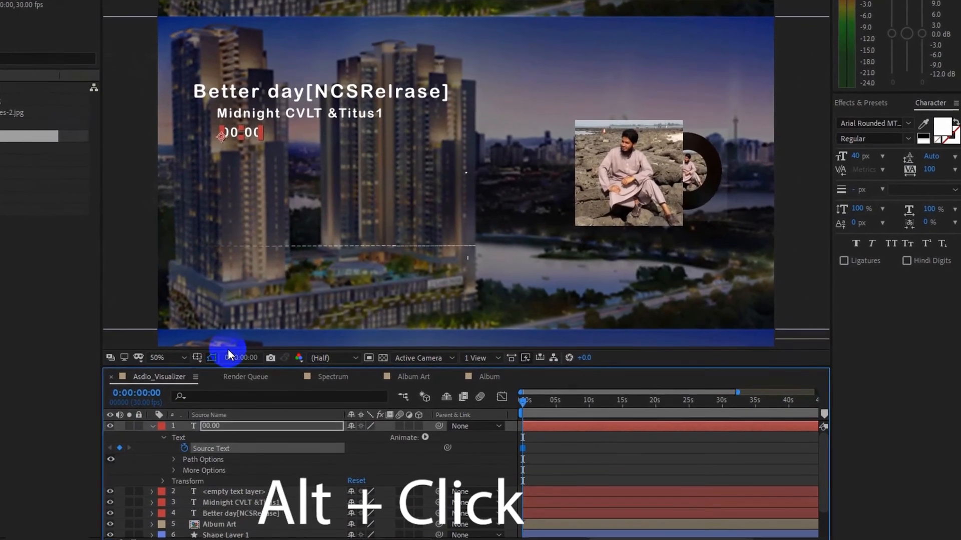
pyautogui.keyDown('alt'); pyautogui.click(184, 449); pyautogui.keyUp('alt')
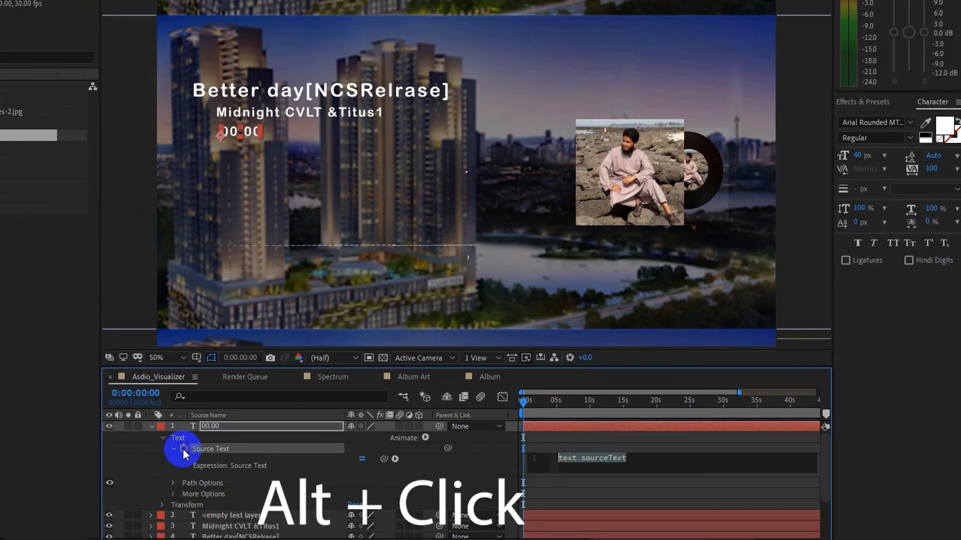
pyautogui.click(496, 501)
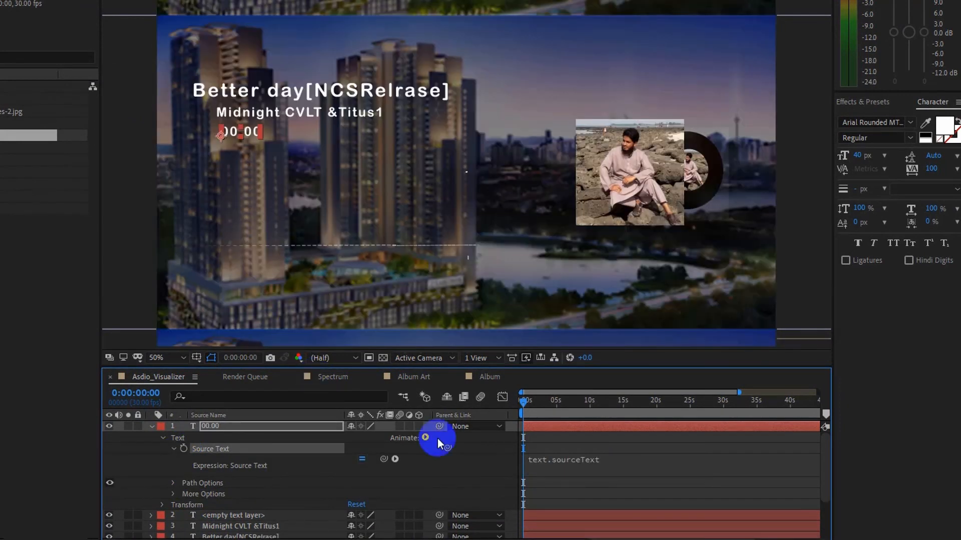
pyautogui.click(551, 458)
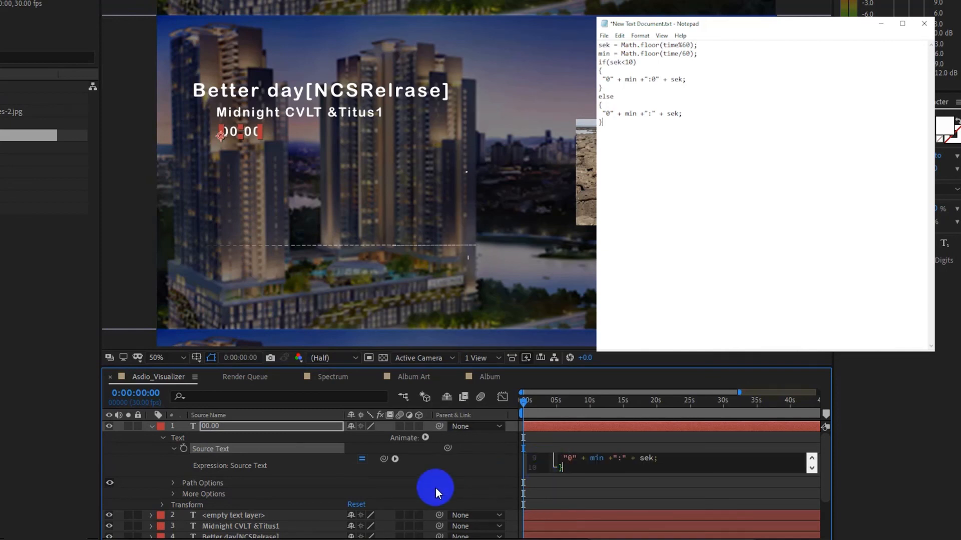
pyautogui.click(274, 285)
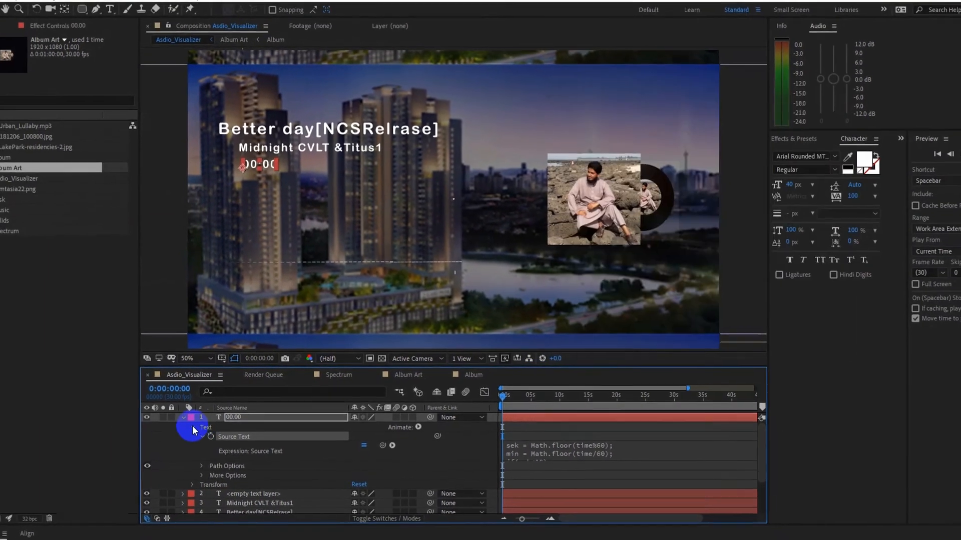
pyautogui.click(184, 430)
pyautogui.click(200, 412)
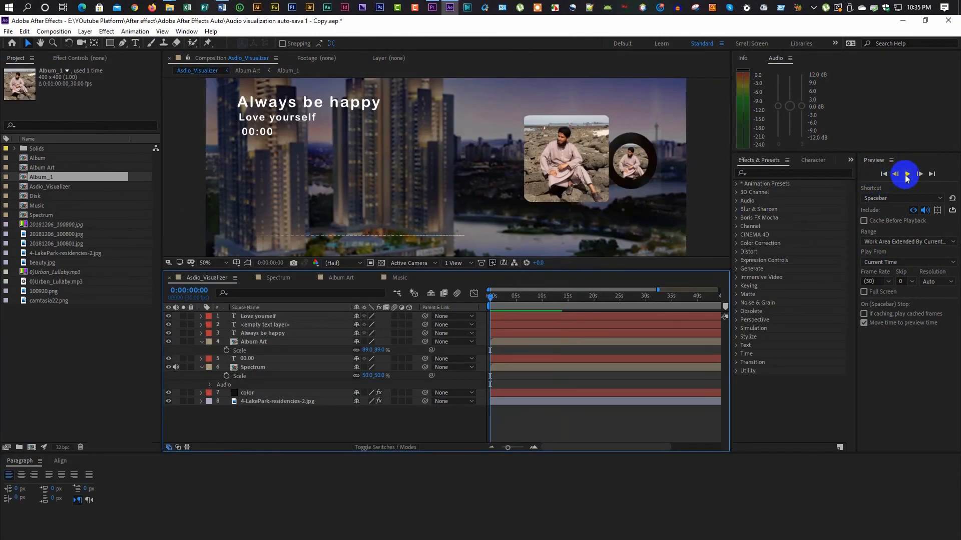
pyautogui.click(907, 175)
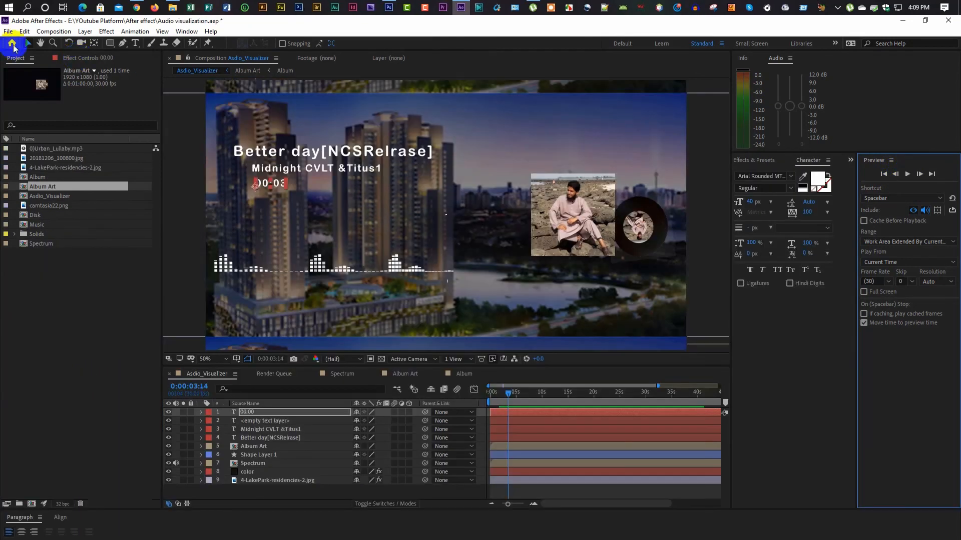
# - Add the Asdio_Visualizer composition to the render queue and start rendering it to Asdio_Visualizer.avi
pyautogui.click(9, 31)
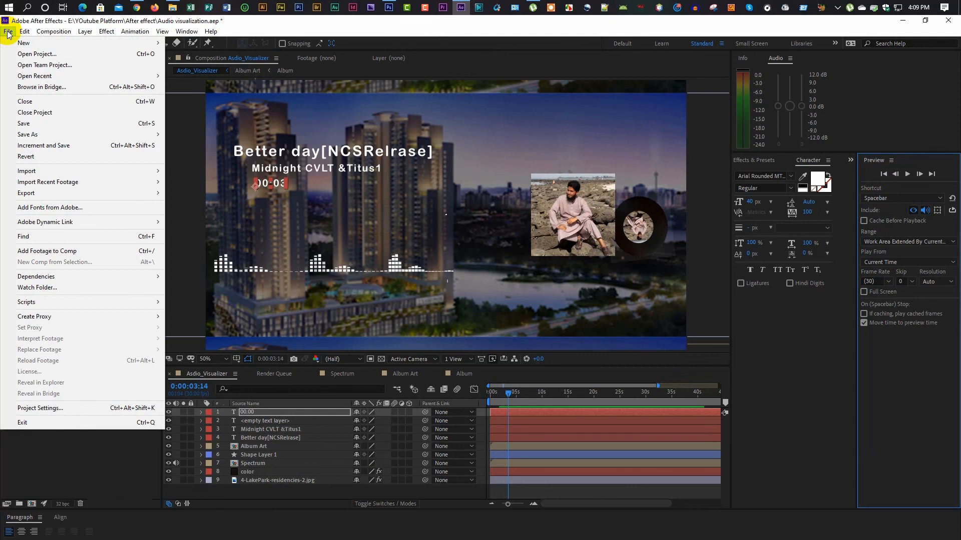
pyautogui.moveTo(31, 195)
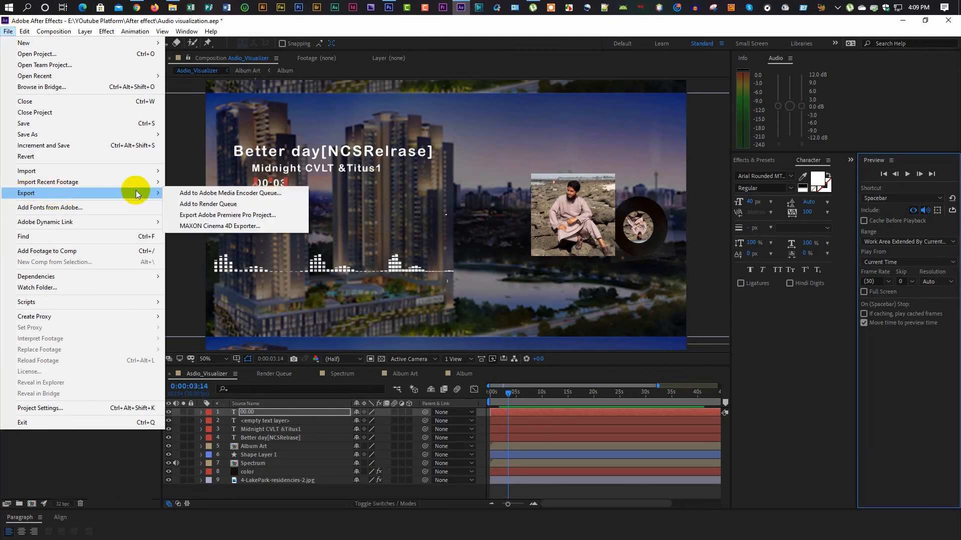
pyautogui.click(242, 205)
pyautogui.click(700, 402)
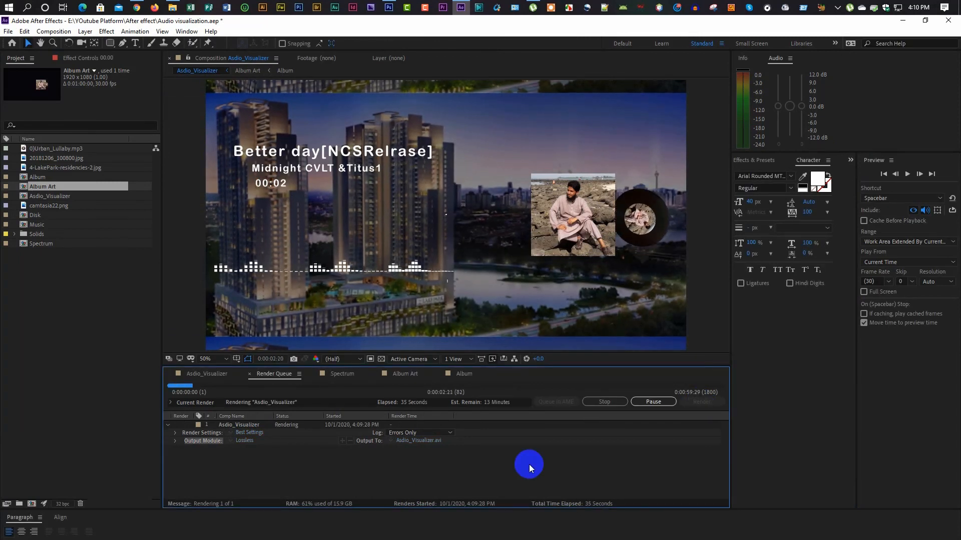